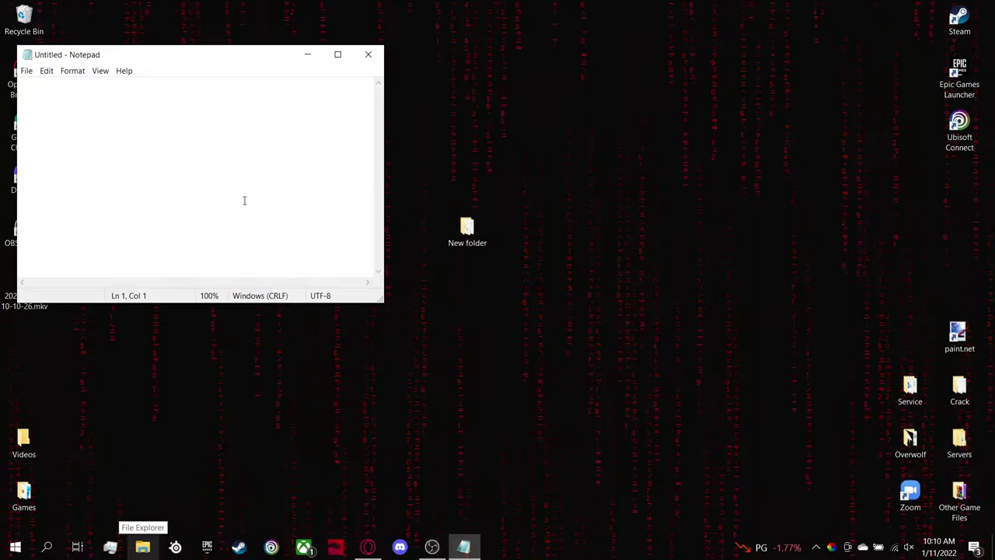
# Write "Today I am going to show you how to get all the DLC's in hunter call of the wild" in the empty note.
pyautogui.write('Today i')
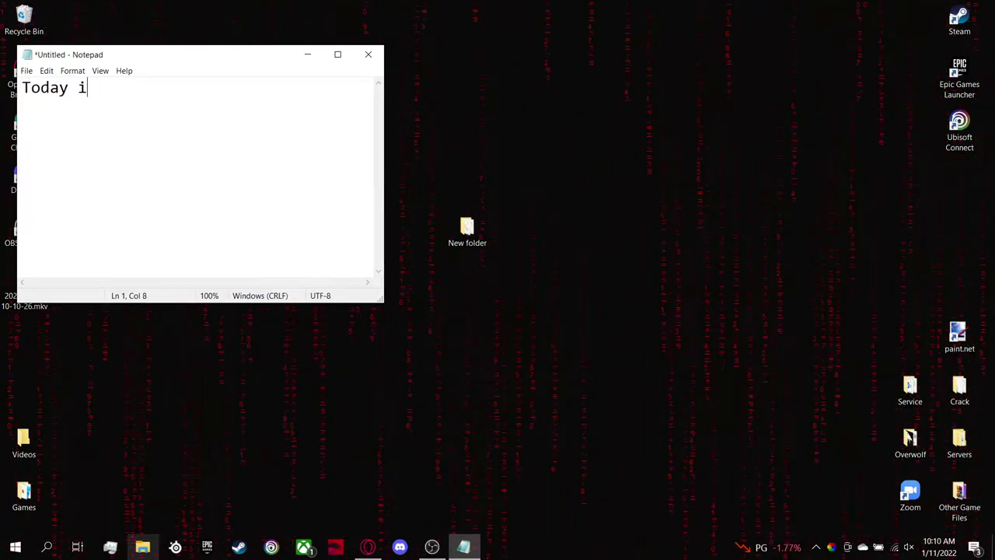
pyautogui.press('BackSpace')
pyautogui.write('I am ')
pyautogui.write('going to showi')
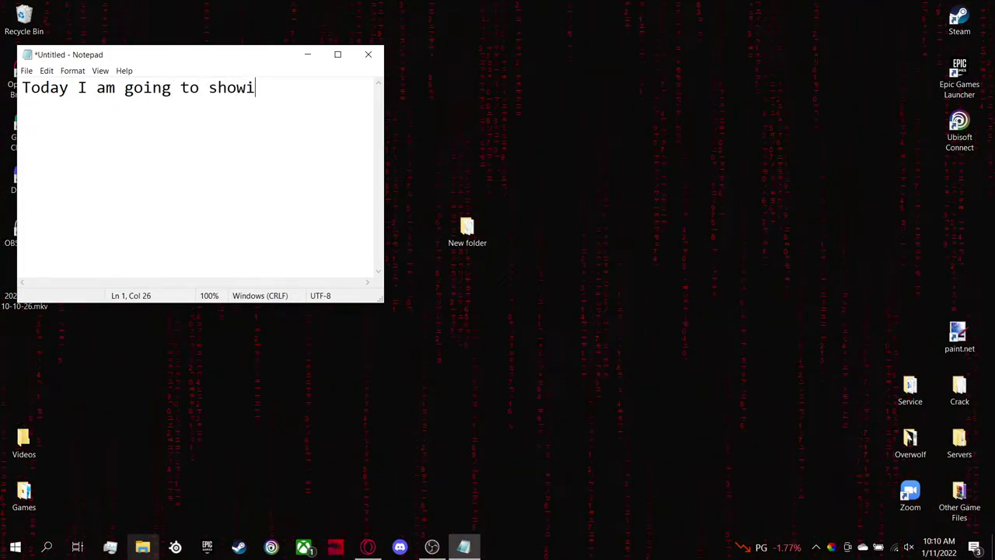
pyautogui.press('BackSpace')
pyautogui.write('you how to ge')
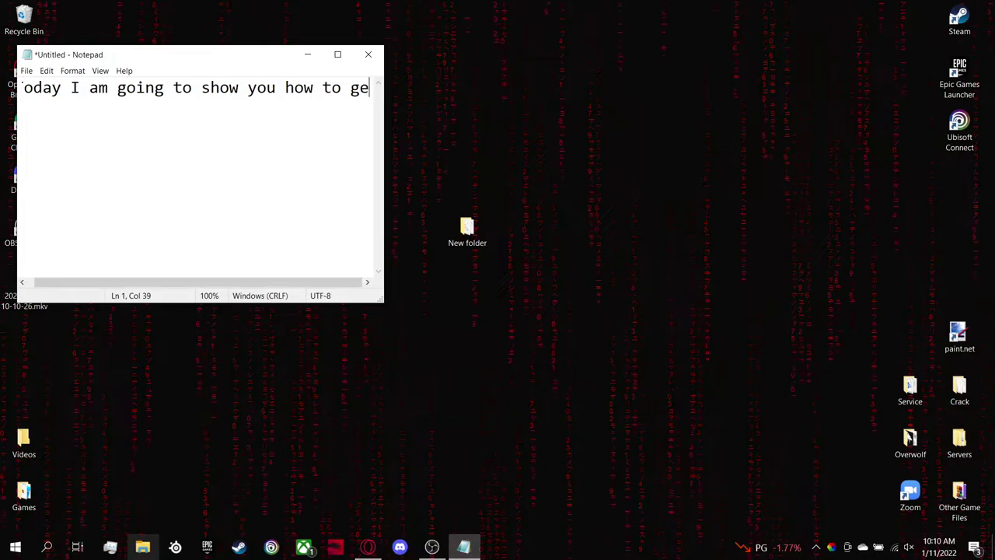
pyautogui.write('t all the D')
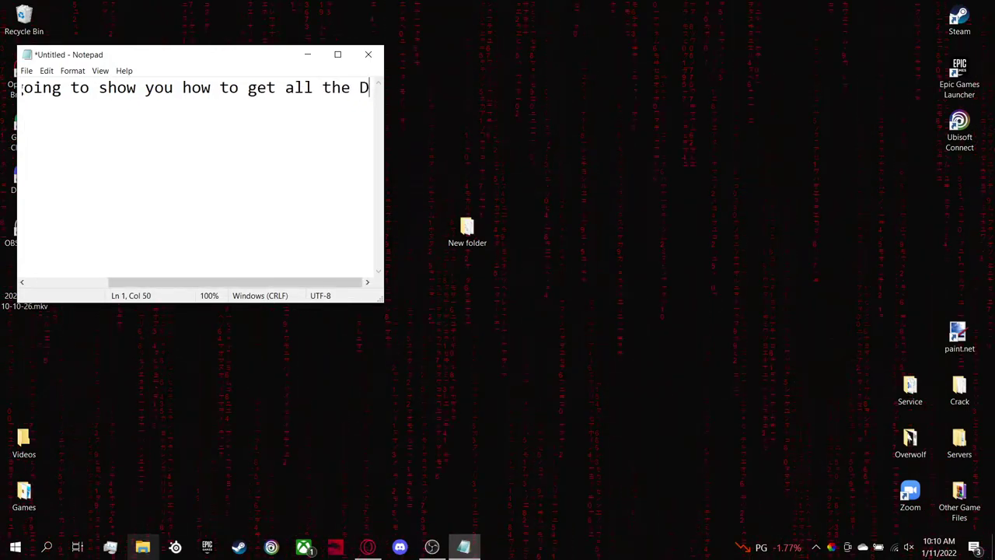
pyautogui.write('LC')
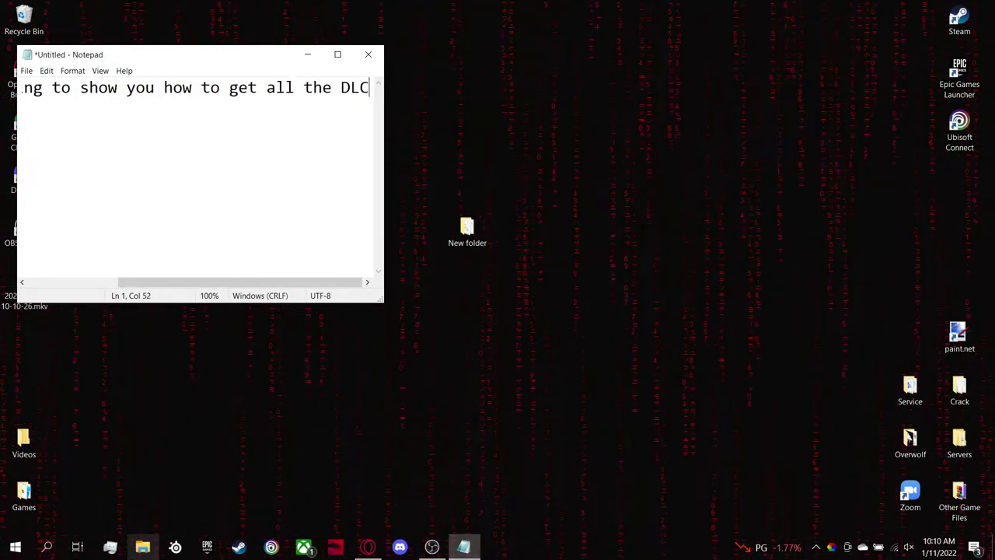
pyautogui.write("'s in ")
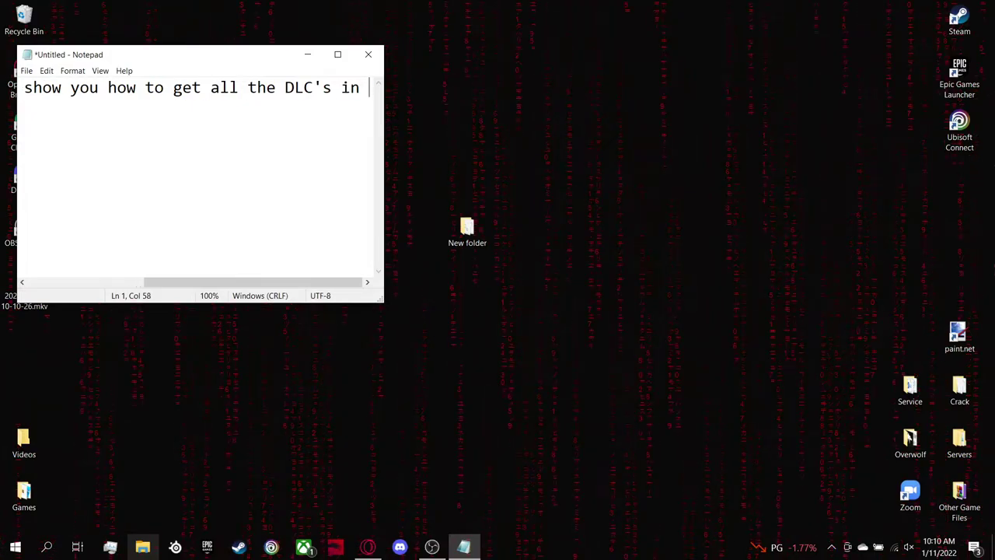
pyautogui.write('hynt')
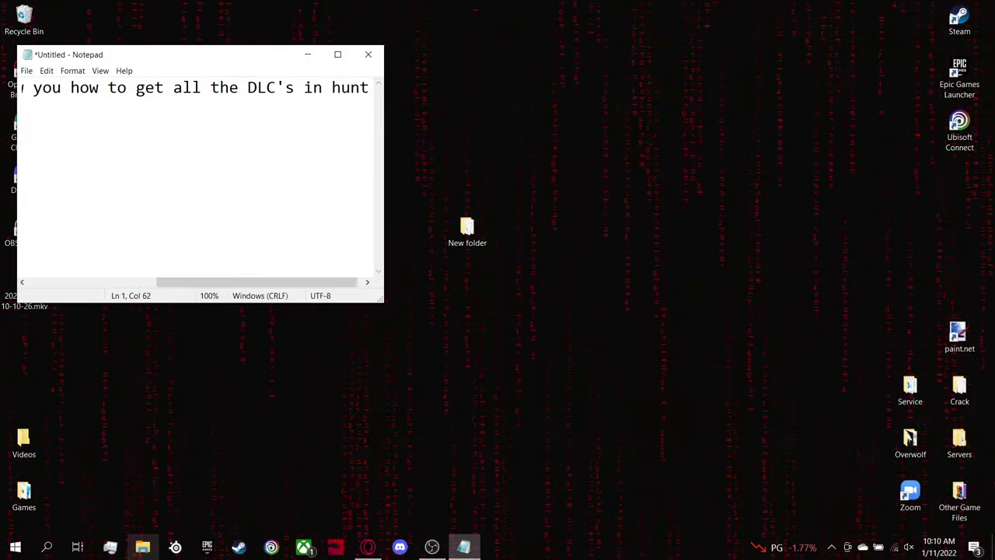
pyautogui.write('er call of the w')
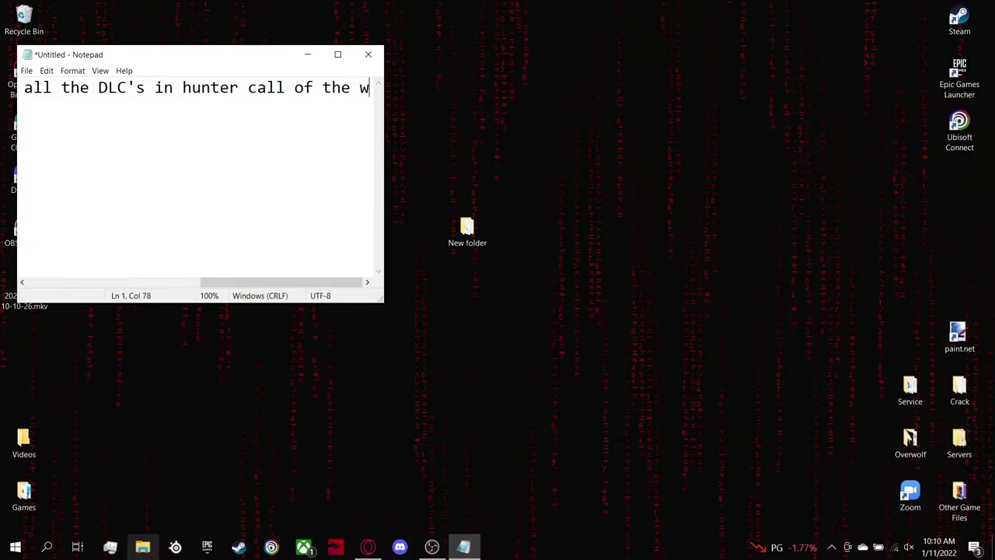
pyautogui.write('ild')
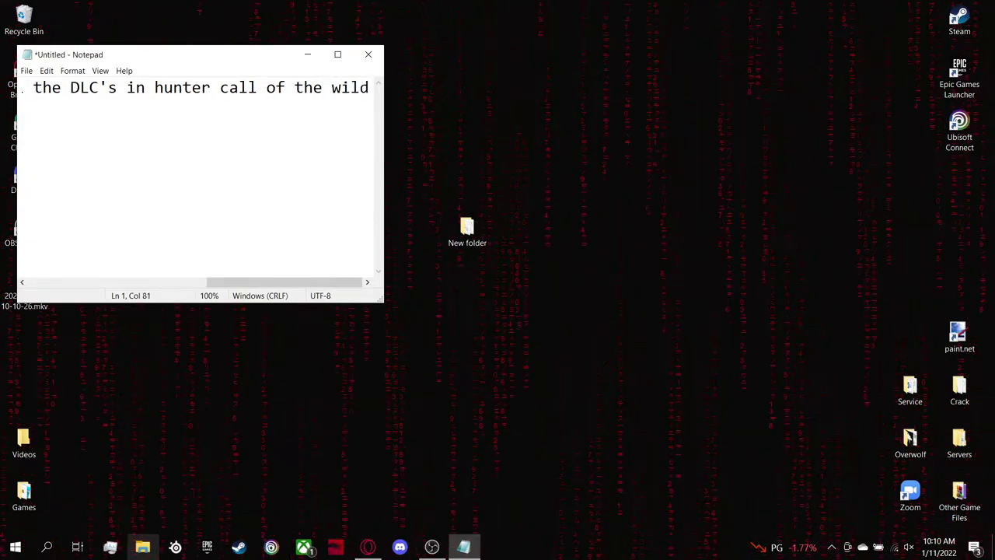
# Replace the note's text with "Now if you are a clean freak and whant no viruses i will scan all files with virus total".
pyautogui.hotkey('ctrl', 'a')
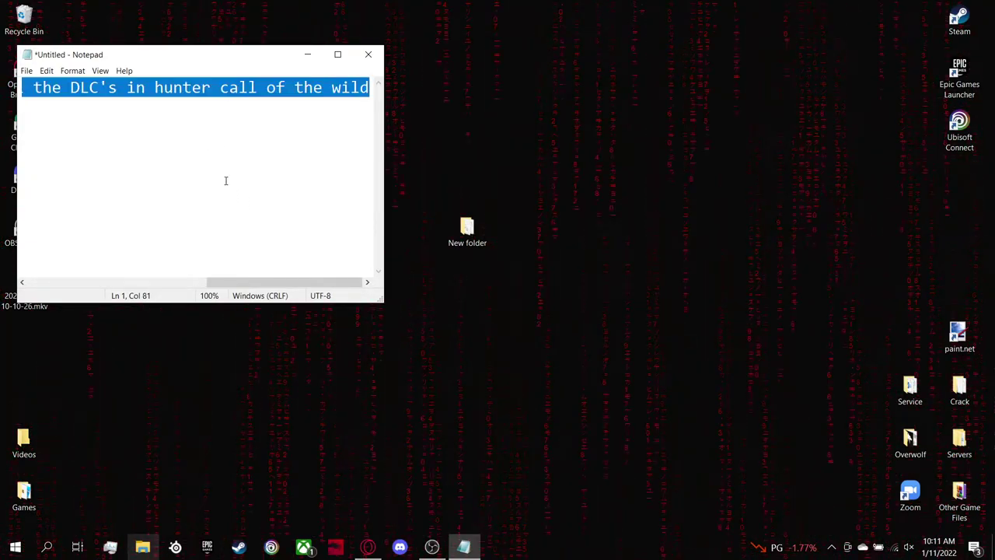
pyautogui.hotkey('ctrl', 'x')
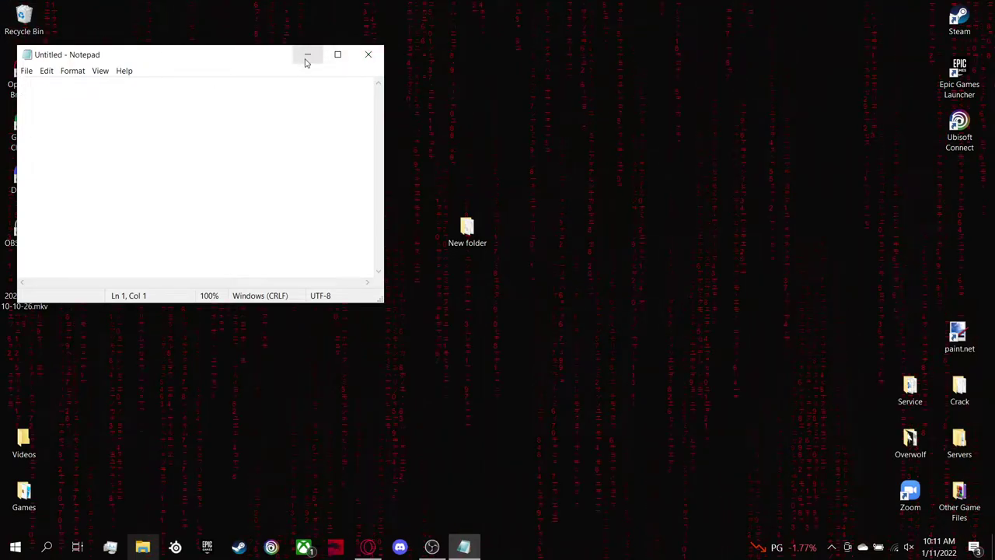
pyautogui.write('Now if you are a clean f')
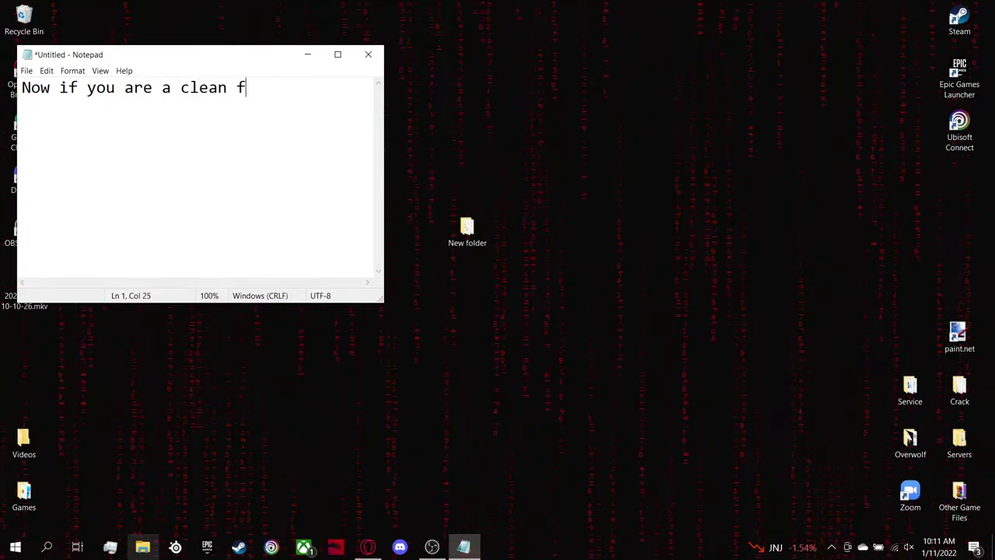
pyautogui.write('reak and whant ')
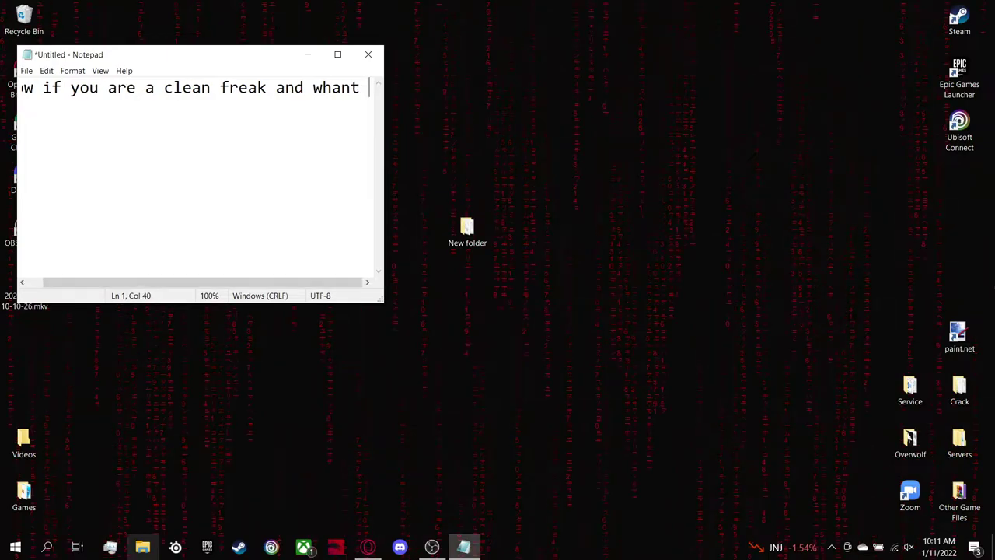
pyautogui.write('no viruses i will')
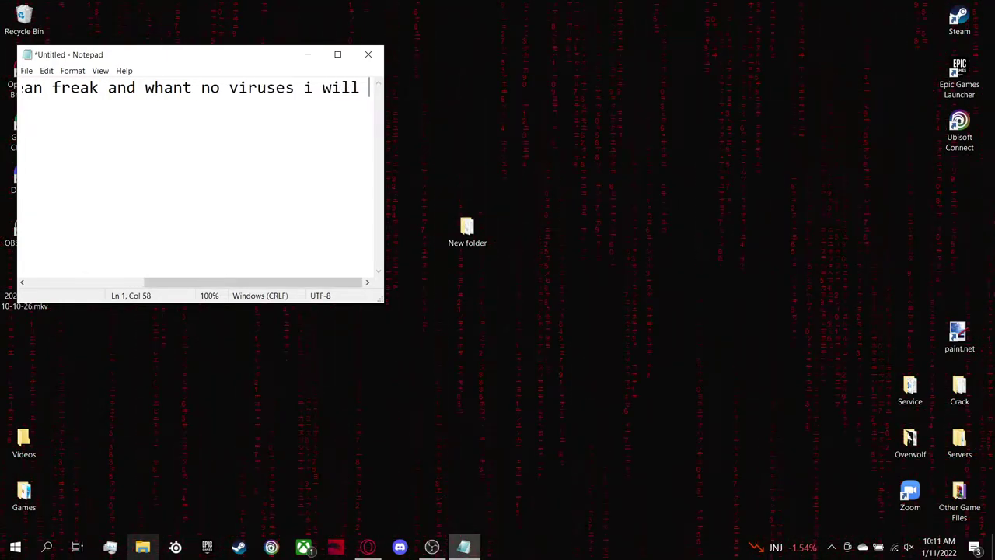
pyautogui.write(' scannall files with virus total')
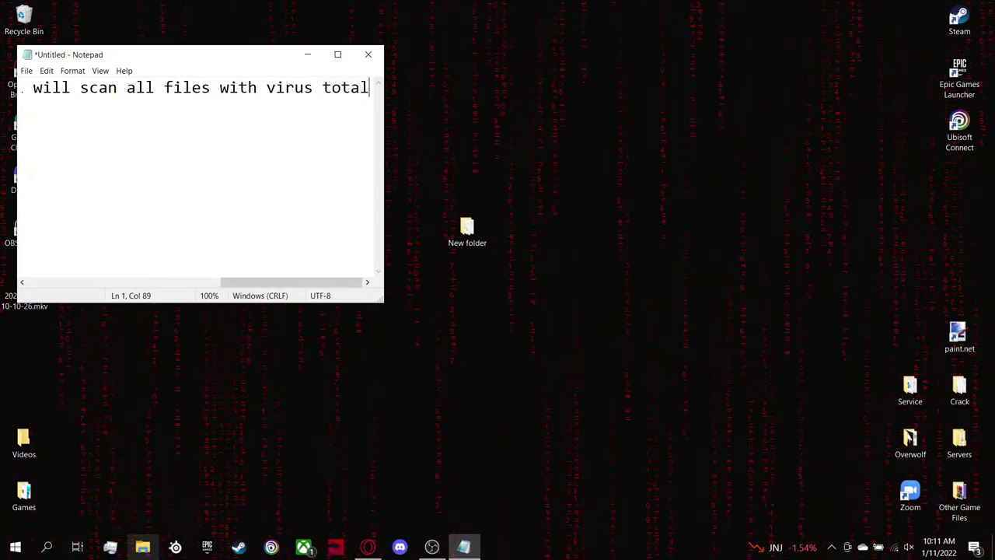
# Replace the whole text of the note with "Lets Get Started".
pyautogui.hotkey('ctrl', 'a')
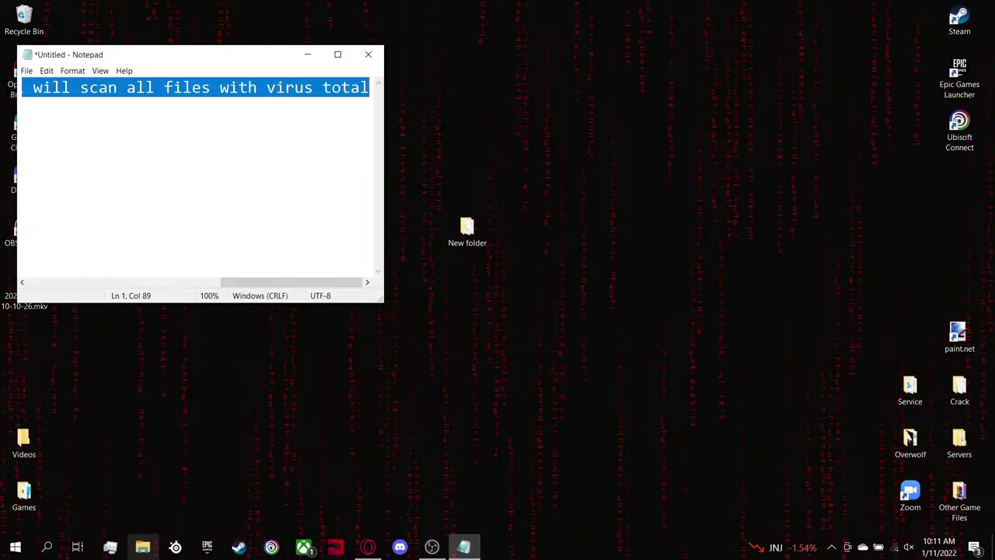
pyautogui.write('L')
pyautogui.press('BackSpace')
pyautogui.write('Lets Get Sta')
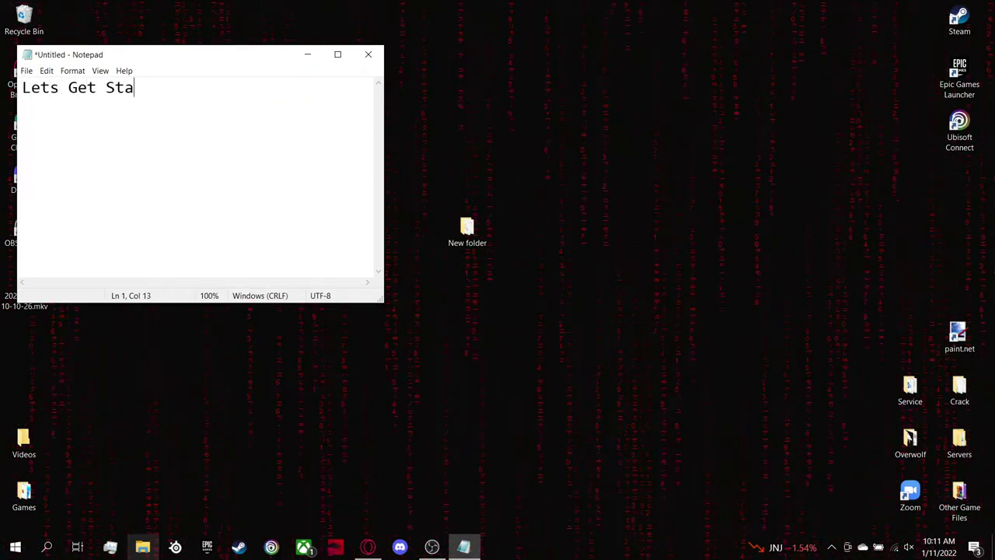
pyautogui.write('rted')
# Replace the note's text with "What you will need will be in the description".
pyautogui.hotkey('ctrl', 'a')
pyautogui.press('BackSpace')
pyautogui.write('Wha')
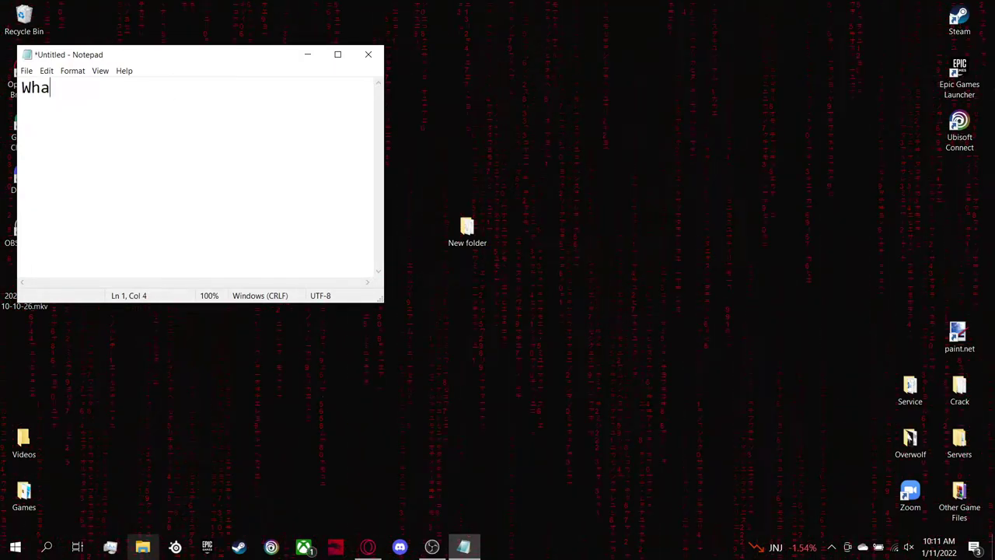
pyautogui.write('t you will ')
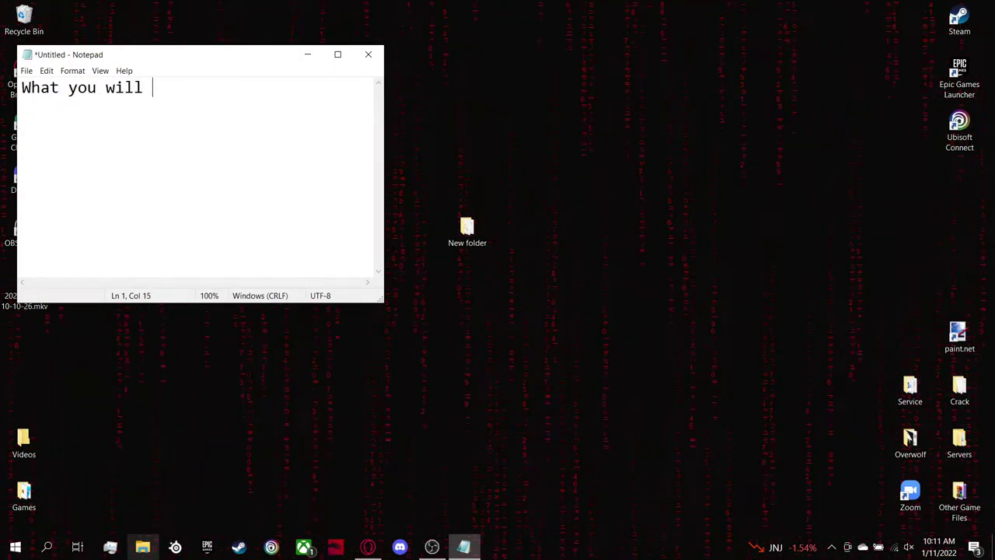
pyautogui.write('need will be in the description')
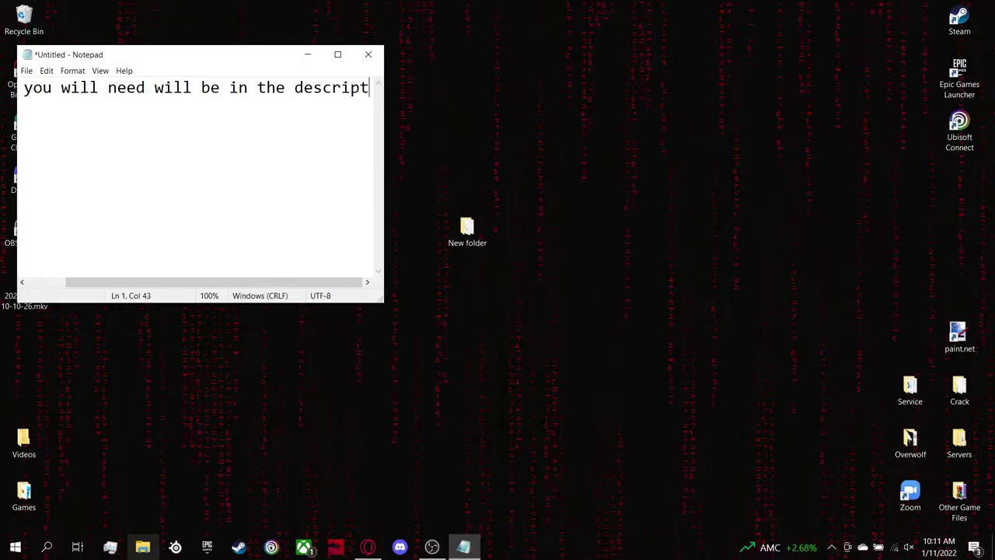
# Clear all text from the note and close Notepad.
pyautogui.hotkey('ctrl', 'a')
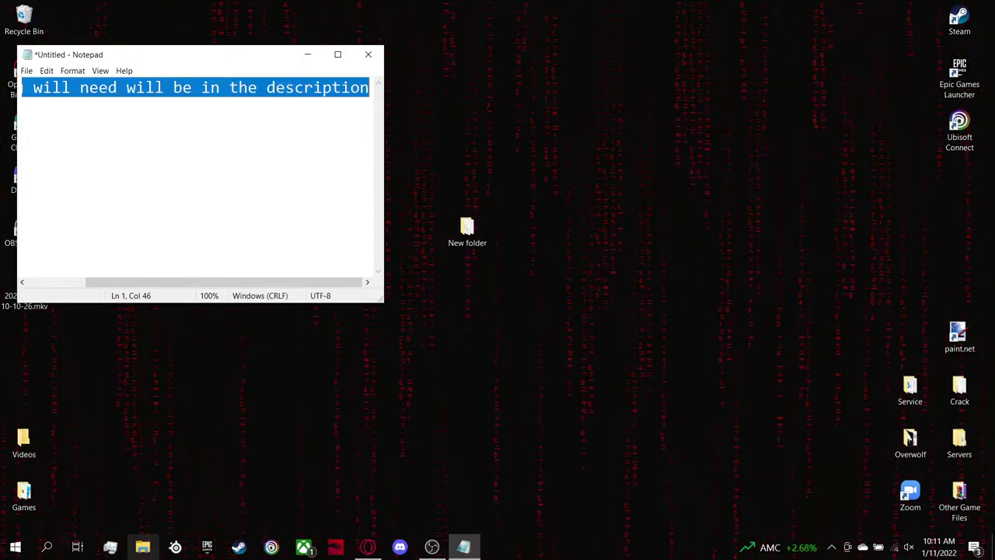
pyautogui.press('BackSpace')
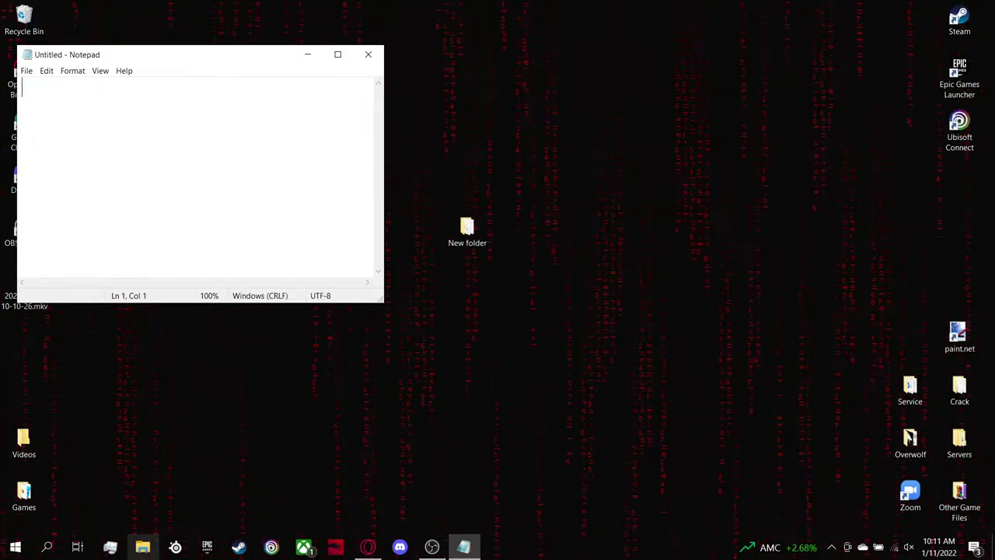
pyautogui.click(367, 56)
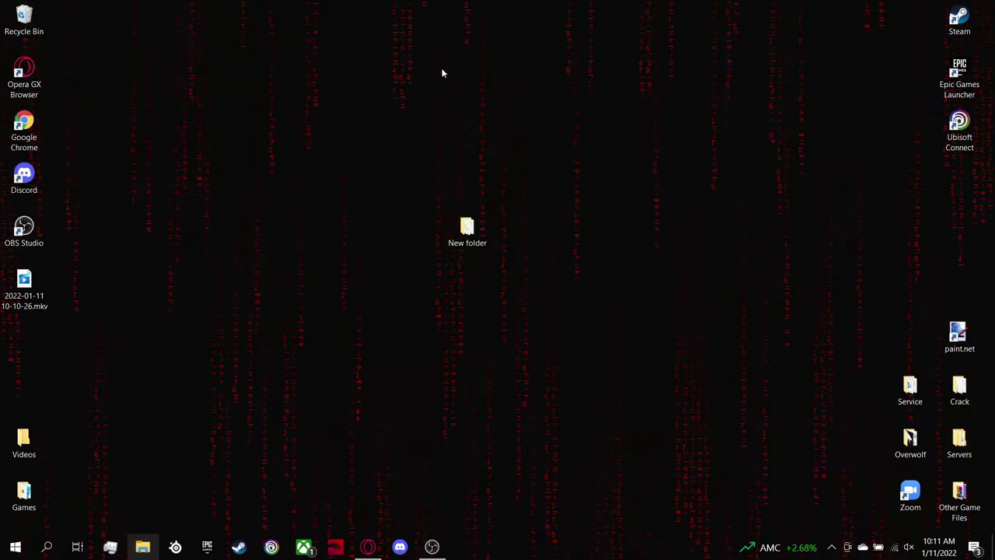
# Open New folder on the desktop and briefly select its three files, leaving nothing selected.
pyautogui.doubleClick(466, 227)
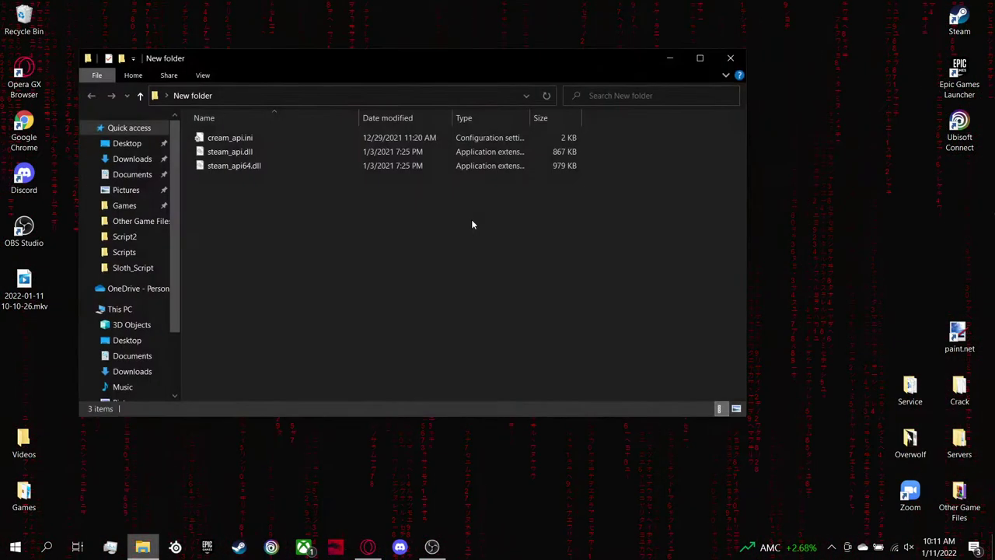
pyautogui.moveTo(256, 239); pyautogui.dragTo(250, 129)
pyautogui.click(24, 289)
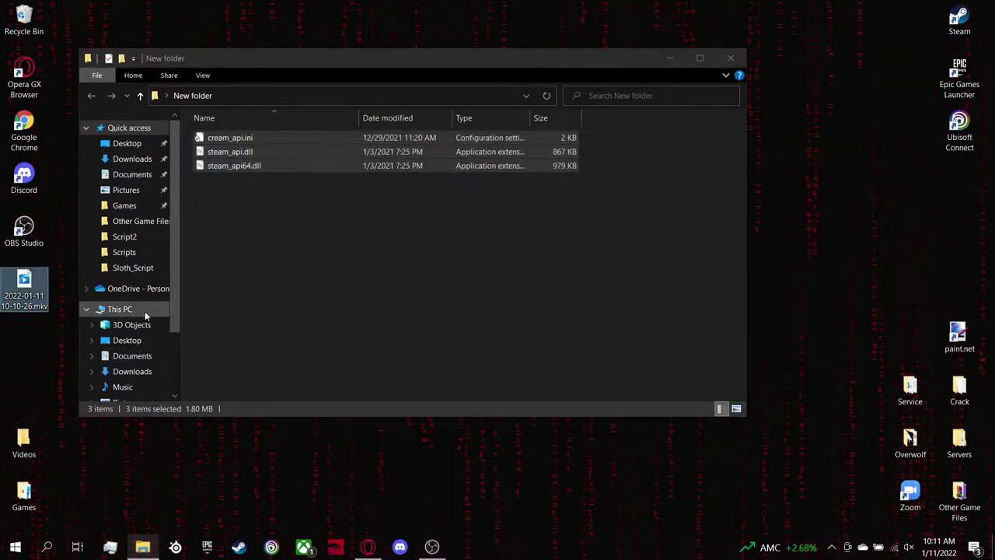
pyautogui.click(371, 317)
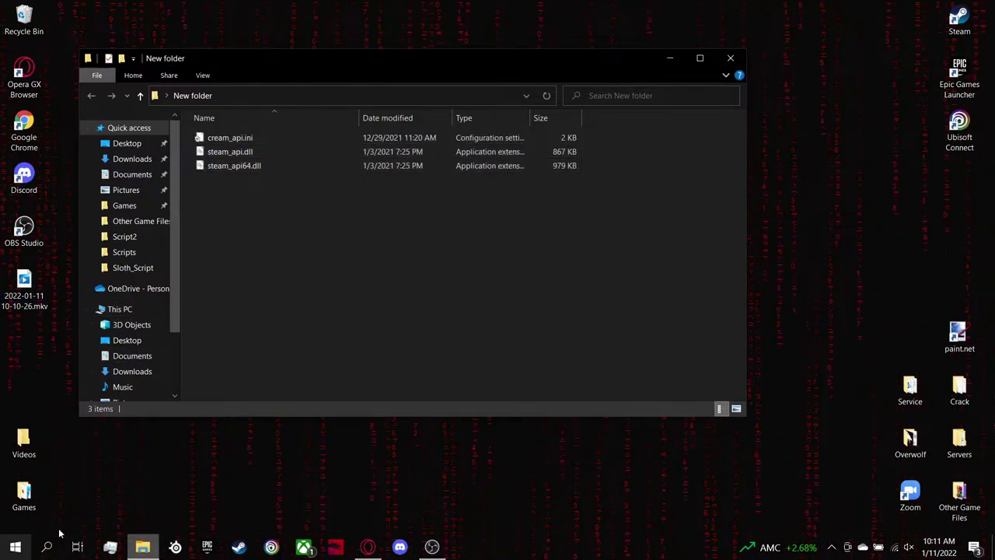
# Open a new Notepad window and write "Drag Each Individually into virus total".
pyautogui.click(16, 547)
pyautogui.write('notepad')
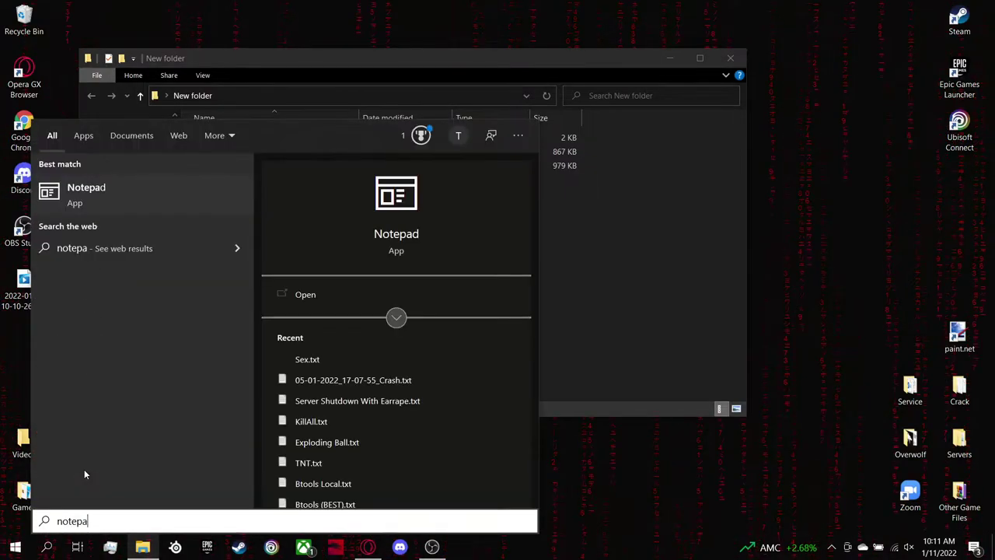
pyautogui.press('Return')
pyautogui.write('S')
pyautogui.press('BackSpace')
pyautogui.write('Drag Each Individu')
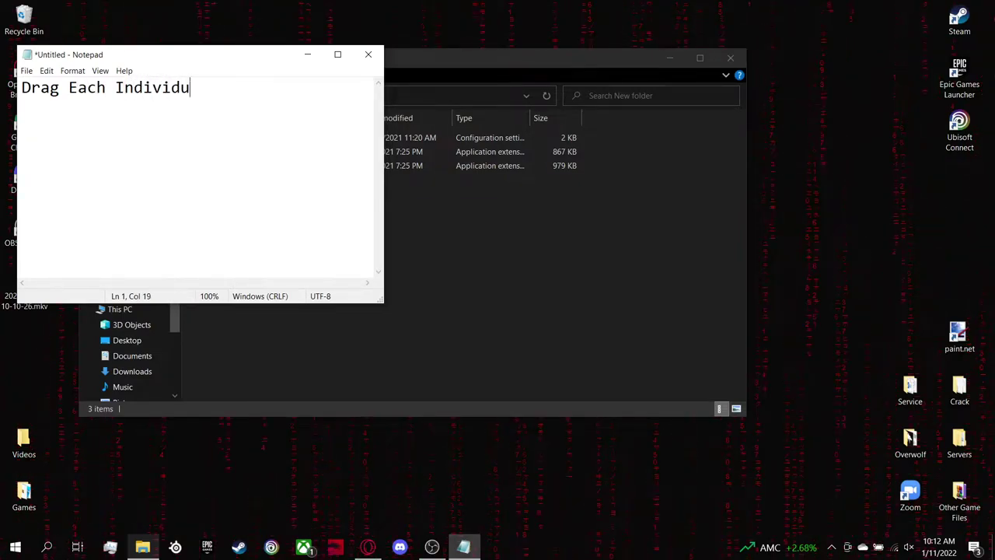
pyautogui.write('ally into virus total')
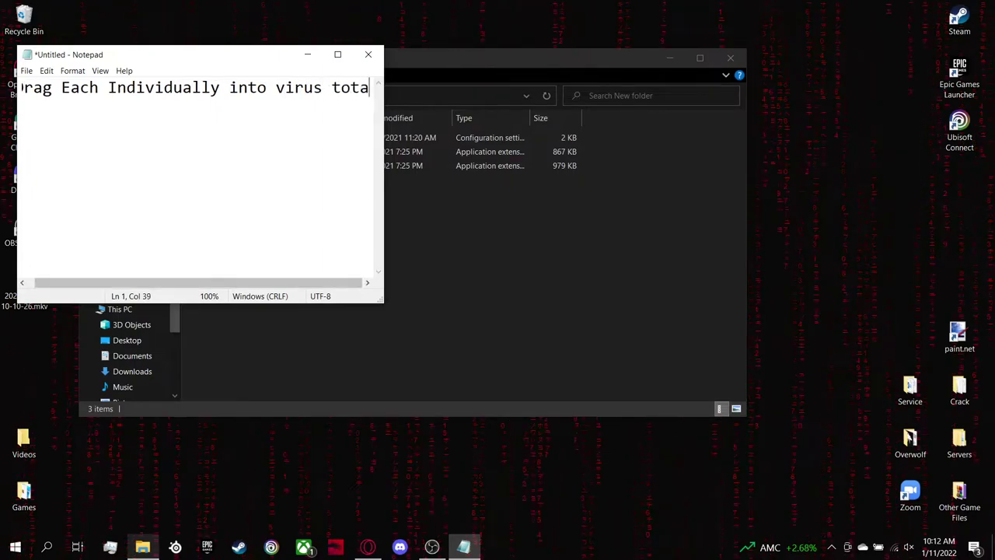
# Keep Notepad open, clear all text from the note and minimize its window.
pyautogui.click(368, 53)
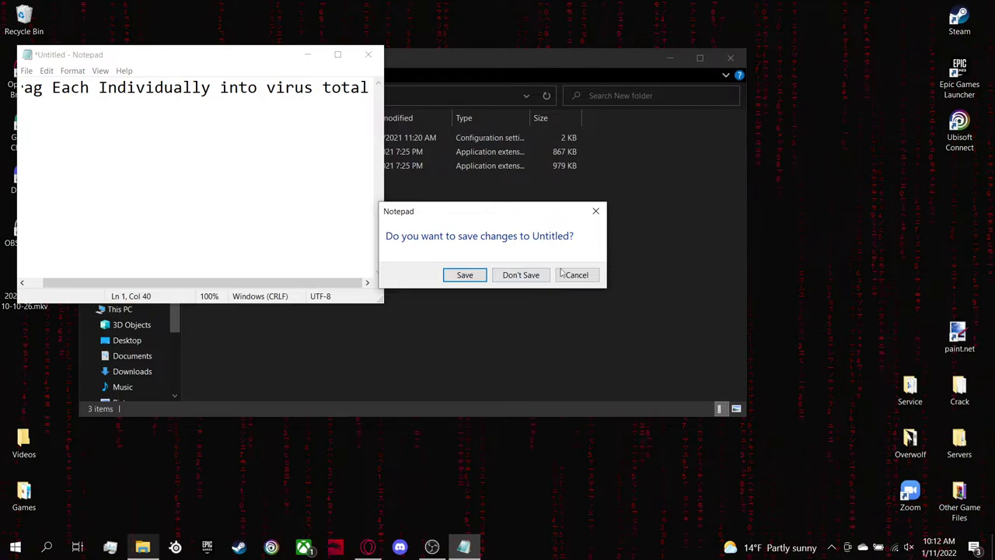
pyautogui.click(576, 274)
pyautogui.click(263, 136)
pyautogui.hotkey('ctrl', 'a')
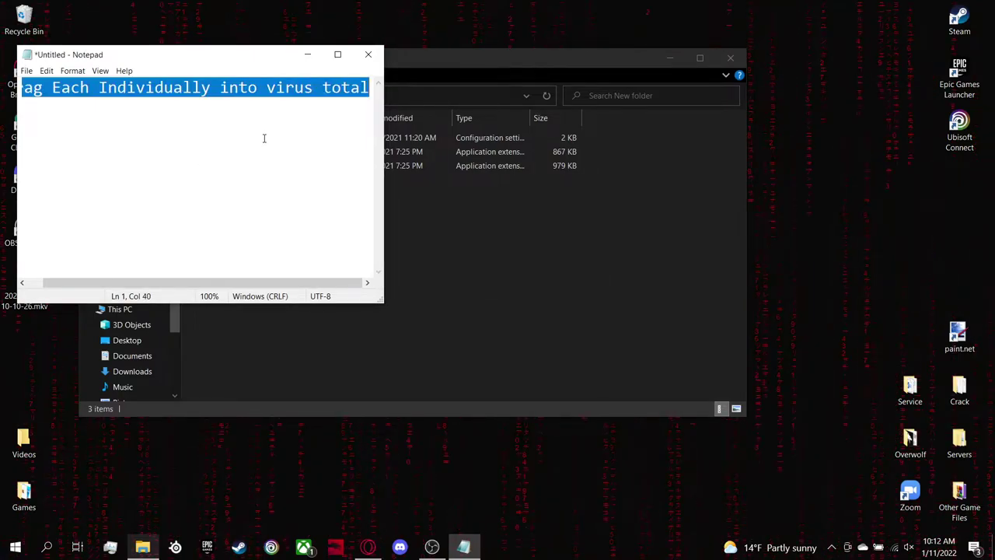
pyautogui.press('Delete')
pyautogui.click(307, 54)
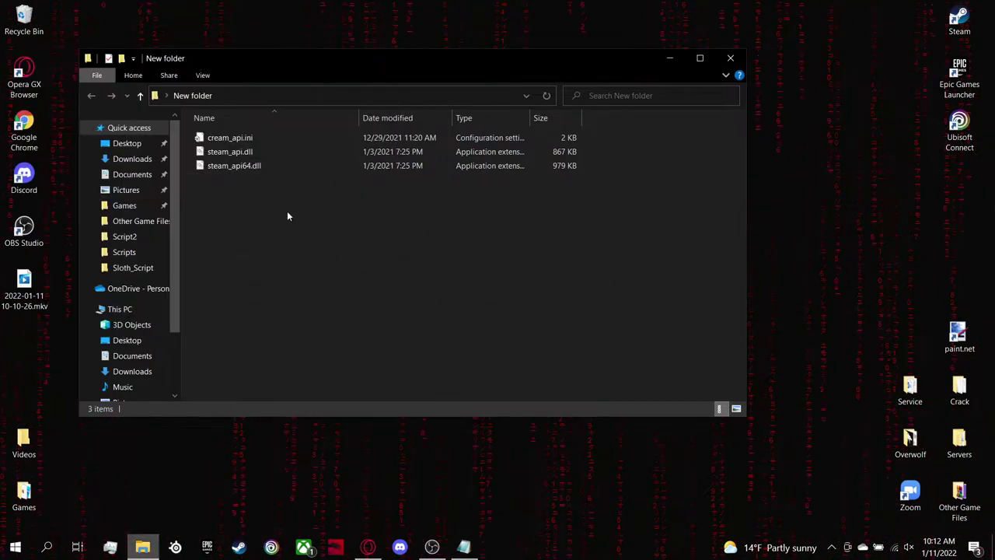
# Submit cream_api.ini from New folder to VirusTotal in the browser and highlight the verdict line of its scan report.
pyautogui.click(222, 137)
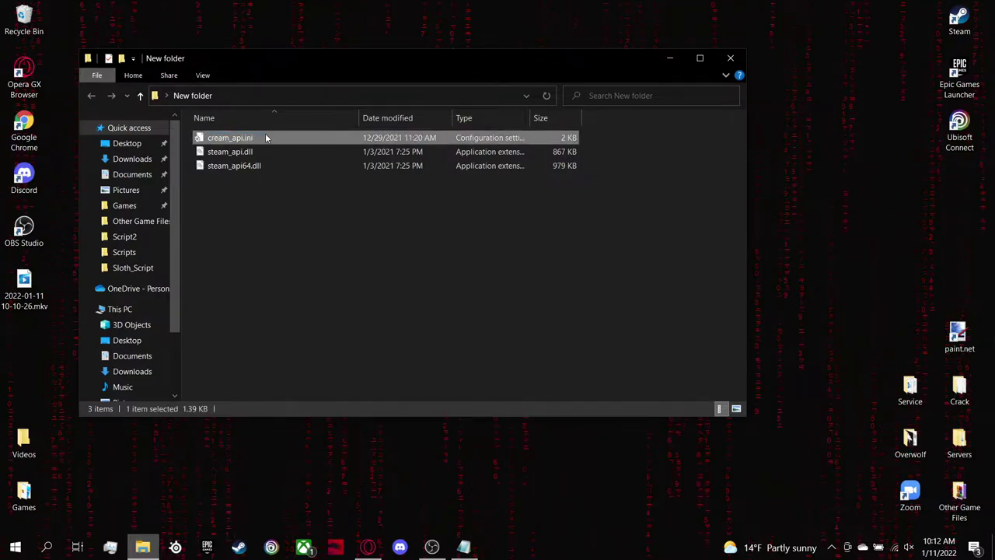
pyautogui.moveTo(260, 138); pyautogui.dragTo(522, 395)
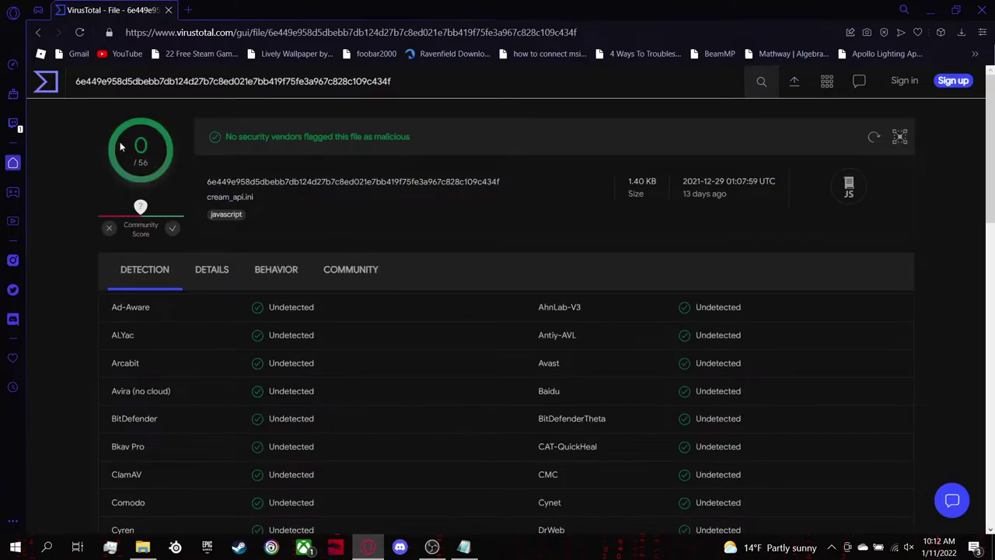
pyautogui.moveTo(223, 137); pyautogui.dragTo(450, 137)
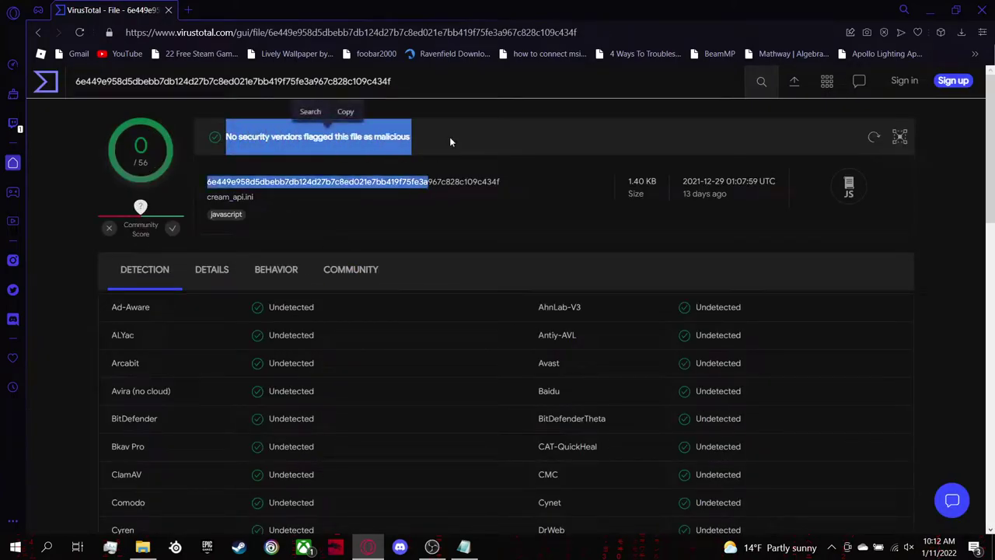
# Submit steam_api.dll from New folder to VirusTotal in the browser to bring up its scan report.
pyautogui.click(393, 136)
pyautogui.click(994, 548)
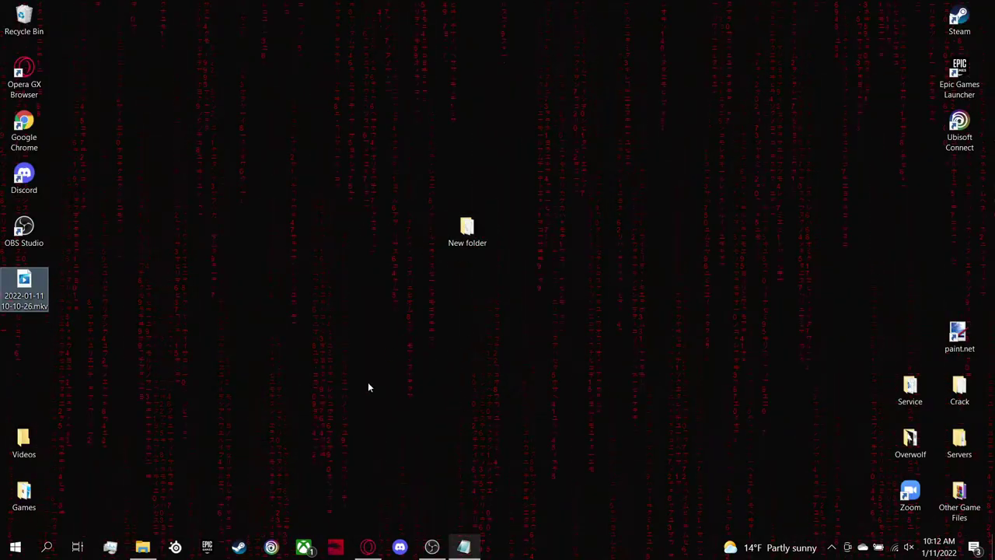
pyautogui.click(142, 547)
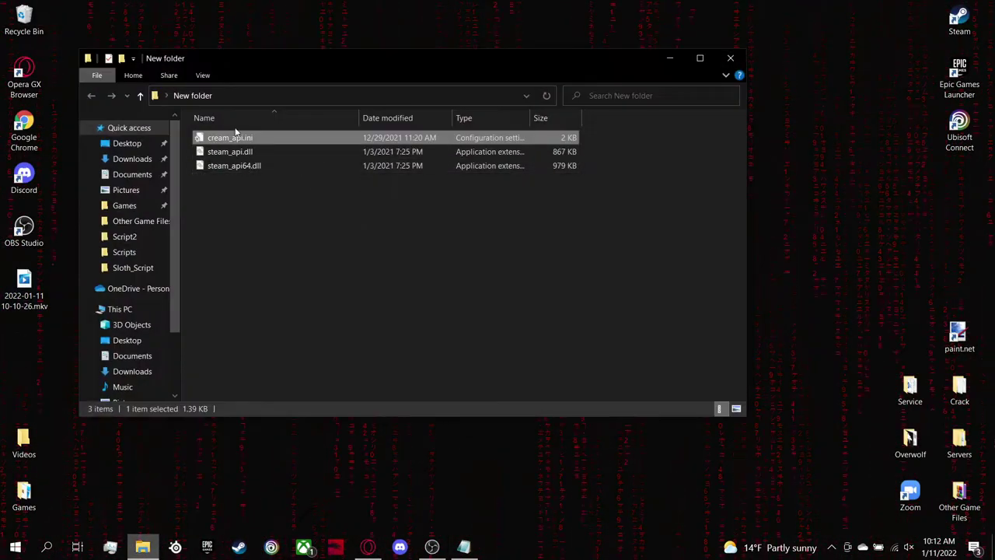
pyautogui.moveTo(238, 155); pyautogui.dragTo(412, 328)
# Switch to Notepad and write "Usualy one or 2 is a miss calculation and isnt an actualy malicious fil".
pyautogui.click(464, 546)
pyautogui.write('Uau')
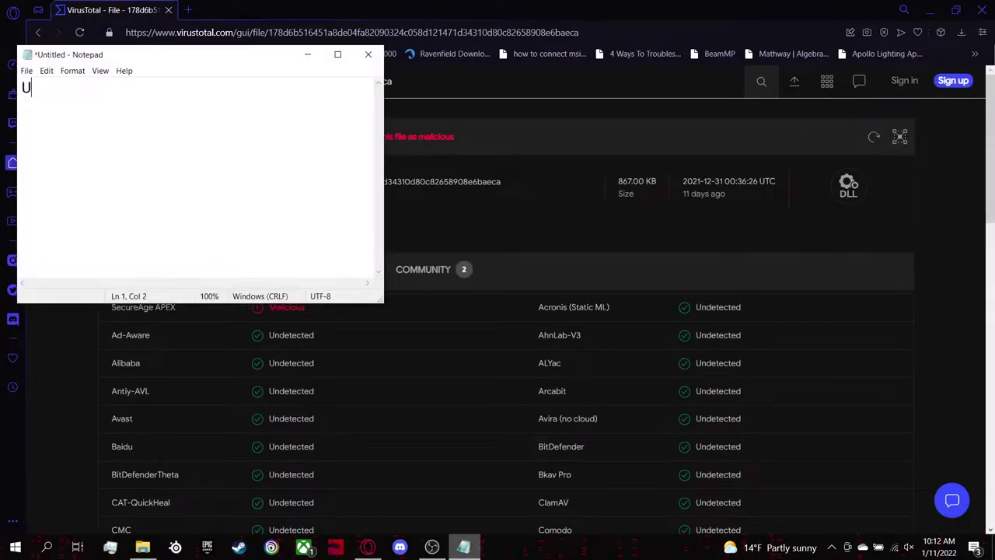
pyautogui.press('BackSpace')
pyautogui.press('BackSpace')
pyautogui.write('sualy one ')
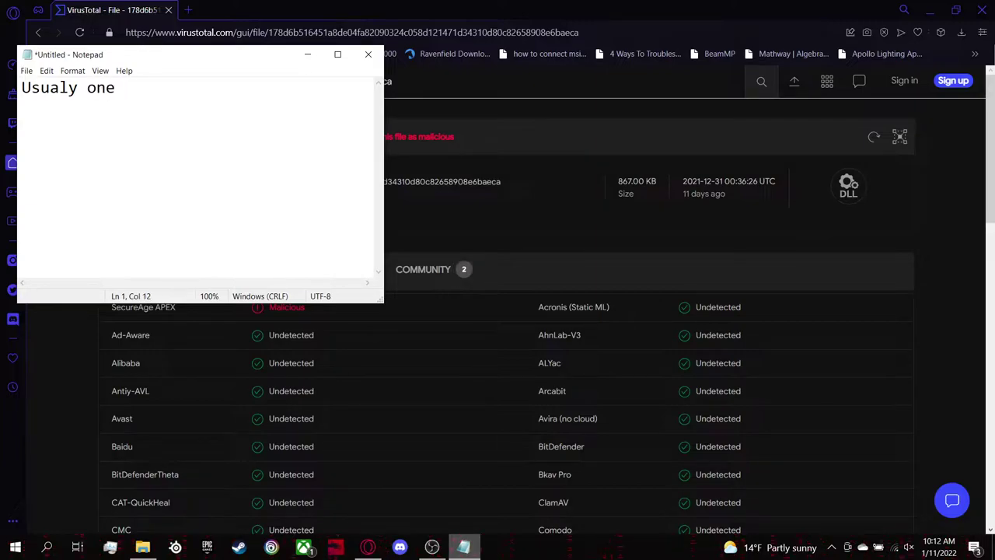
pyautogui.write('or 2 is a miss')
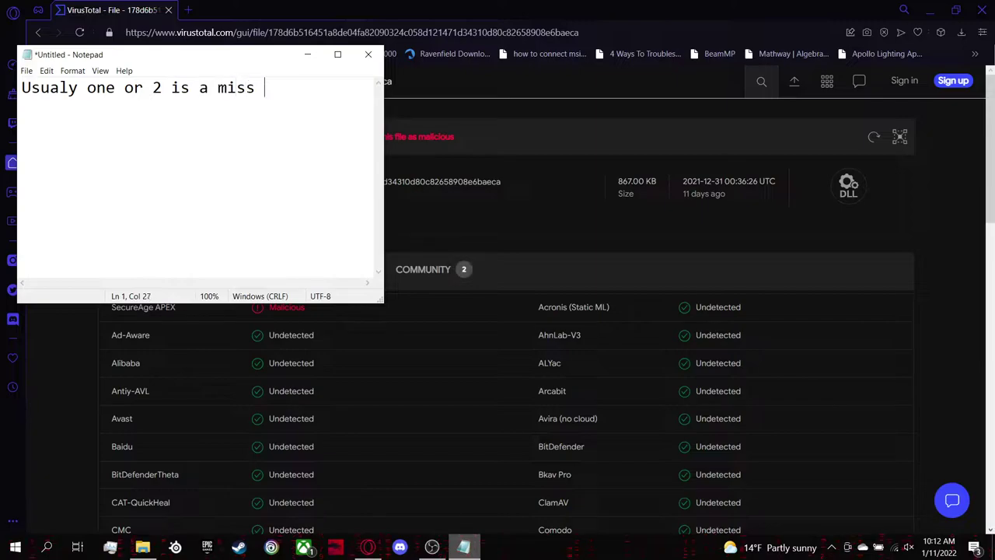
pyautogui.write('calculation a')
pyautogui.write('nd isnt an a')
pyautogui.write('ctualy malli')
pyautogui.write('sios')
pyautogui.press('BackSpace')
pyautogui.press('BackSpace')
pyautogui.press('BackSpace')
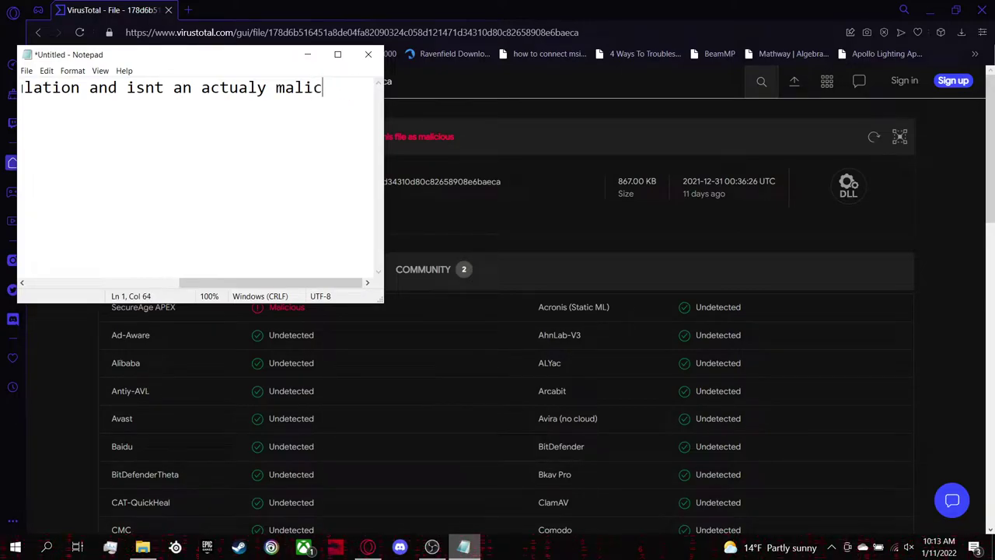
pyautogui.write('fu')
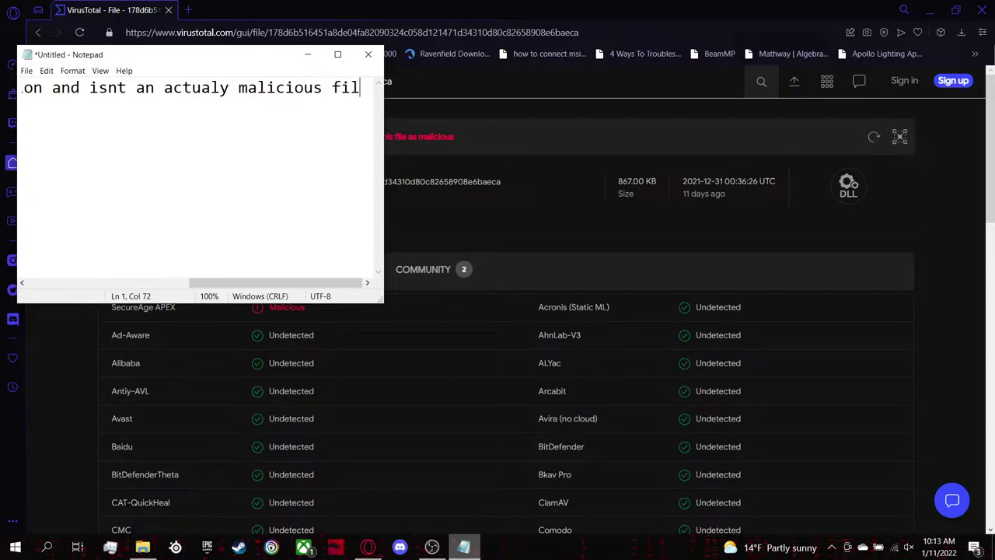
# Erase the whole miscalculation note and minimize the Notepad window to return to the scan report.
pyautogui.press('BackSpace')
pyautogui.press('BackSpace')
pyautogui.press('BackSpace')
pyautogui.press('BackSpace')
pyautogui.press('BackSpace')
pyautogui.press('BackSpace')
pyautogui.press('BackSpace')
pyautogui.press('BackSpace')
pyautogui.press('BackSpace')
pyautogui.press('BackSpace')
pyautogui.press('BackSpace')
pyautogui.press('BackSpace')
pyautogui.press('BackSpace')
pyautogui.press('BackSpace')
pyautogui.press('BackSpace')
pyautogui.press('BackSpace')
pyautogui.press('BackSpace')
pyautogui.press('BackSpace')
pyautogui.press('BackSpace')
pyautogui.press('BackSpace')
pyautogui.write('Usualy o')
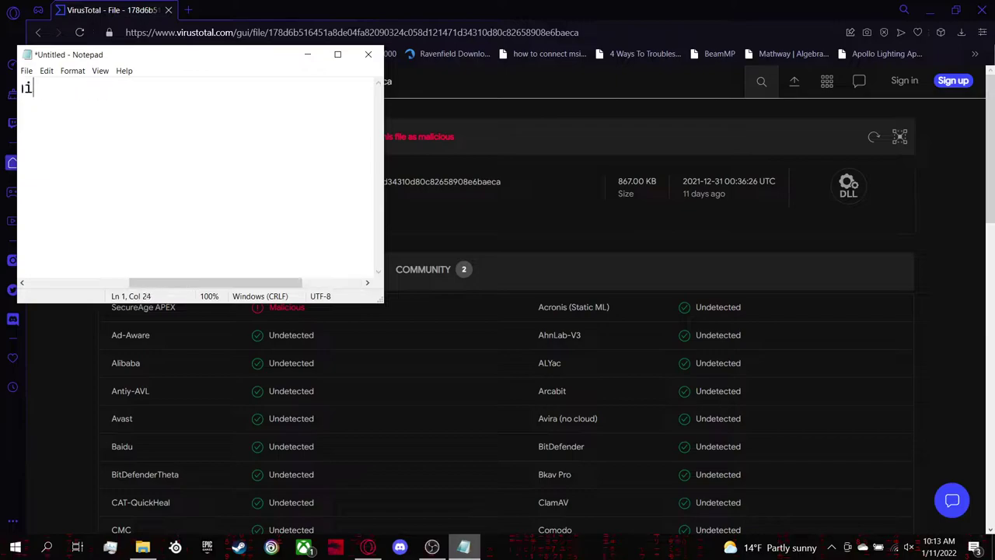
pyautogui.press('BackSpace')
pyautogui.press('BackSpace')
pyautogui.press('BackSpace')
pyautogui.press('BackSpace')
pyautogui.press('BackSpace')
pyautogui.press('BackSpace')
pyautogui.press('BackSpace')
pyautogui.press('BackSpace')
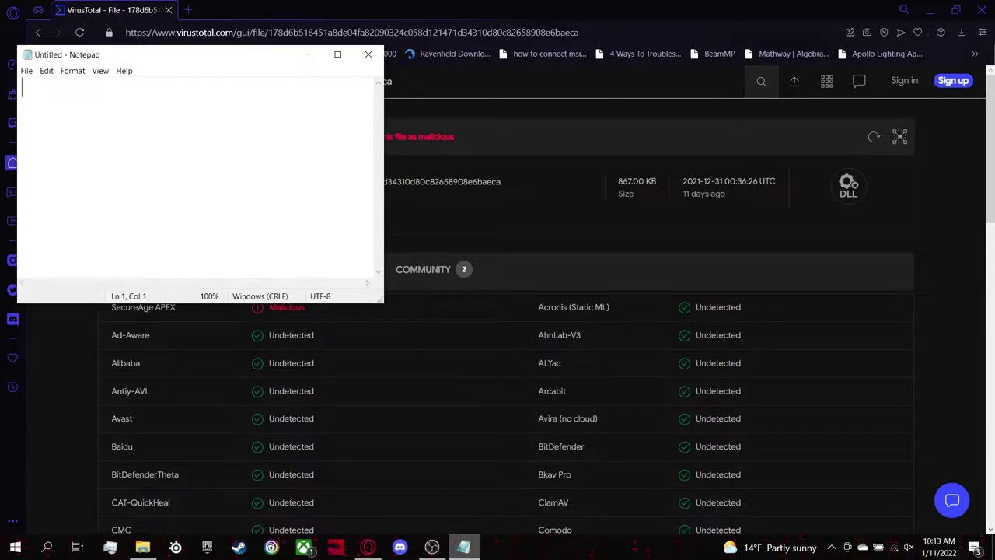
pyautogui.click(307, 54)
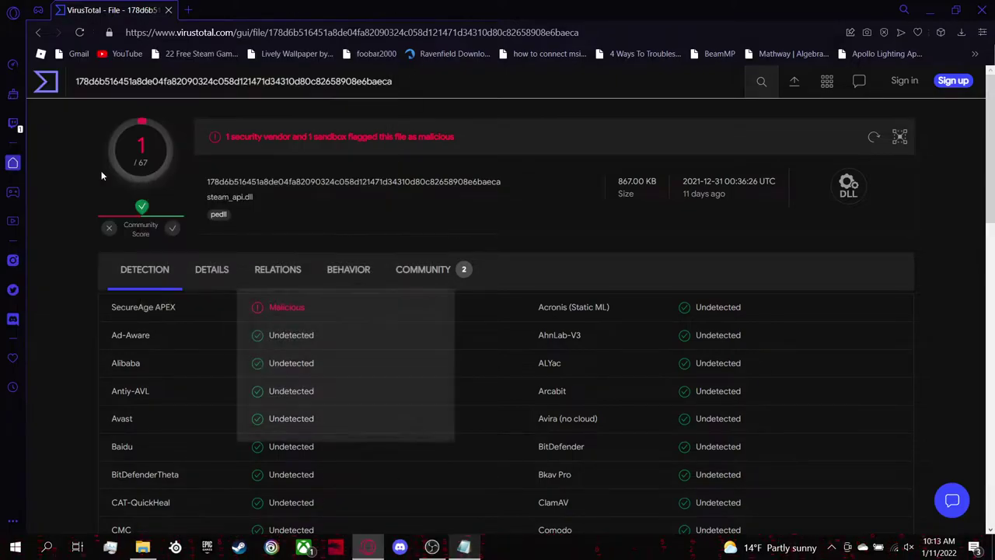
# Submit steam_api64.dll from New folder to VirusTotal in the browser.
pyautogui.click(140, 547)
pyautogui.click(245, 166)
pyautogui.moveTo(364, 408); pyautogui.dragTo(459, 463)
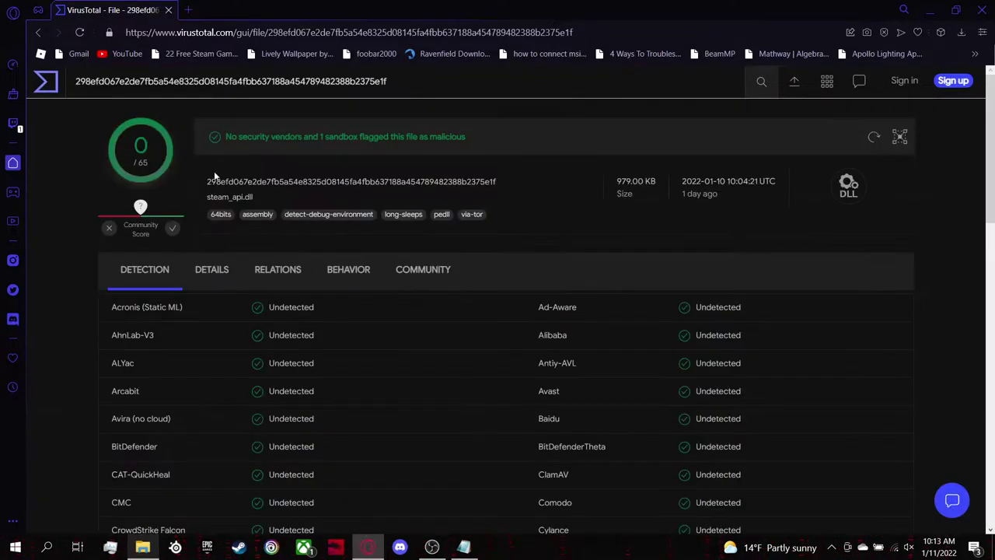
# Switch to Notepad and write "Also 0 so this is 99.99% saf" in the empty note.
pyautogui.click(463, 546)
pyautogui.write('A')
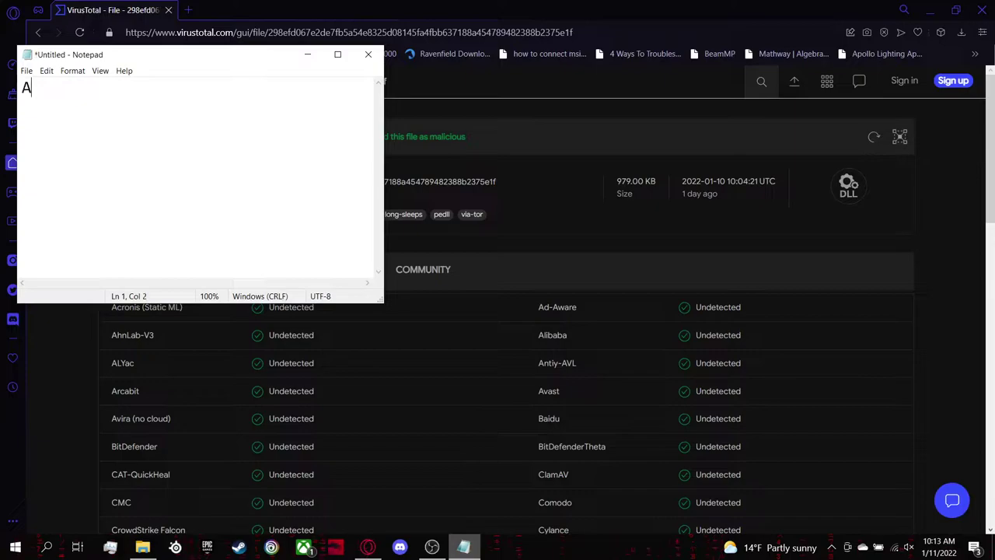
pyautogui.write('lso 0 so this is')
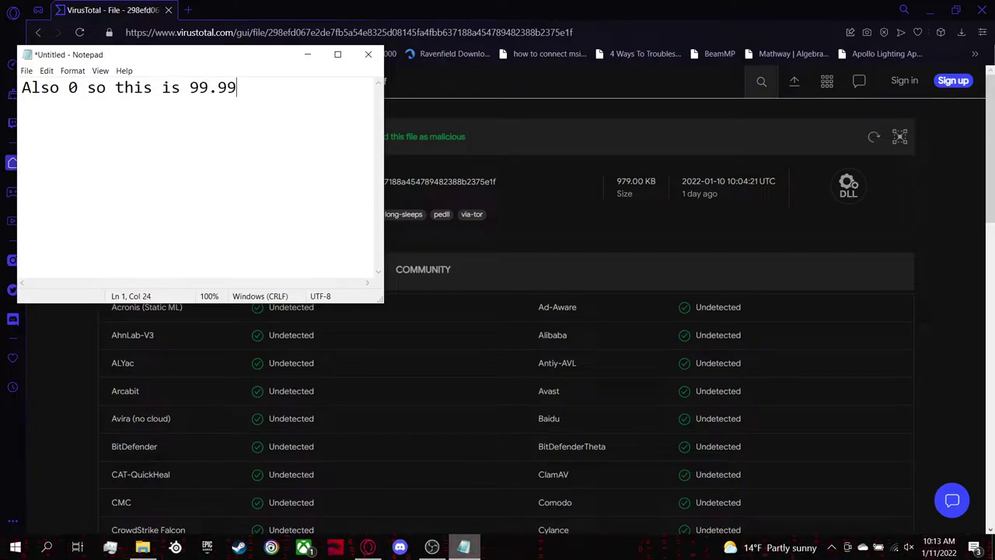
pyautogui.write('99.99% saf')
# Replace the note's text with "now what you whant to do is go to steam" and briefly highlight its ending.
pyautogui.press('BackSpace')
pyautogui.press('BackSpace')
pyautogui.press('BackSpace')
pyautogui.press('BackSpace')
pyautogui.press('BackSpace')
pyautogui.press('BackSpace')
pyautogui.press('BackSpace')
pyautogui.press('BackSpace')
pyautogui.press('BackSpace')
pyautogui.press('BackSpace')
pyautogui.press('BackSpace')
pyautogui.press('BackSpace')
pyautogui.press('BackSpace')
pyautogui.press('BackSpace')
pyautogui.press('BackSpace')
pyautogui.press('BackSpace')
pyautogui.press('BackSpace')
pyautogui.press('BackSpace')
pyautogui.press('BackSpace')
pyautogui.press('BackSpace')
pyautogui.write('now what')
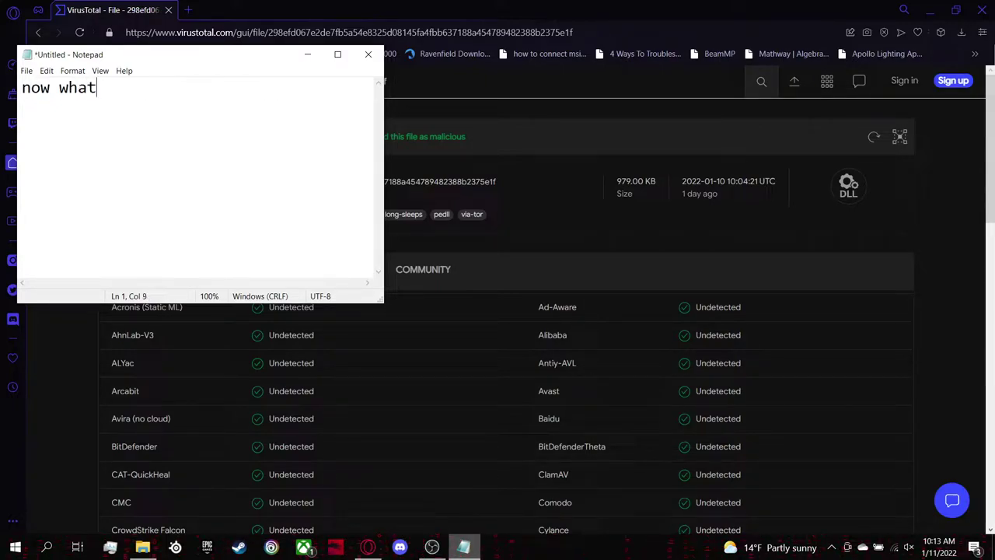
pyautogui.write(' you whant to d')
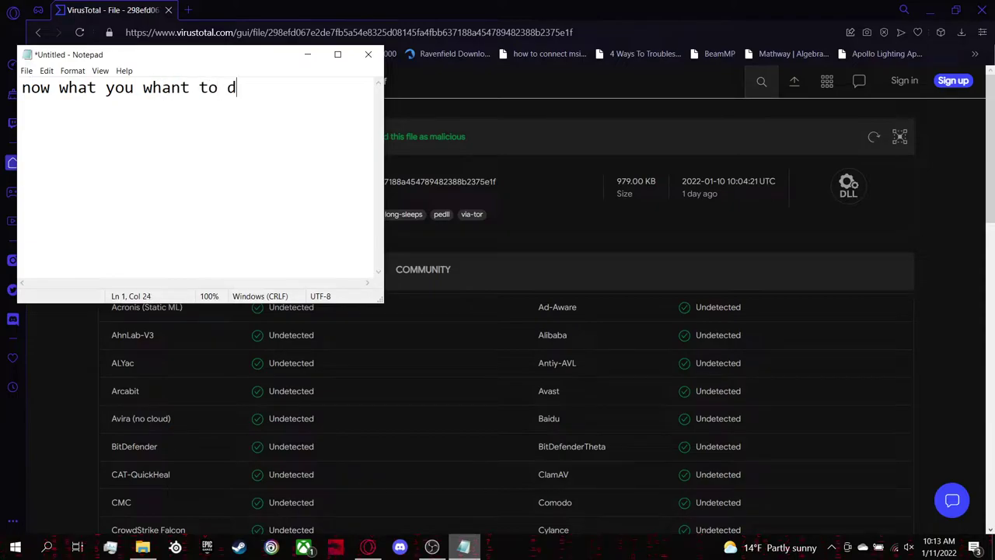
pyautogui.write('o is go to steam')
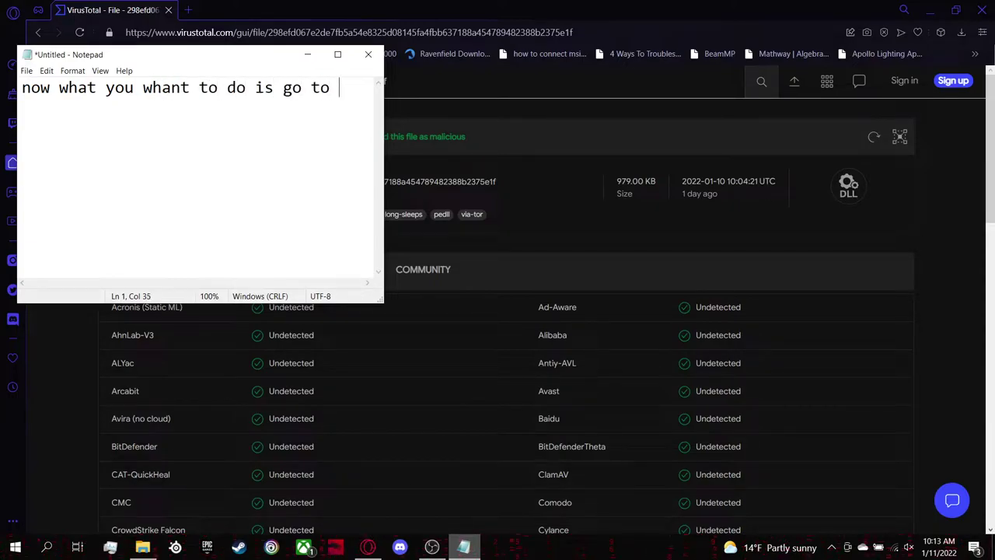
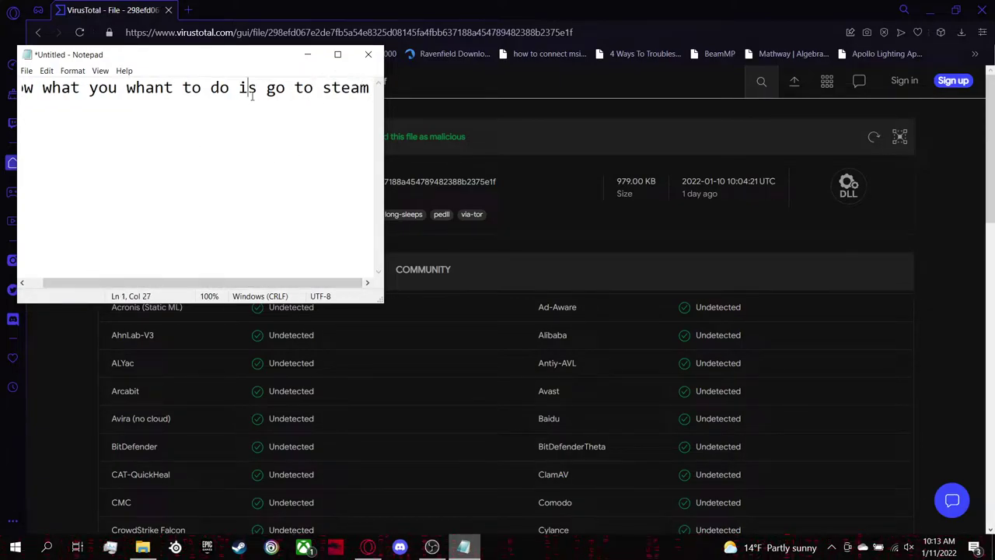
pyautogui.moveTo(265, 87); pyautogui.dragTo(382, 98)
pyautogui.click(326, 123)
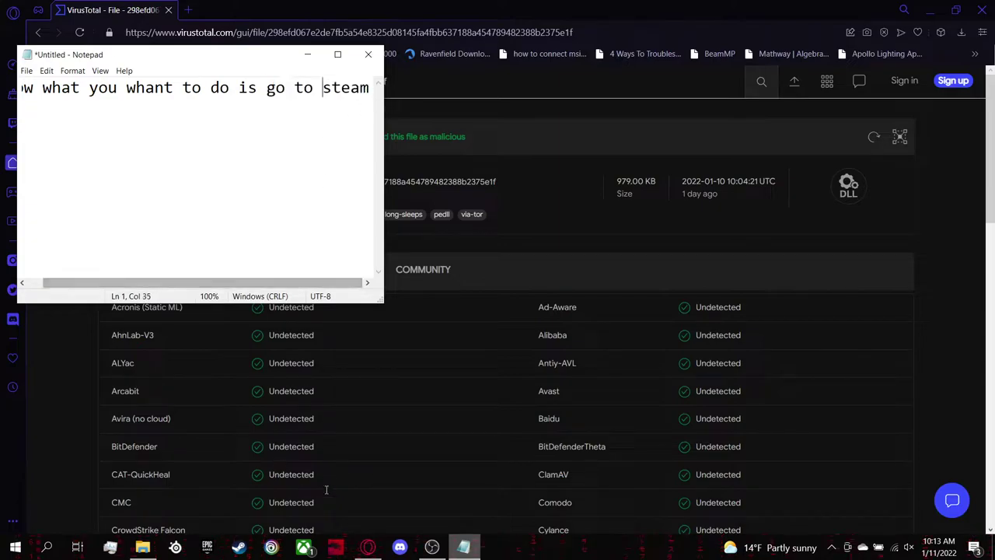
# Switch to Steam and open the library page of theHunter: Call of the Wild.
pyautogui.click(239, 548)
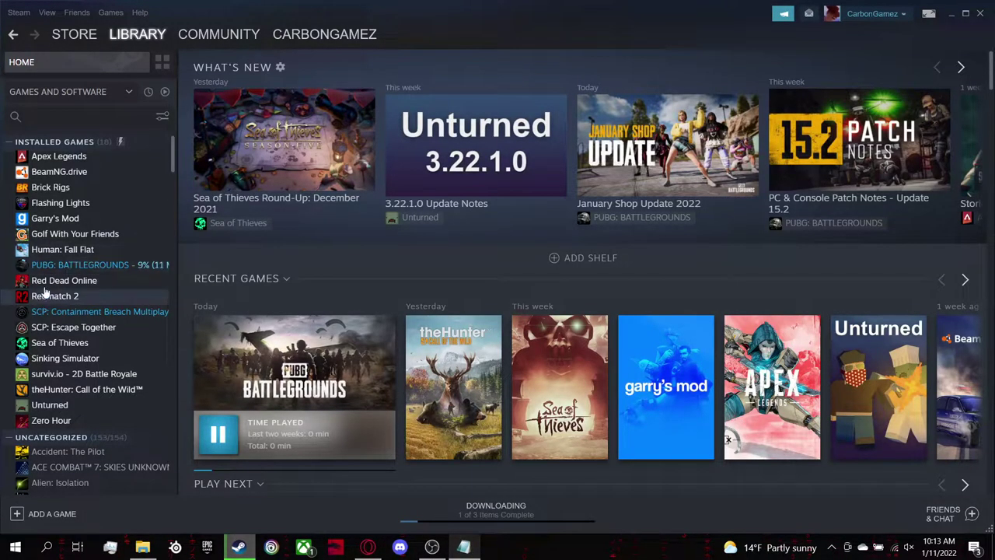
pyautogui.click(56, 393)
# Rewrite the Notepad note as "If the games installed go to the games files and do exactly as i do", then cut all its text.
pyautogui.hotkey('alt', 'Tab')
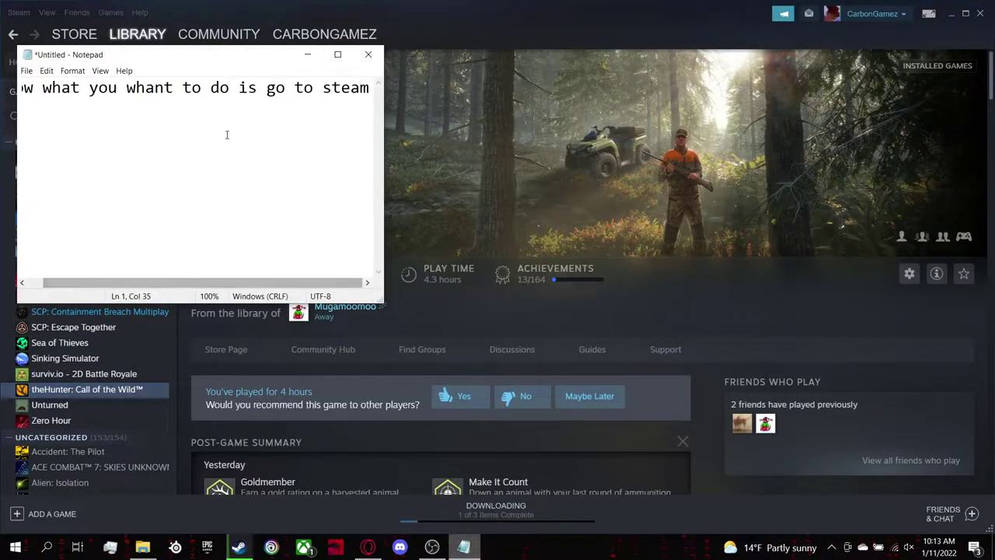
pyautogui.doubleClick(241, 123)
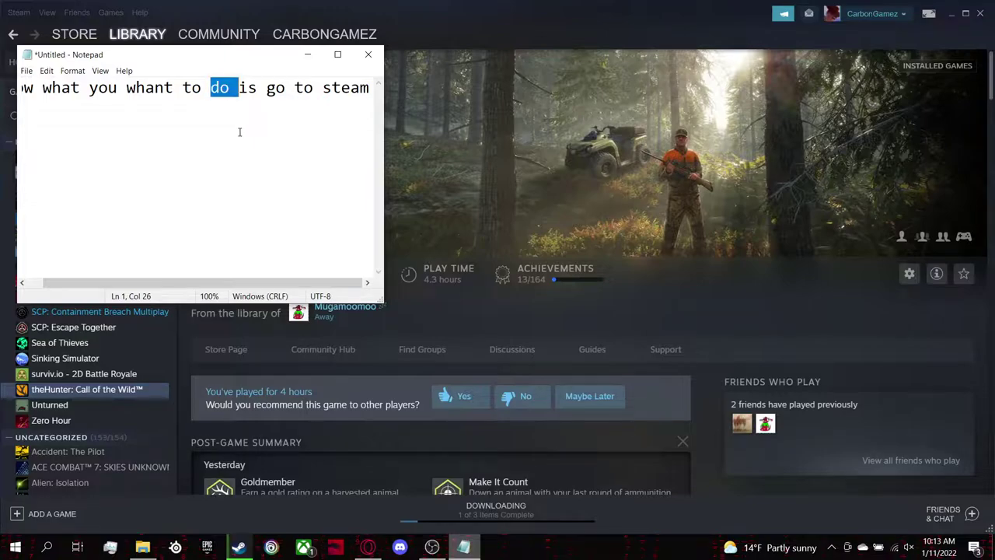
pyautogui.write('If the games installed go t')
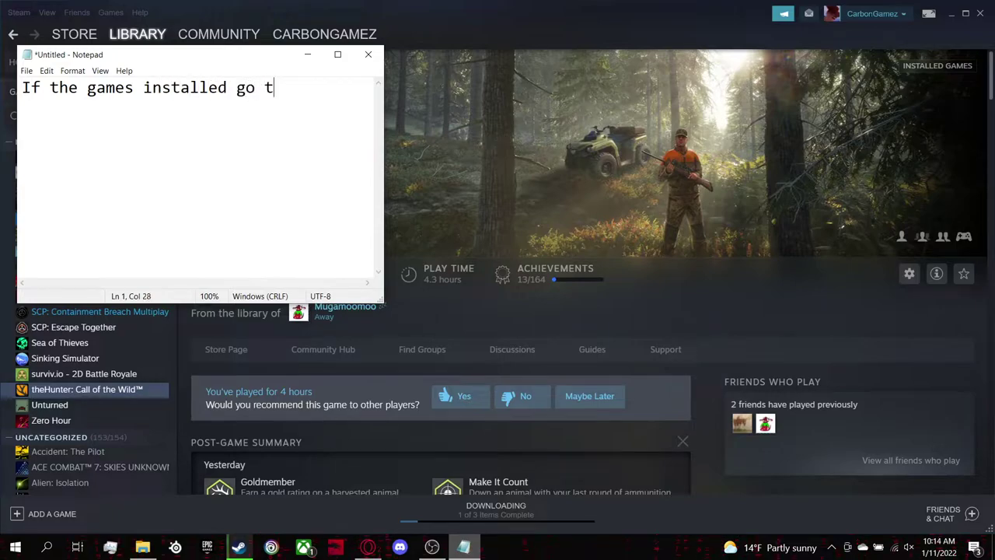
pyautogui.write('o the games files and do ')
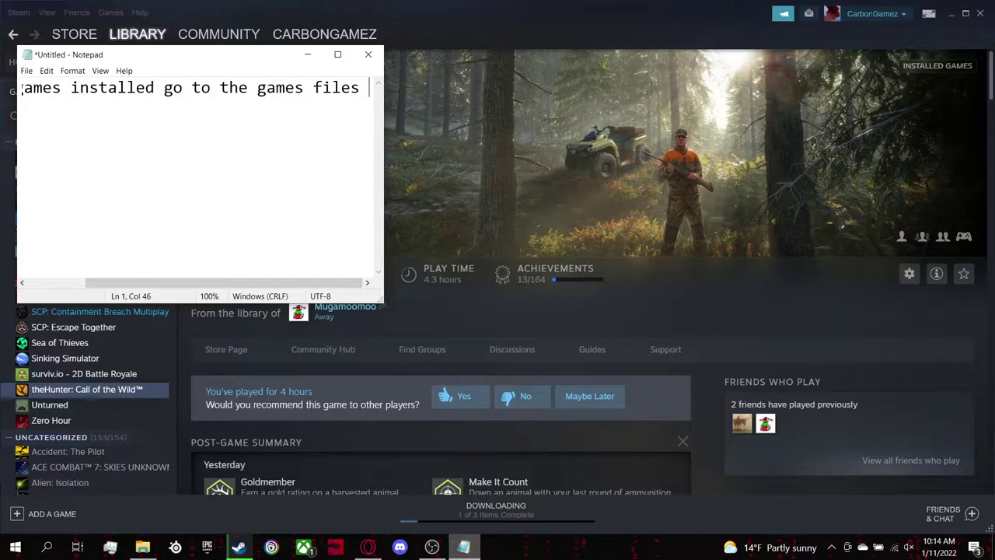
pyautogui.write('ex')
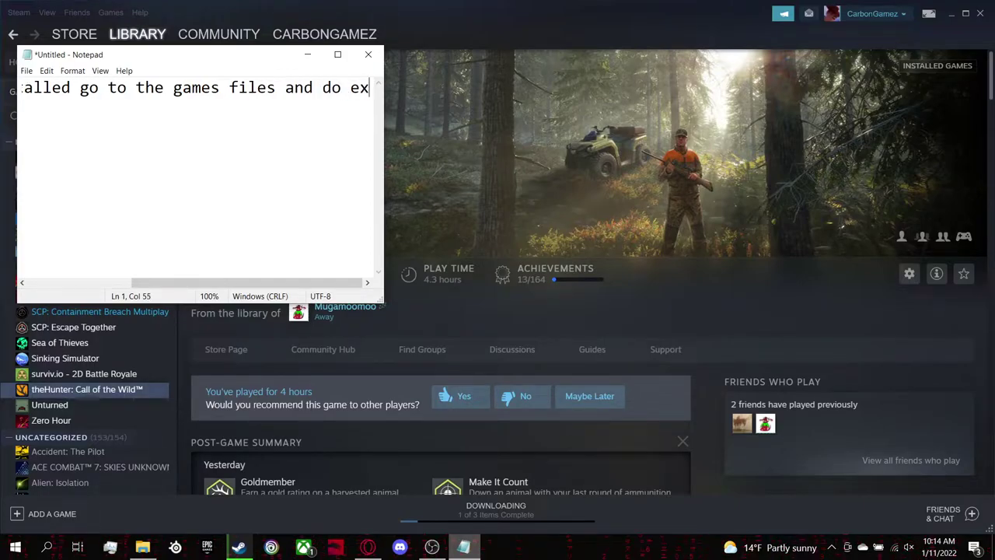
pyautogui.write('actly as i do')
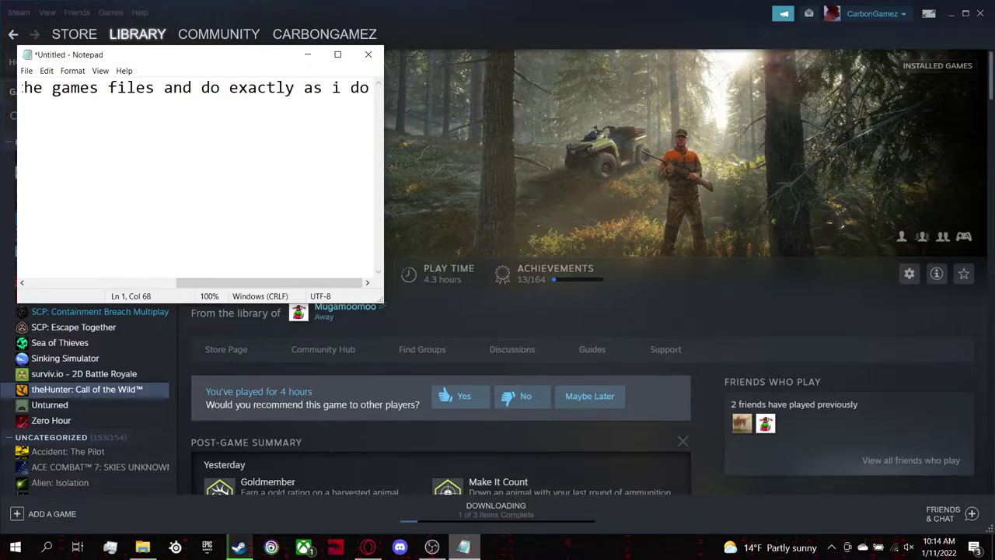
pyautogui.hotkey('ctrl', 'a')
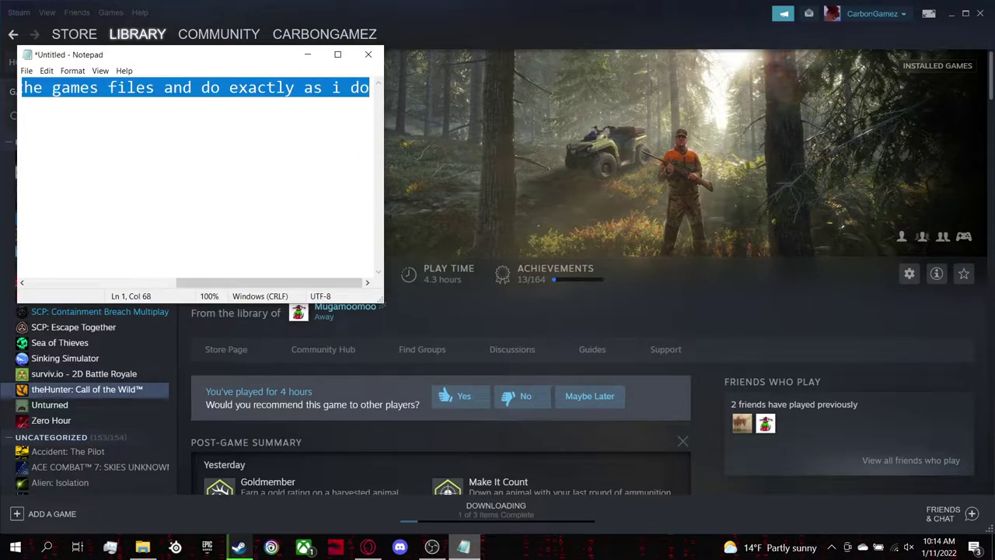
pyautogui.hotkey('ctrl', 'x')
# Browse the local files of theHunter: Call of the Wild from Steam and select steam_api64_o.dll in the game folder.
pyautogui.click(873, 281)
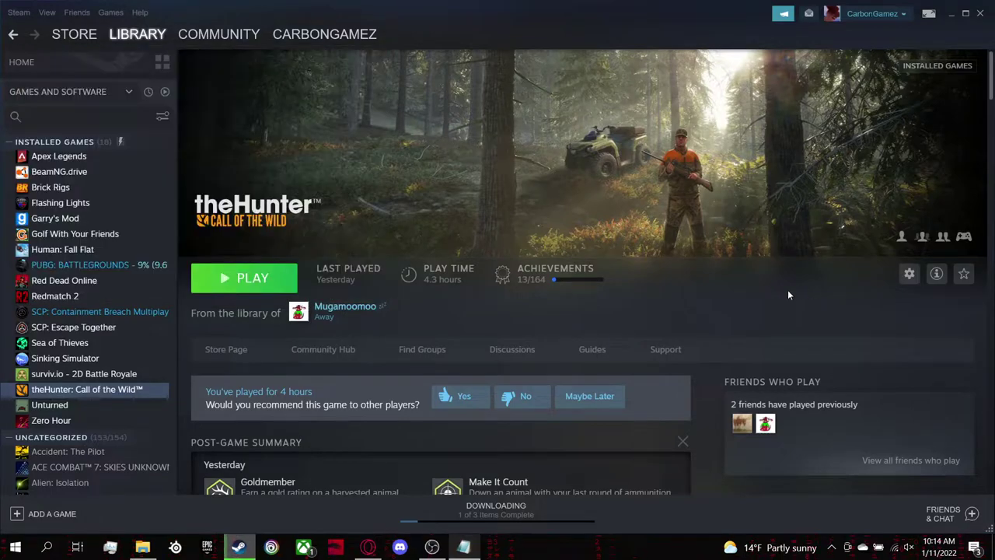
pyautogui.click(909, 273)
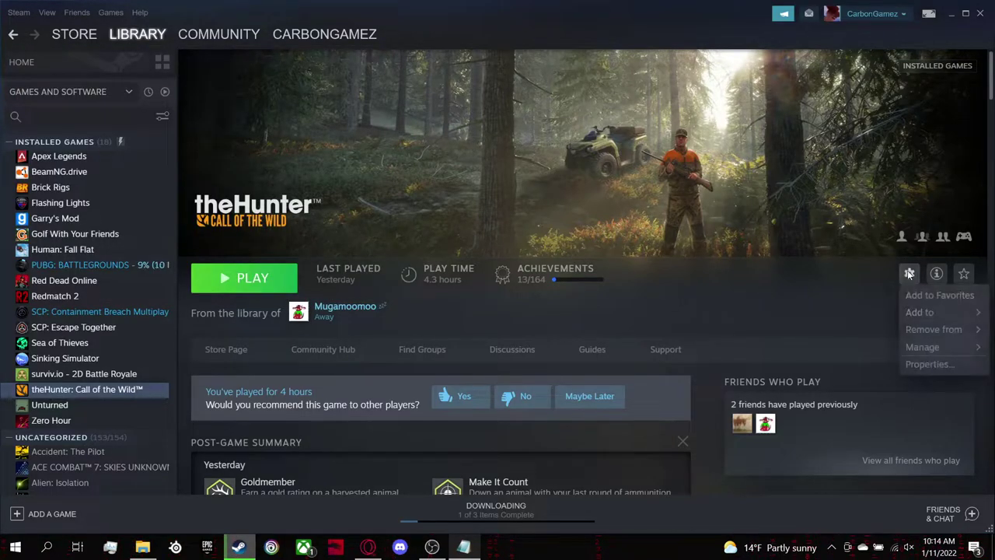
pyautogui.moveTo(934, 349)
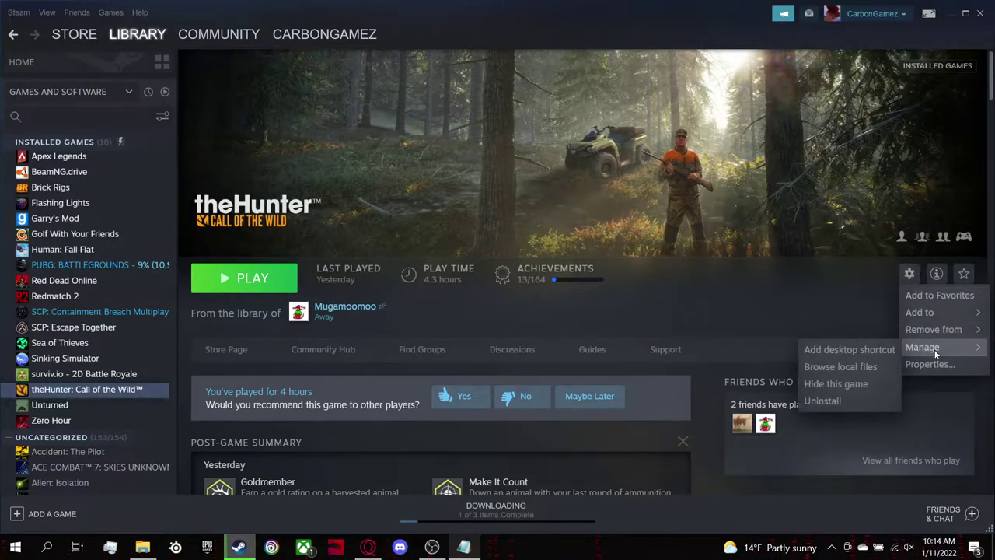
pyautogui.click(864, 365)
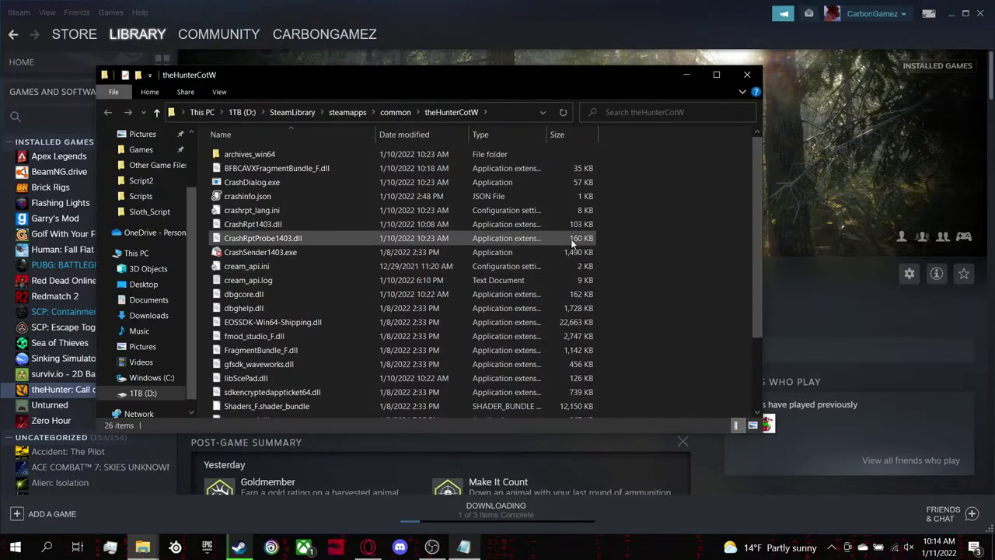
pyautogui.scroll(-3, 480, 304)
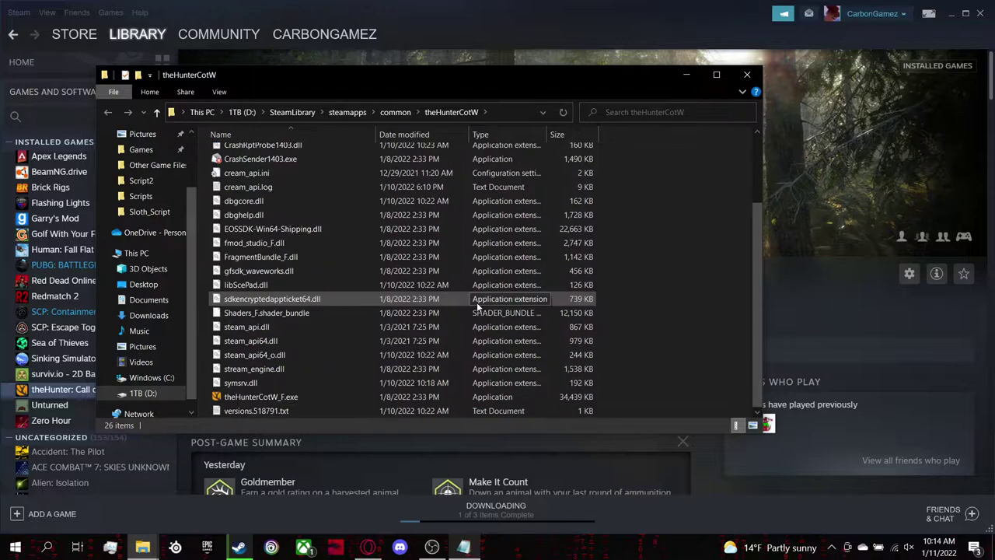
pyautogui.click(290, 356)
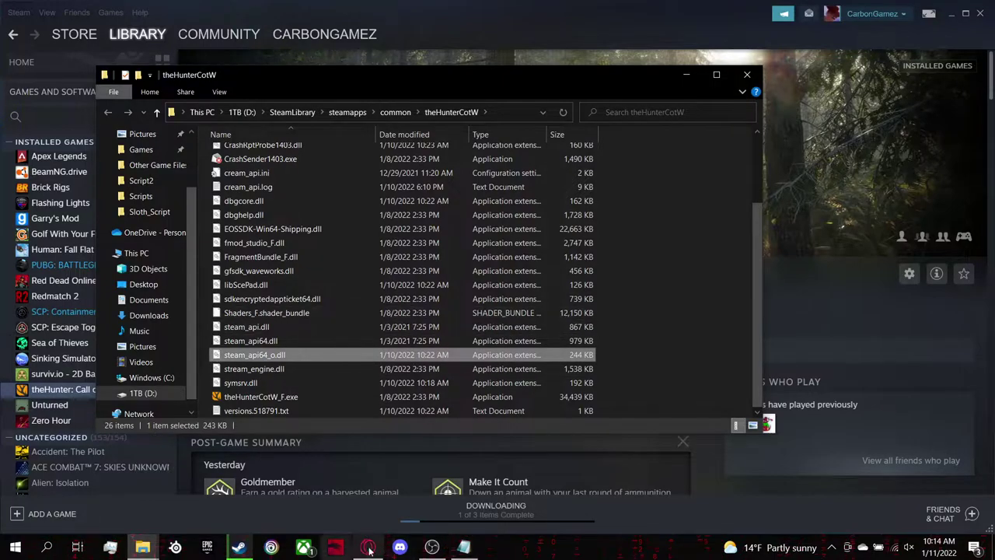
# Switch to Notepad and write "so what it should look like is this" in the empty note.
pyautogui.click(467, 547)
pyautogui.write('s')
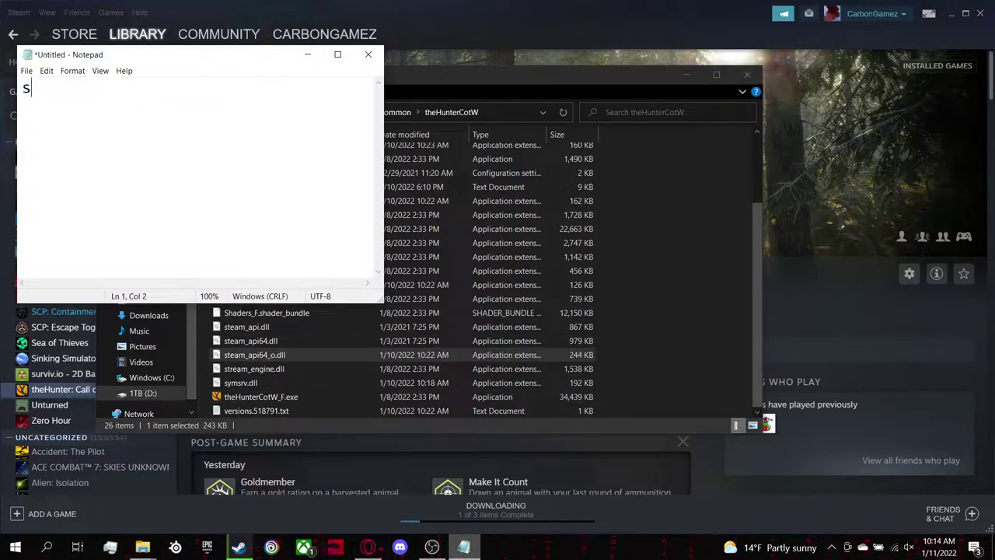
pyautogui.write('o what it should look like is th')
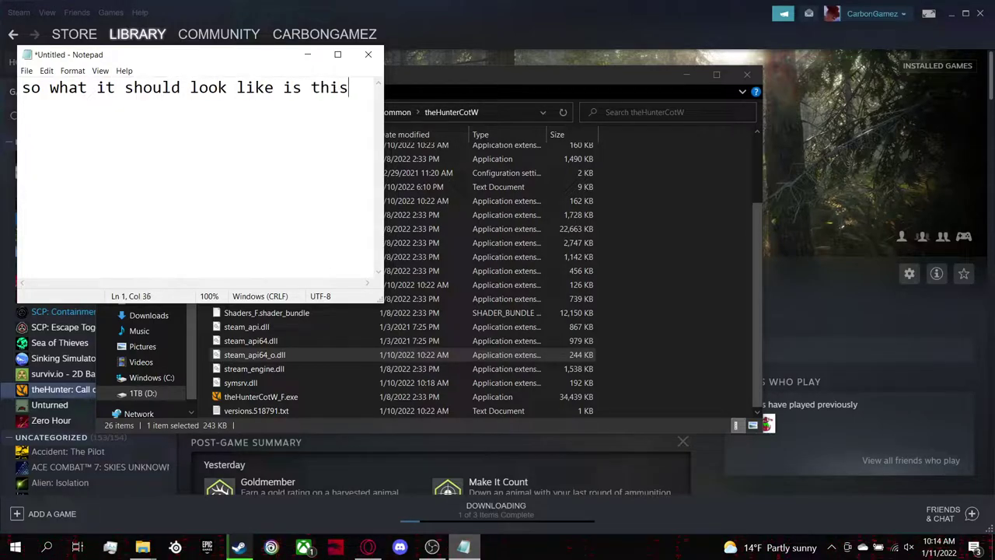
pyautogui.write('is')
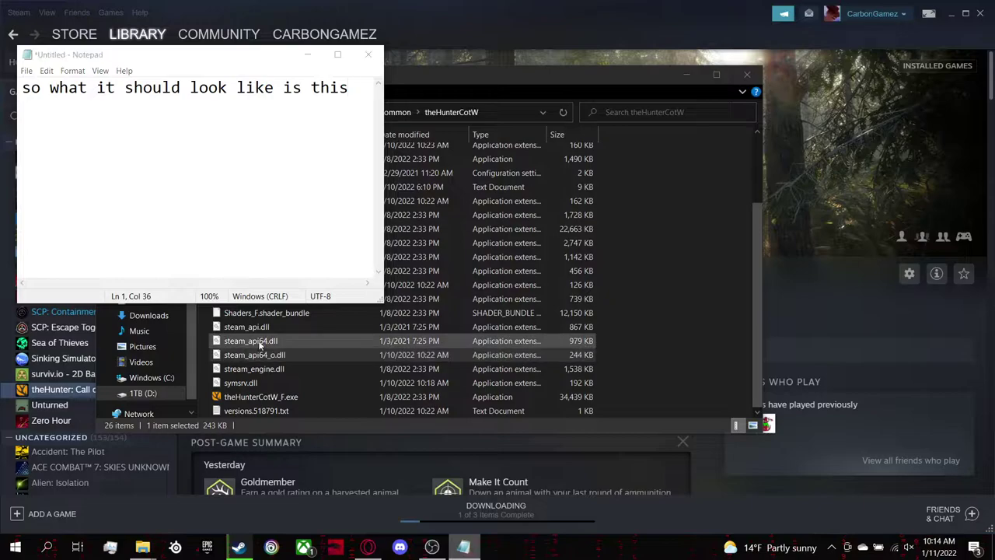
# Delete steam_api64.dll from the theHunterCotW folder and rename steam_api64_o.dll to steam_api64.dll.
pyautogui.click(249, 342)
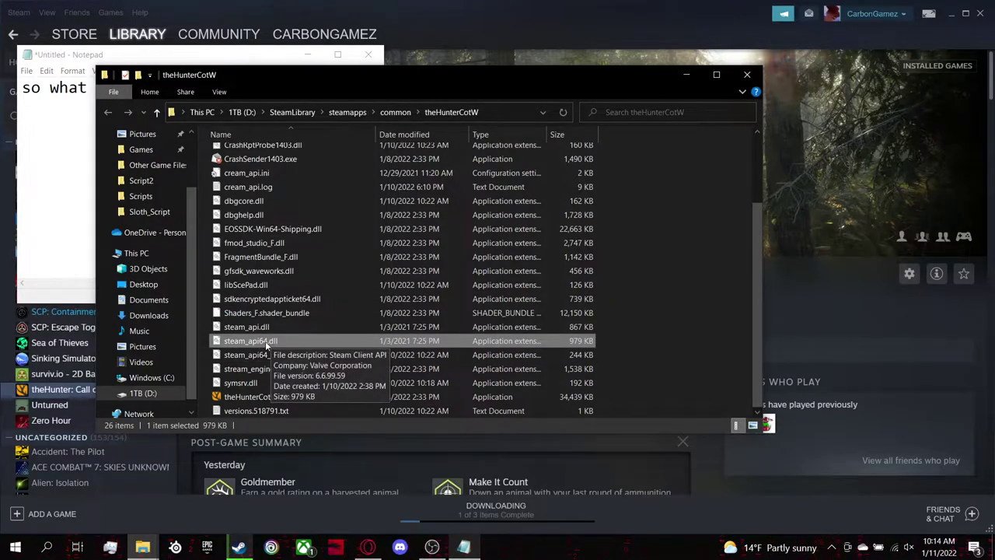
pyautogui.press('Delete')
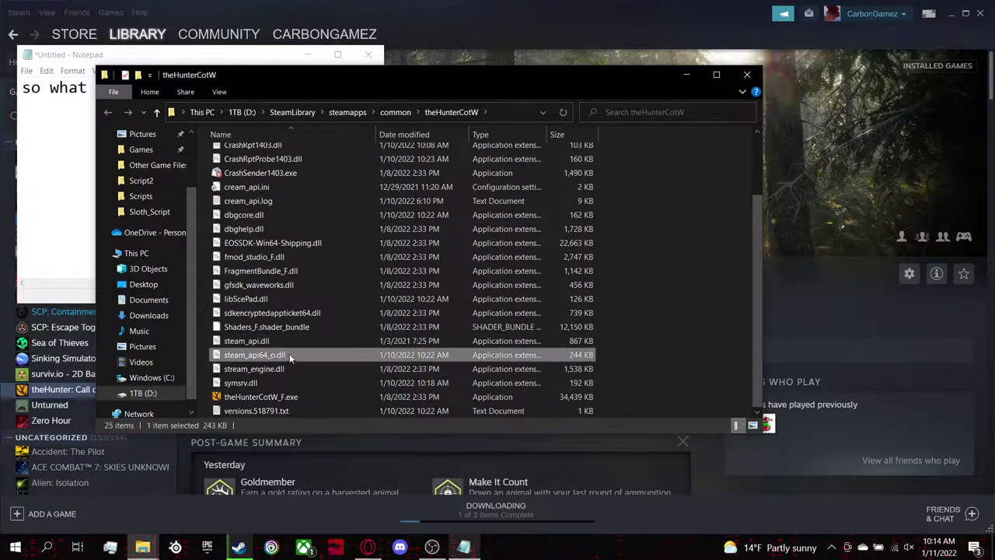
pyautogui.rightClick(287, 355)
pyautogui.click(146, 322)
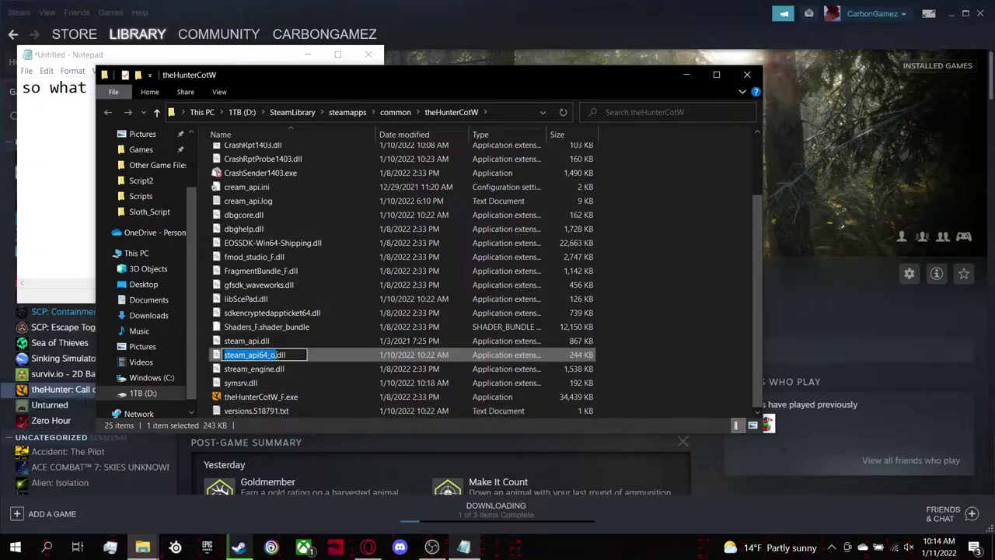
pyautogui.press('BackSpace')
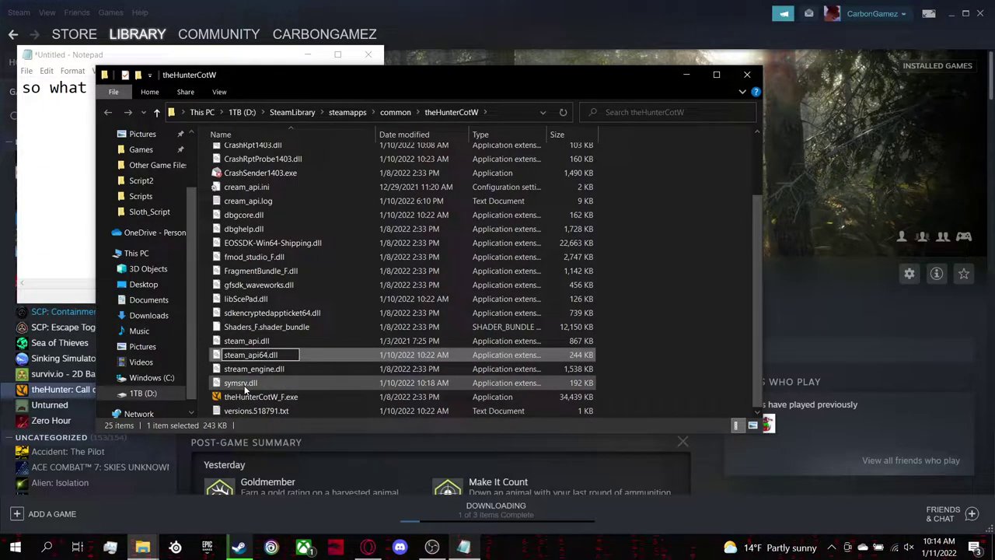
pyautogui.click(727, 302)
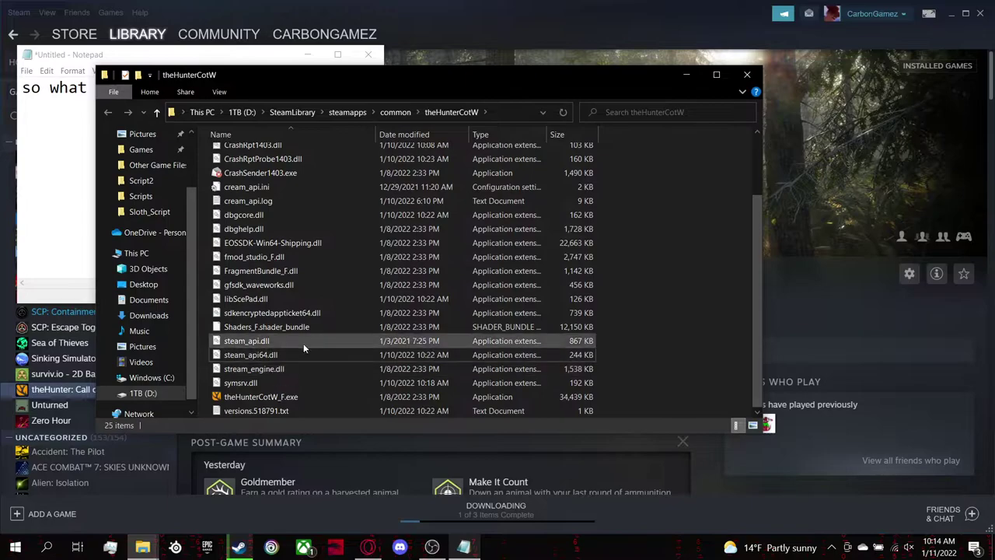
# Delete cream_api.log and cream_api.ini from the theHunterCotW folder.
pyautogui.scroll(2, 310, 334)
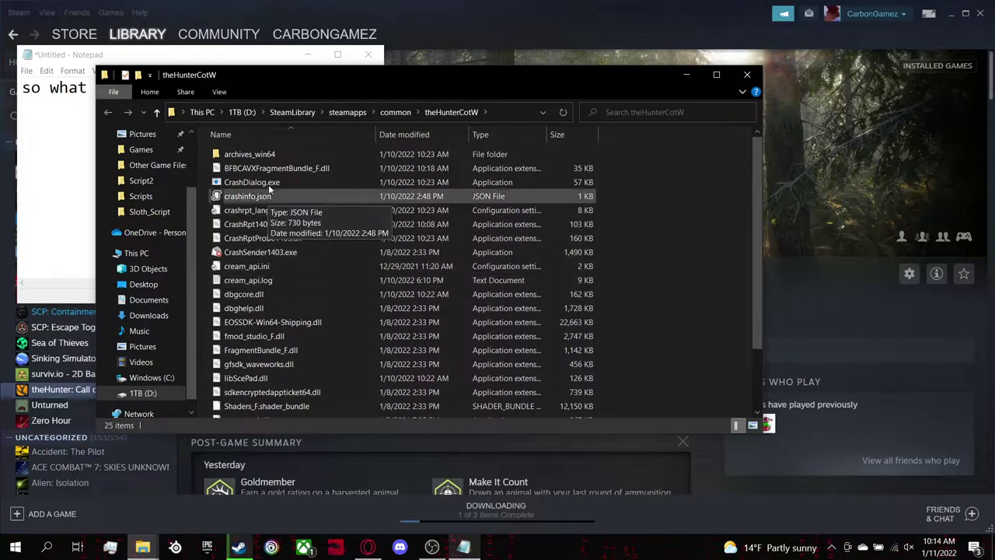
pyautogui.click(273, 282)
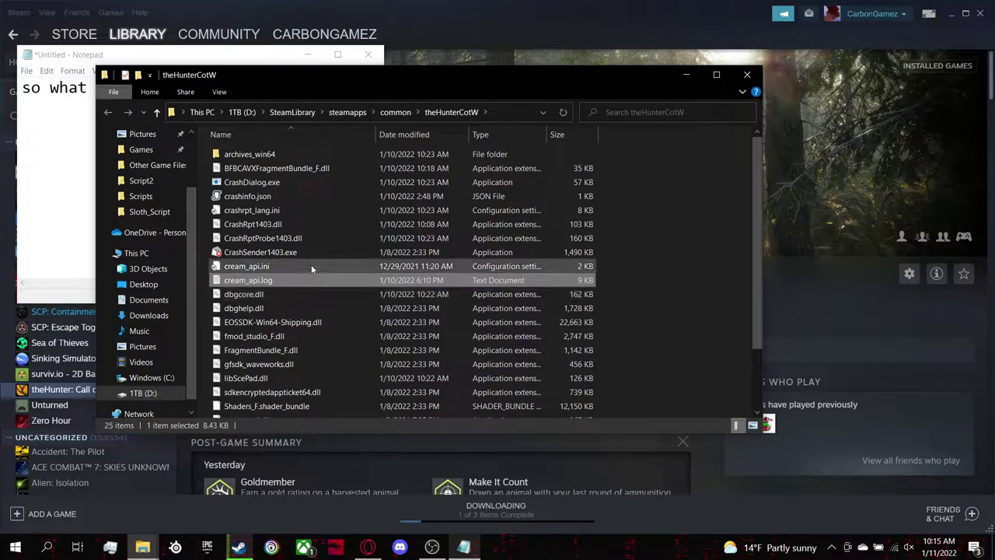
pyautogui.press('Delete')
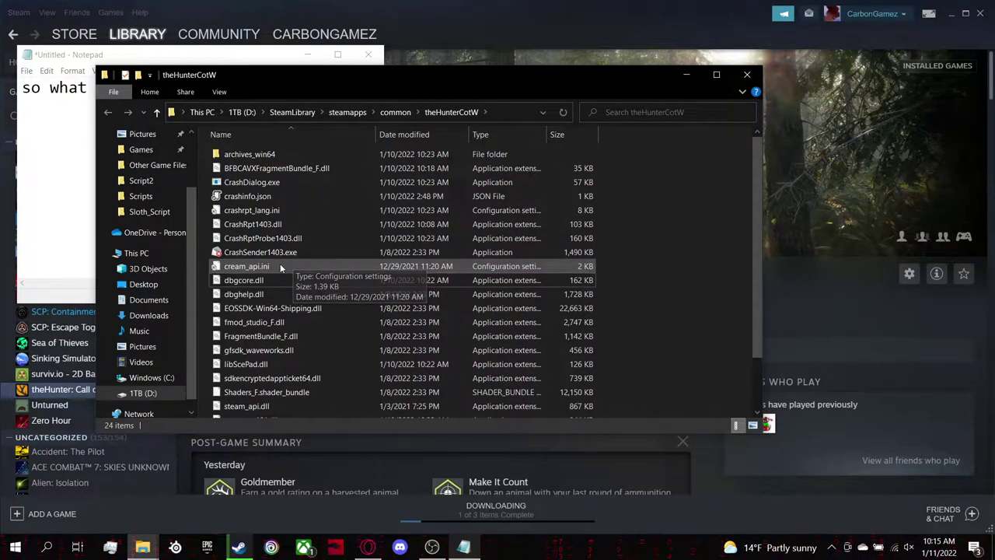
pyautogui.click(276, 266)
pyautogui.press('Delete')
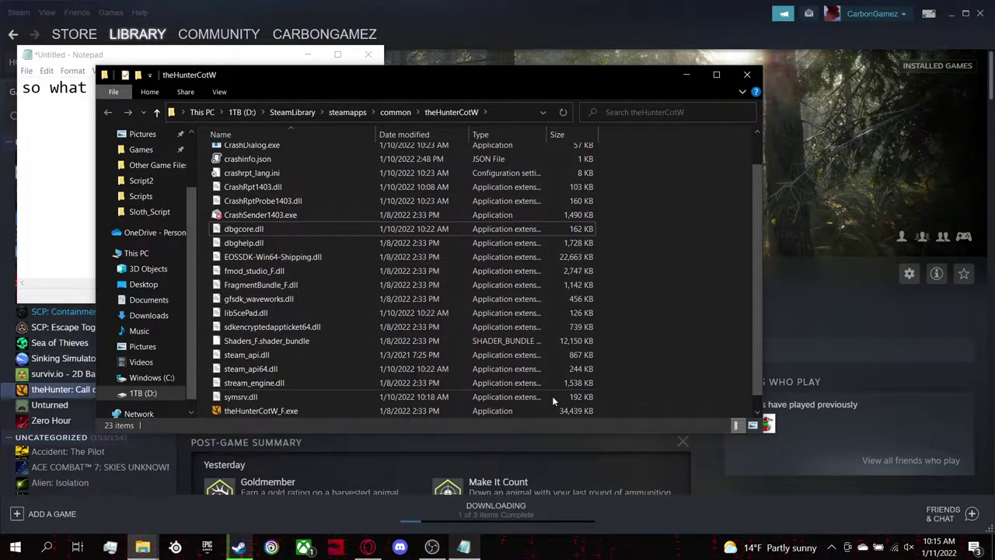
# Check the replacement files in New folder, then delete steam_api.dll from the theHunterCotW folder.
pyautogui.click(142, 547)
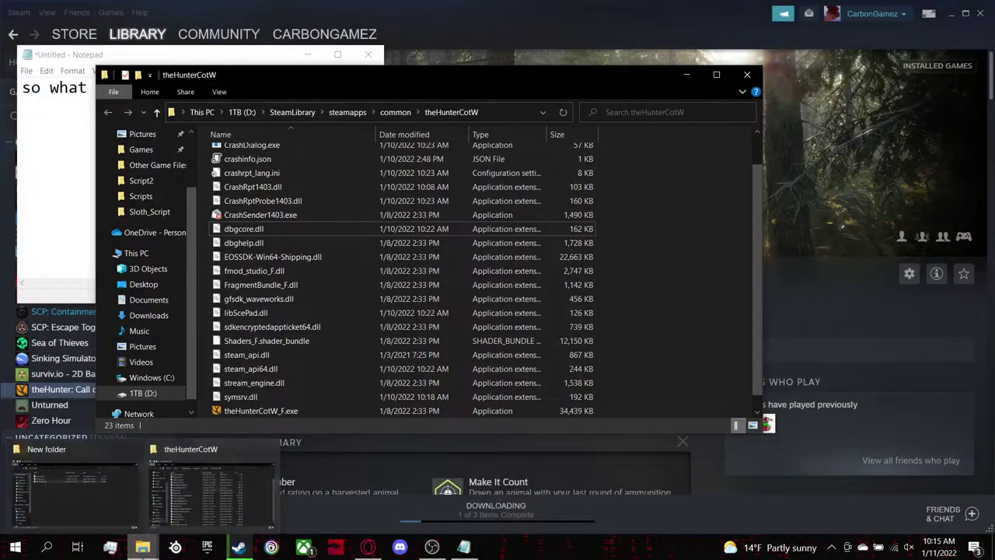
pyautogui.click(110, 490)
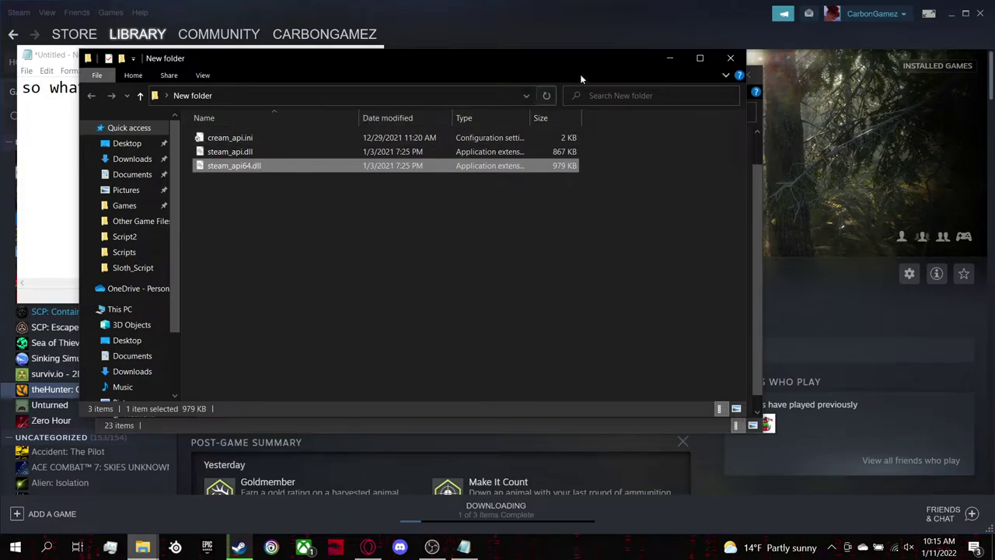
pyautogui.click(668, 57)
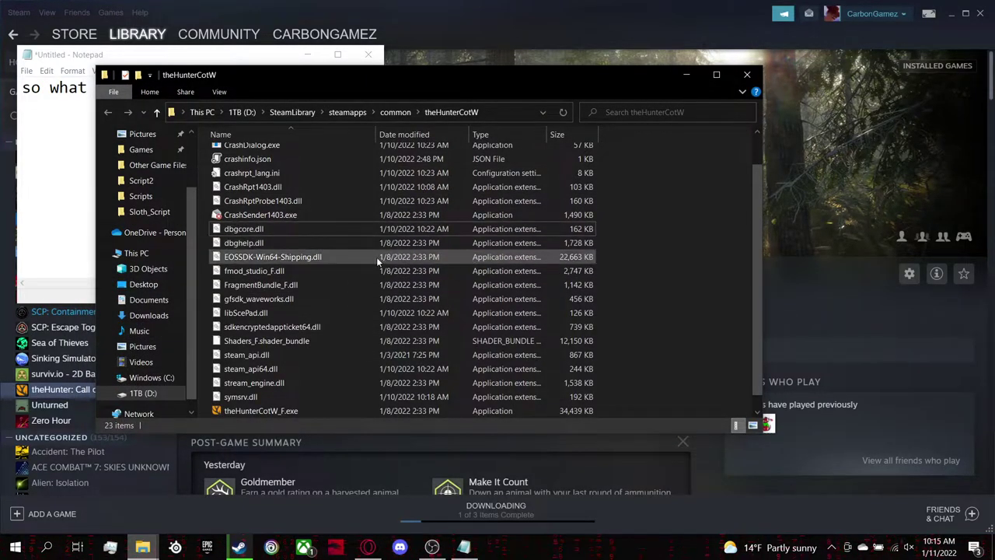
pyautogui.click(252, 356)
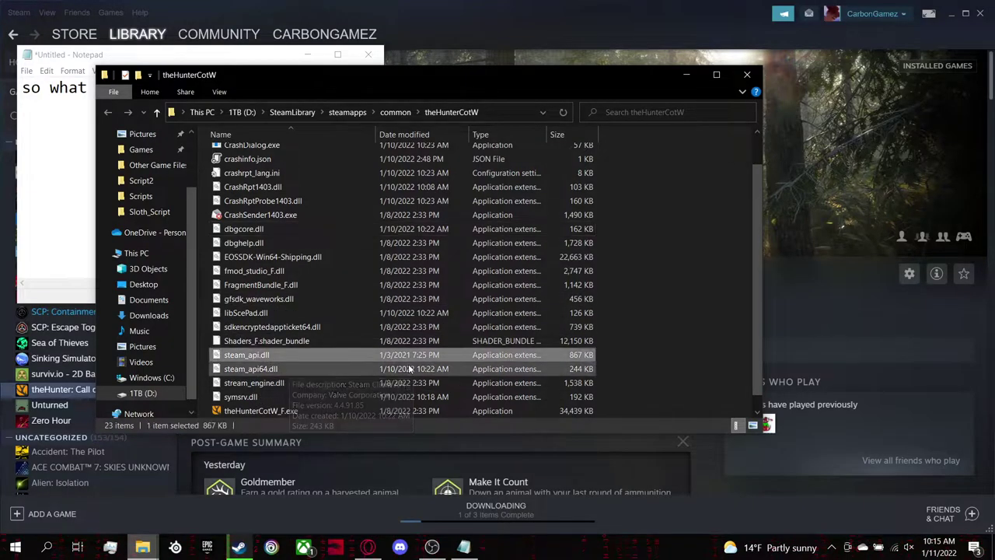
pyautogui.press('Delete')
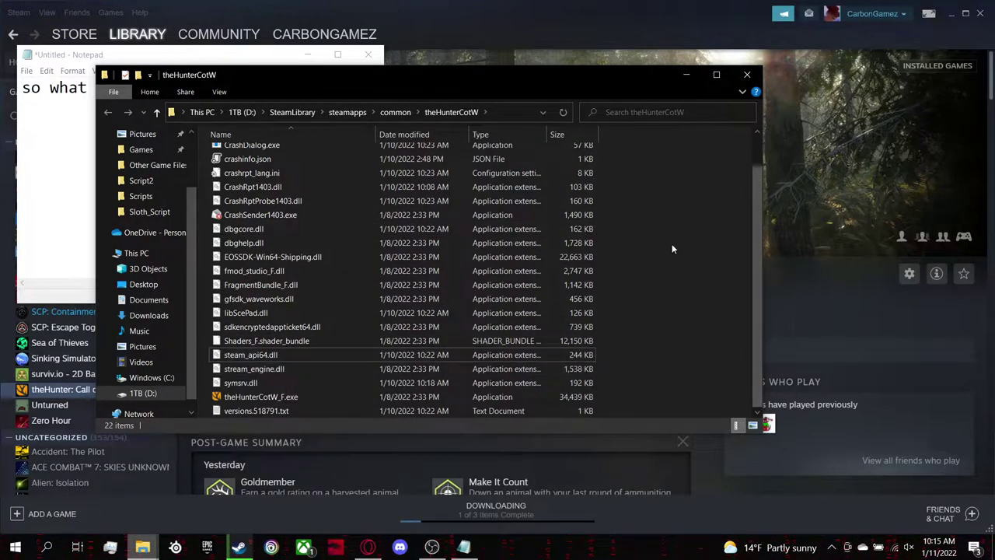
# Replace the Notepad note with "i had to delete stuff because i forgot to reset it but now", ending in "edit or rename the steam_api64.dll to".
pyautogui.click(463, 546)
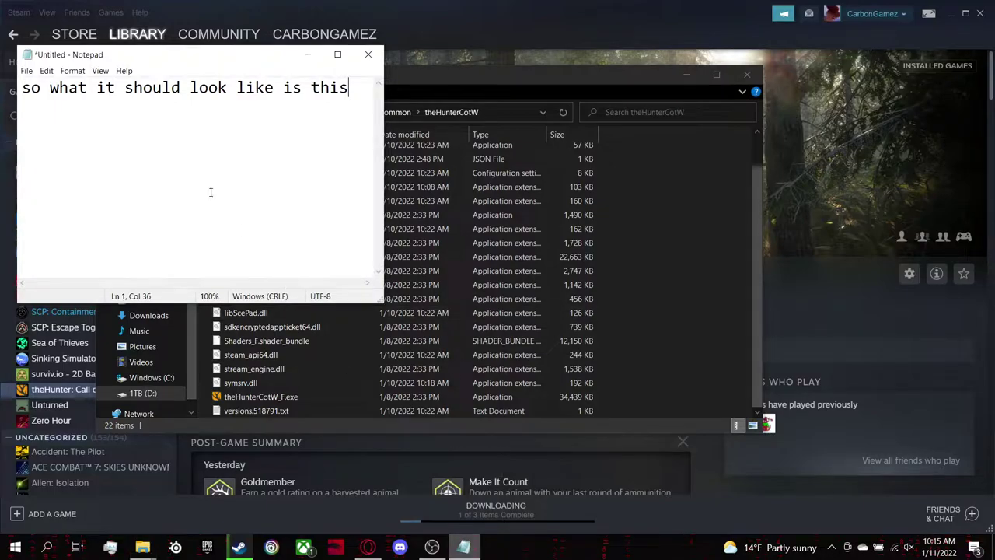
pyautogui.doubleClick(307, 177)
pyautogui.hotkey('ctrl', 'a')
pyautogui.press('BackSpace')
pyautogui.write('i had to delete stuff be')
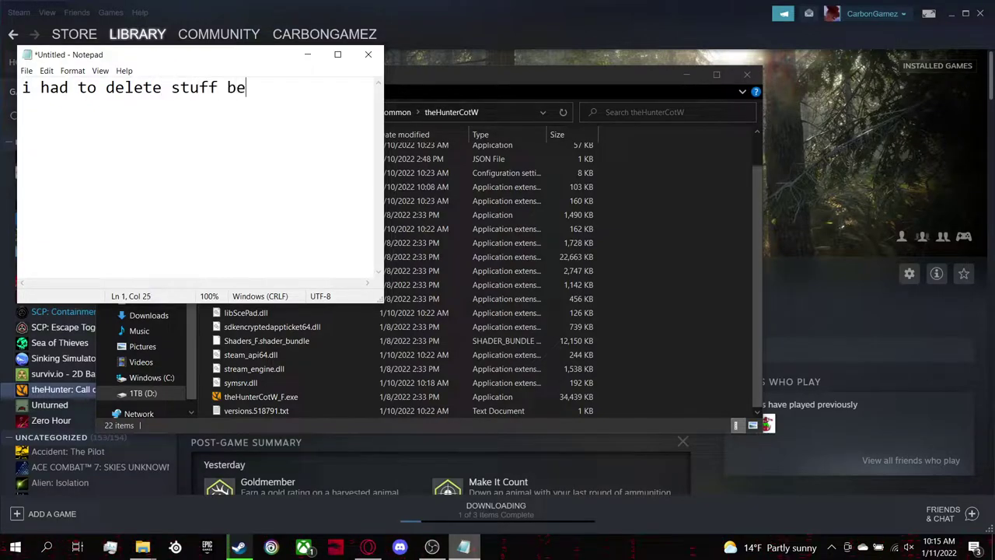
pyautogui.write('cause i fo')
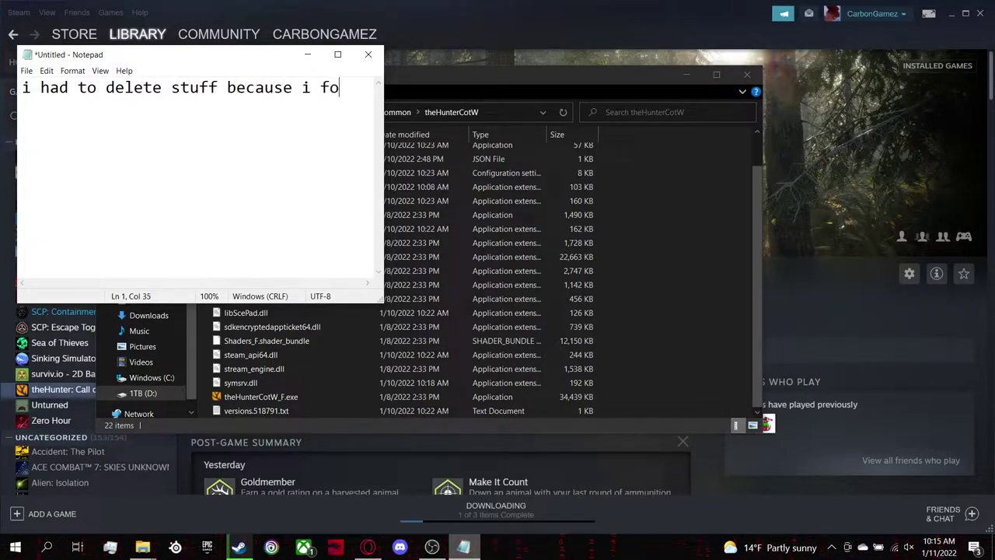
pyautogui.write('rgot to res')
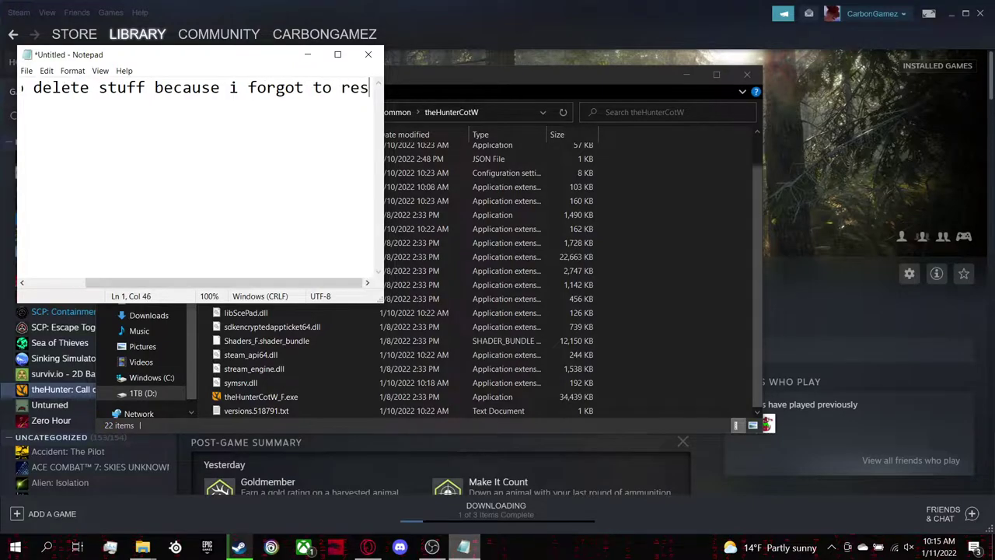
pyautogui.write('et it but ')
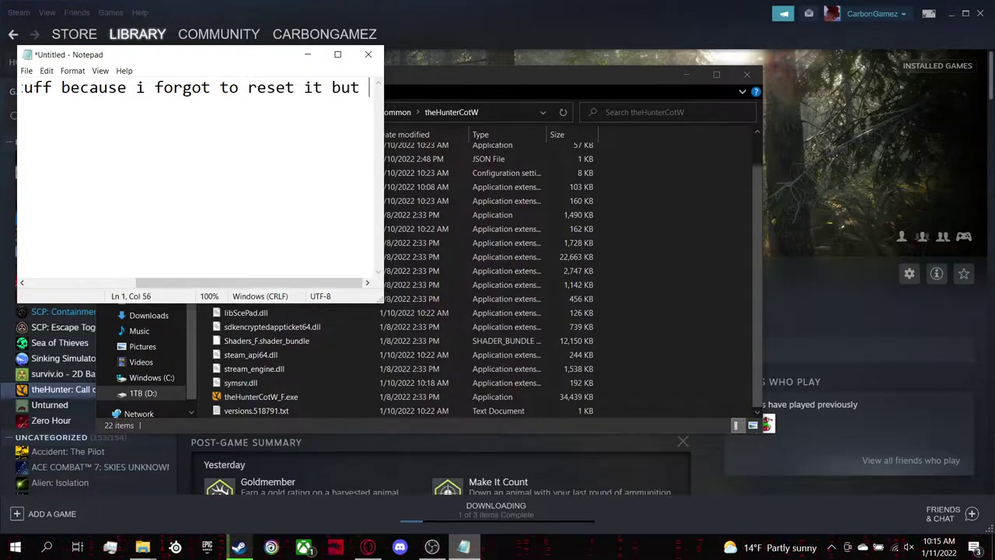
pyautogui.write('now what you wha')
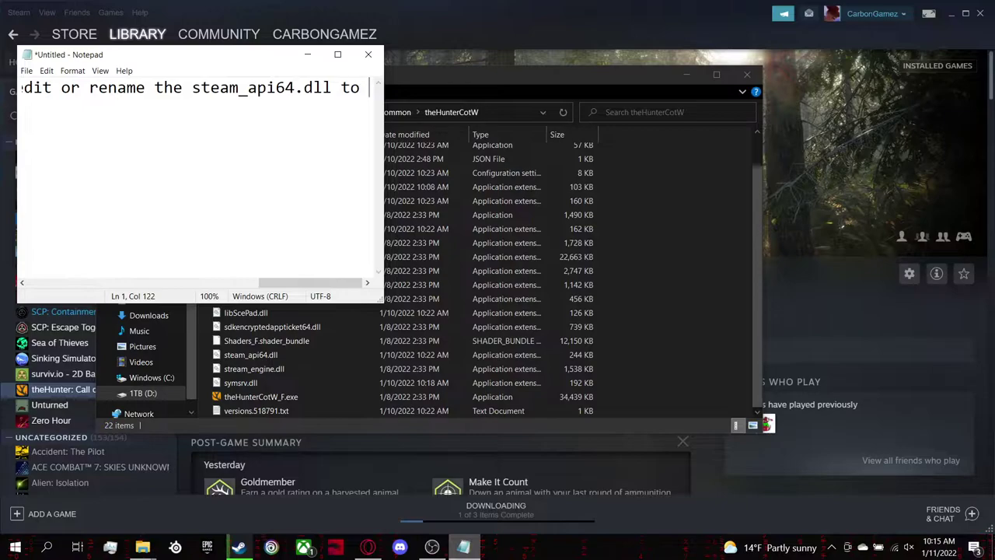
# Continue the note with "steam_api64_o a lower case o not 0 so it should be steam_api64_o.dll" and highlight the final file name.
pyautogui.write('team_api')
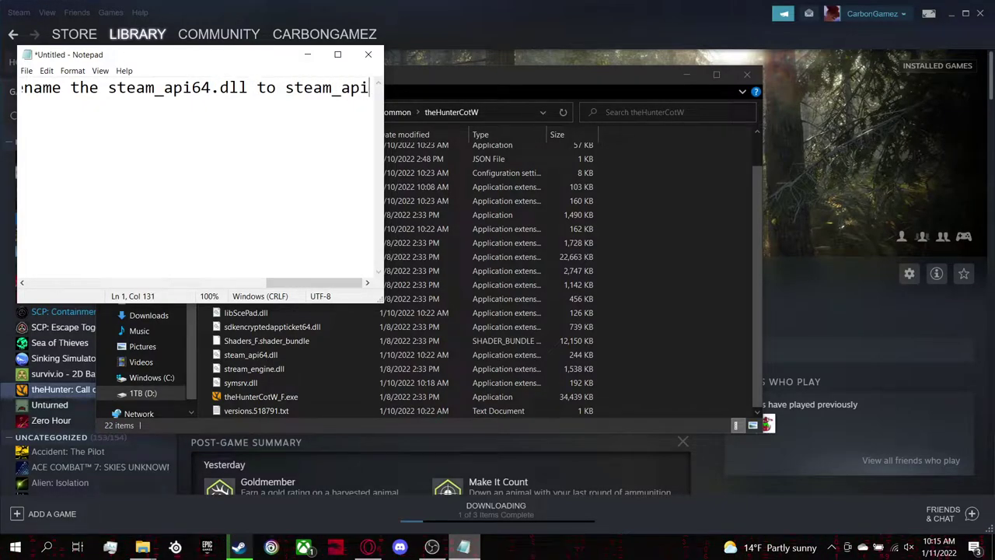
pyautogui.write('64_o a lower')
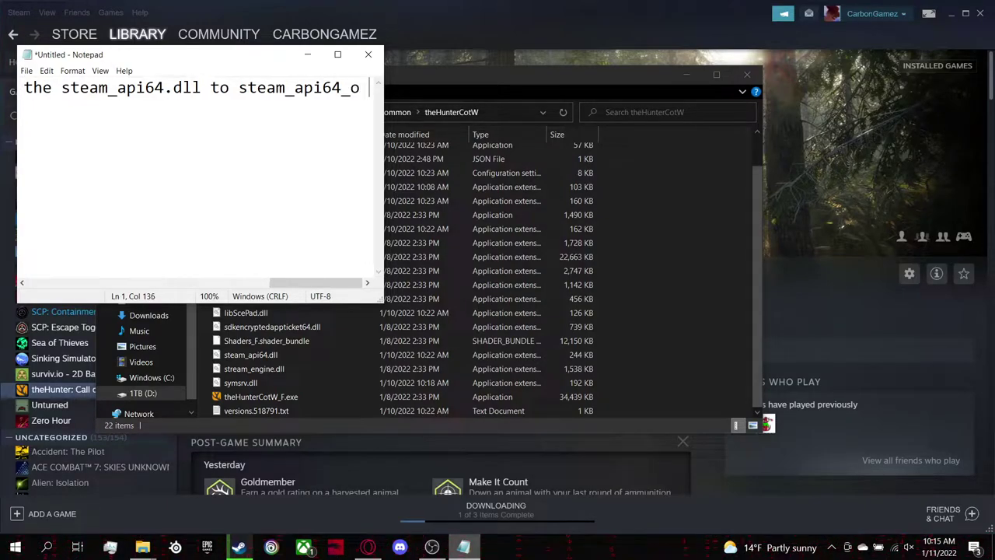
pyautogui.write(' c')
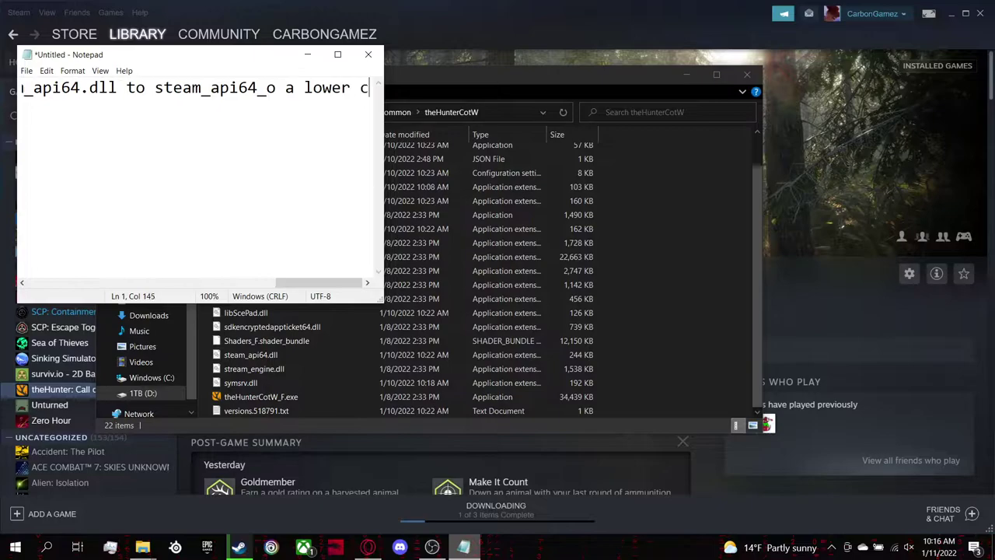
pyautogui.write('ase o nit')
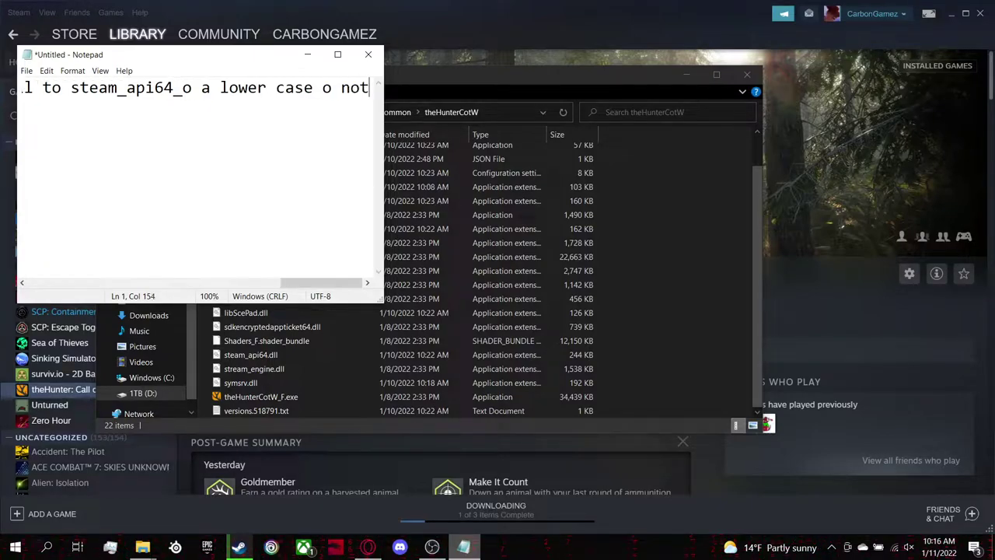
pyautogui.write(' 0')
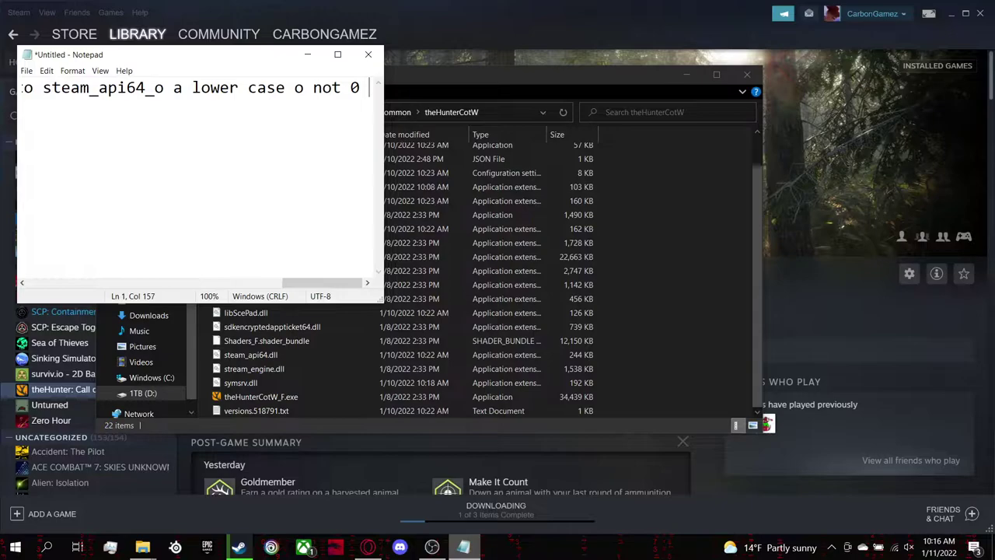
pyautogui.write(' so ')
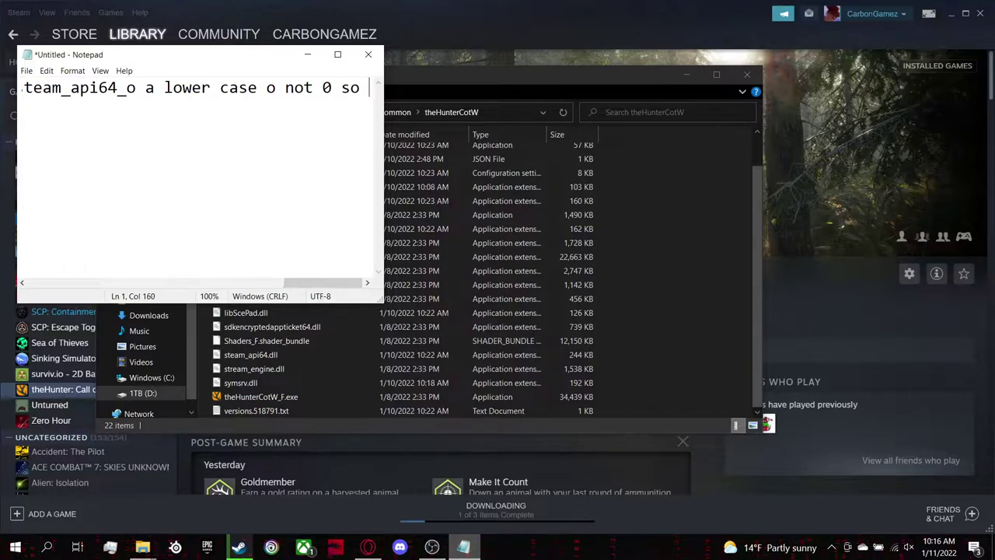
pyautogui.write('it shou')
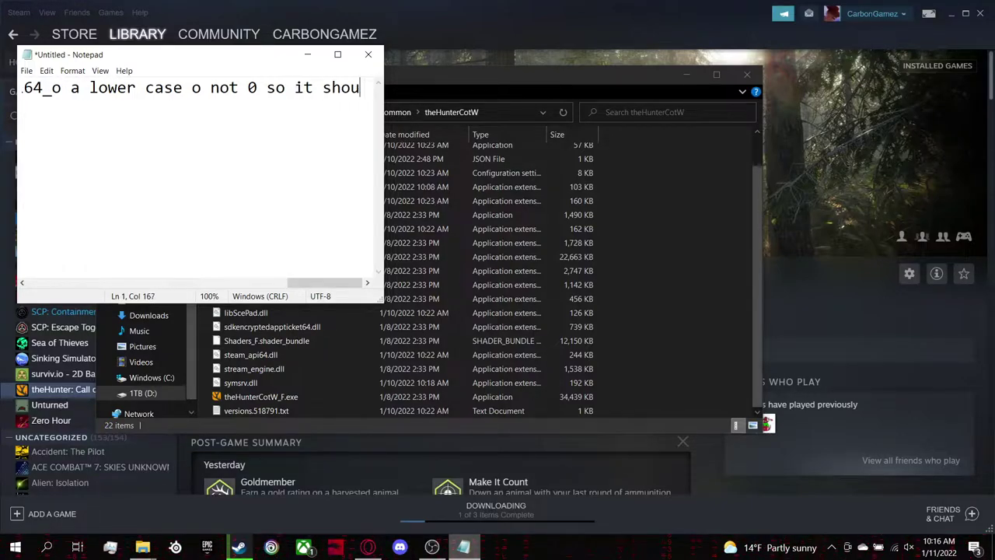
pyautogui.write('ld be steam_api')
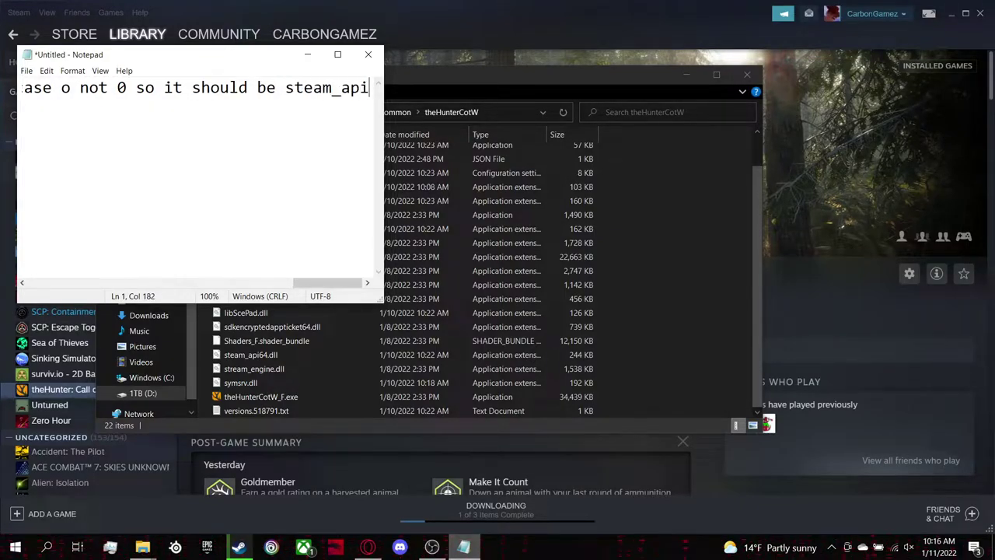
pyautogui.write('64_')
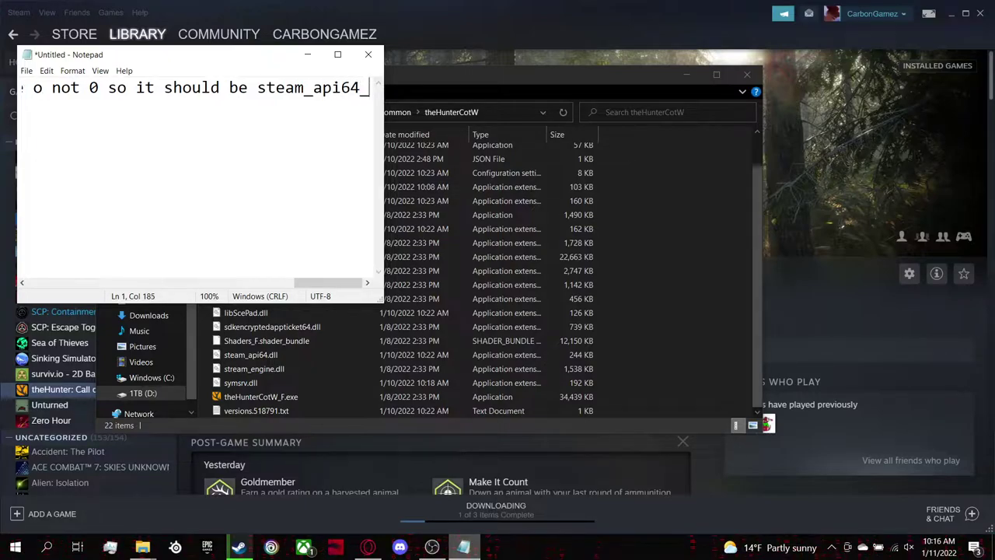
pyautogui.write('o.dll')
pyautogui.moveTo(212, 88); pyautogui.dragTo(383, 100)
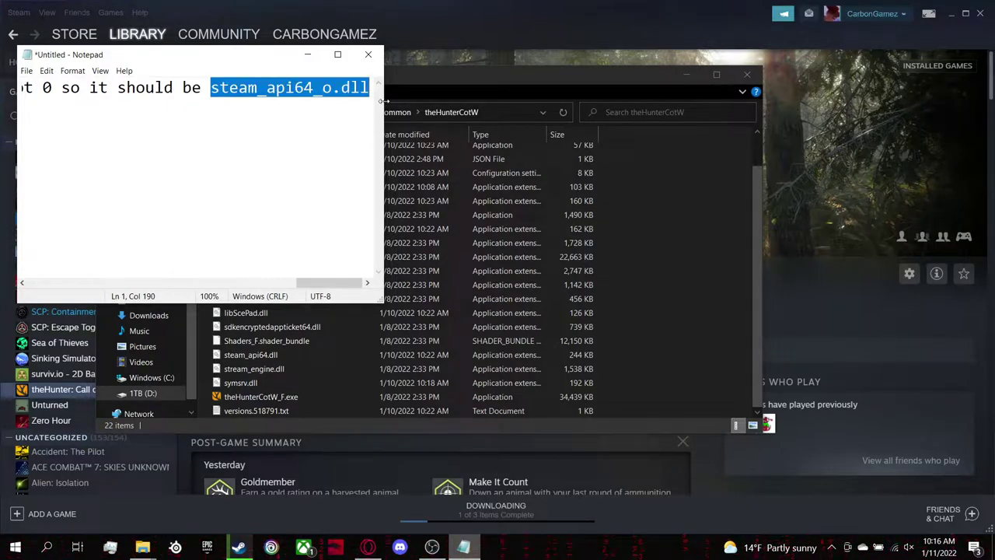
pyautogui.click(432, 546)
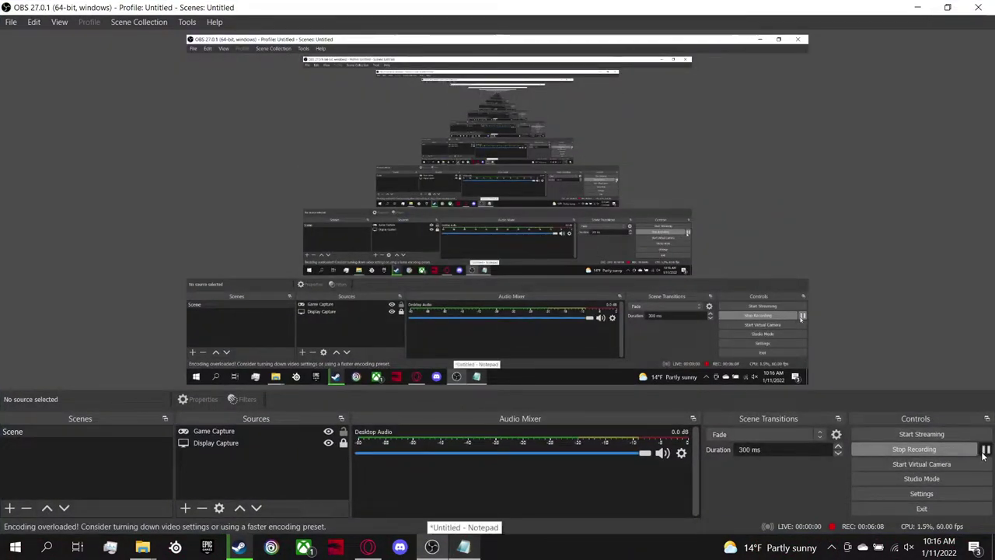
pyautogui.click(463, 547)
# Switch to Steam, pause the PUBG: BATTLEGROUNDS download, and return to the theHunter: Call of the Wild library page.
pyautogui.click(237, 546)
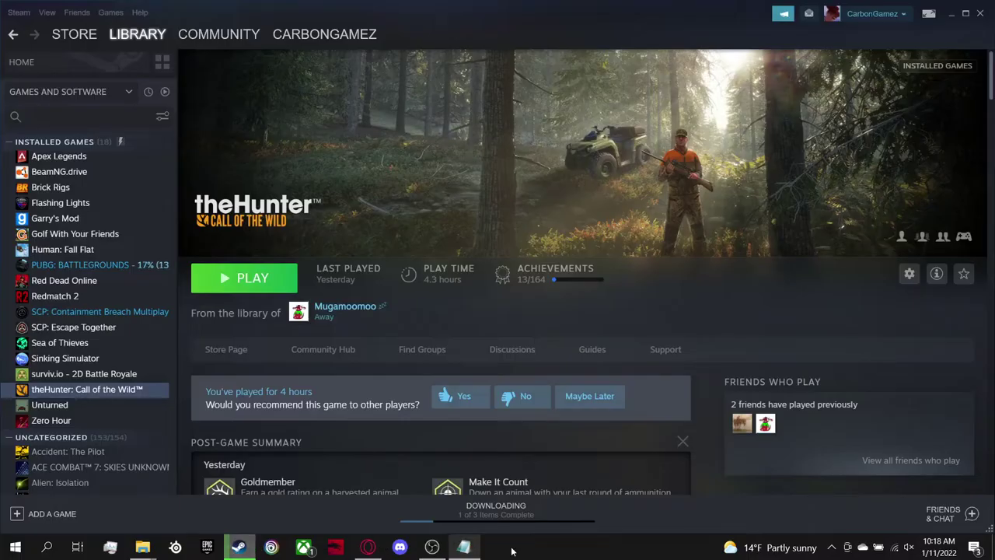
pyautogui.moveTo(143, 546)
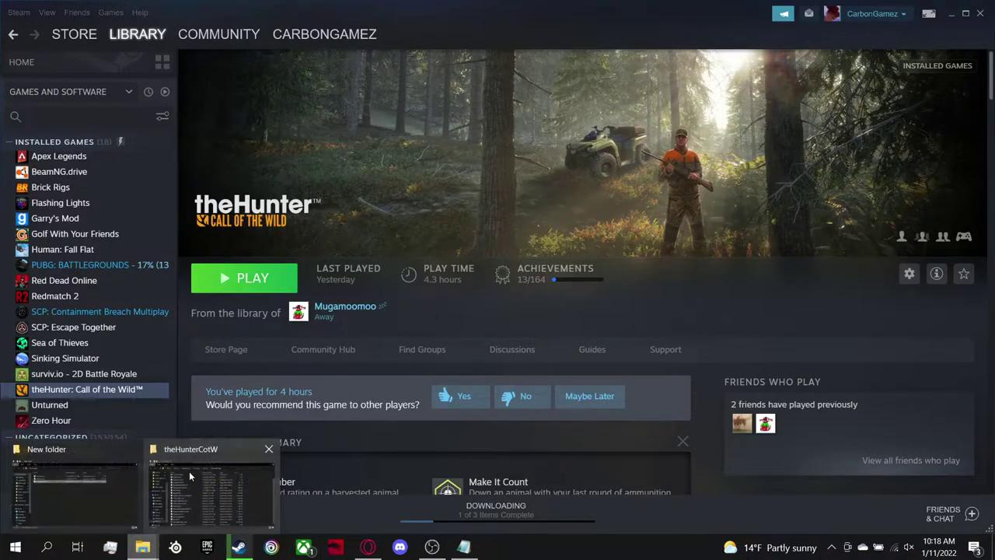
pyautogui.click(213, 498)
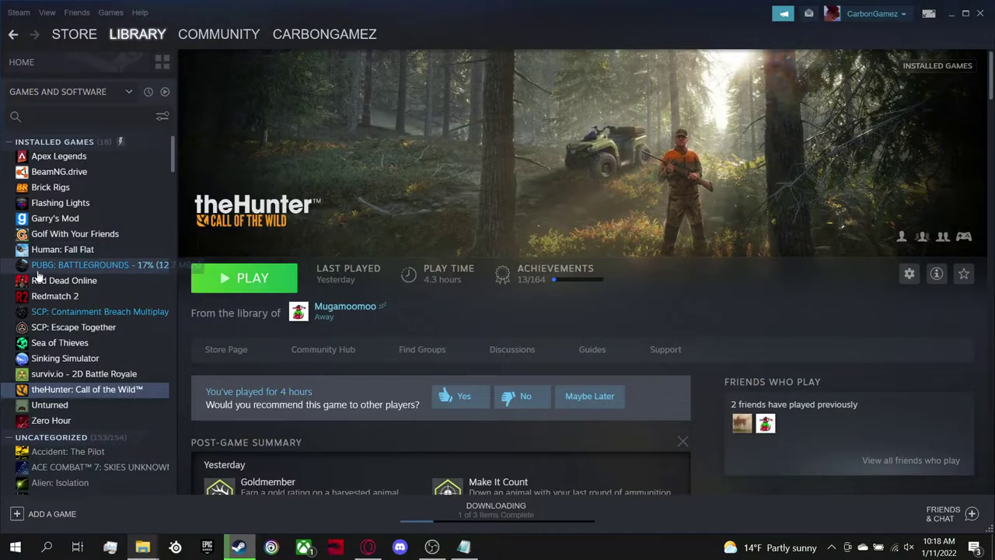
pyautogui.click(37, 267)
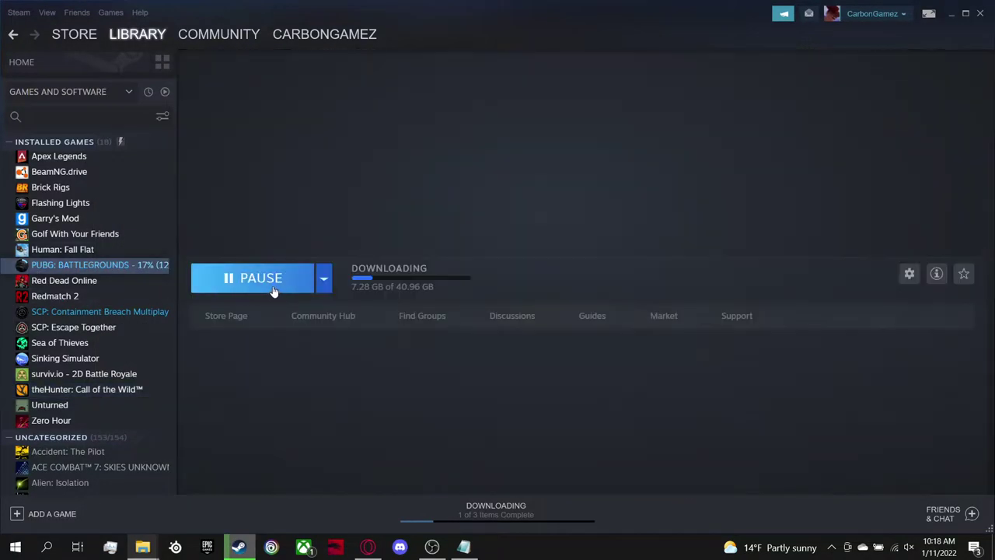
pyautogui.click(268, 289)
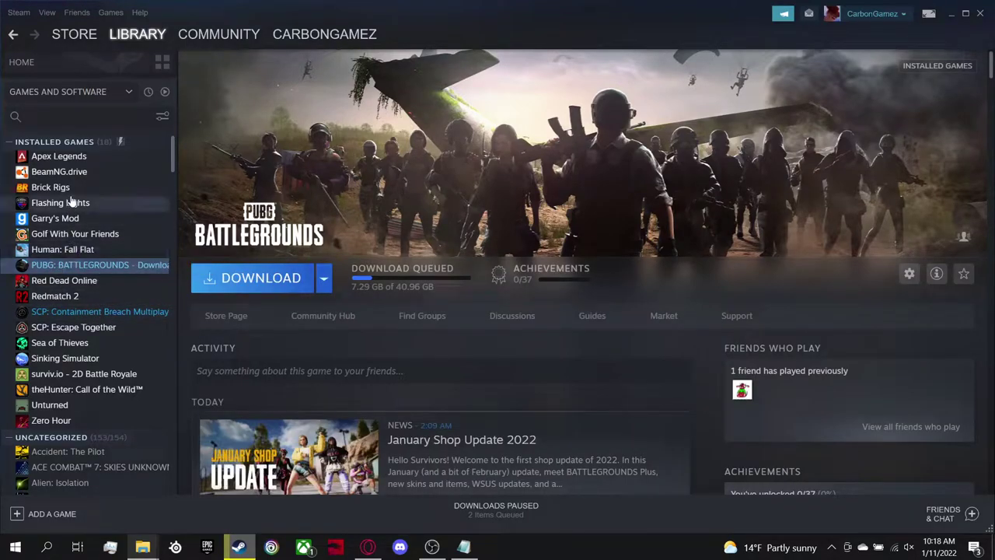
pyautogui.click(70, 395)
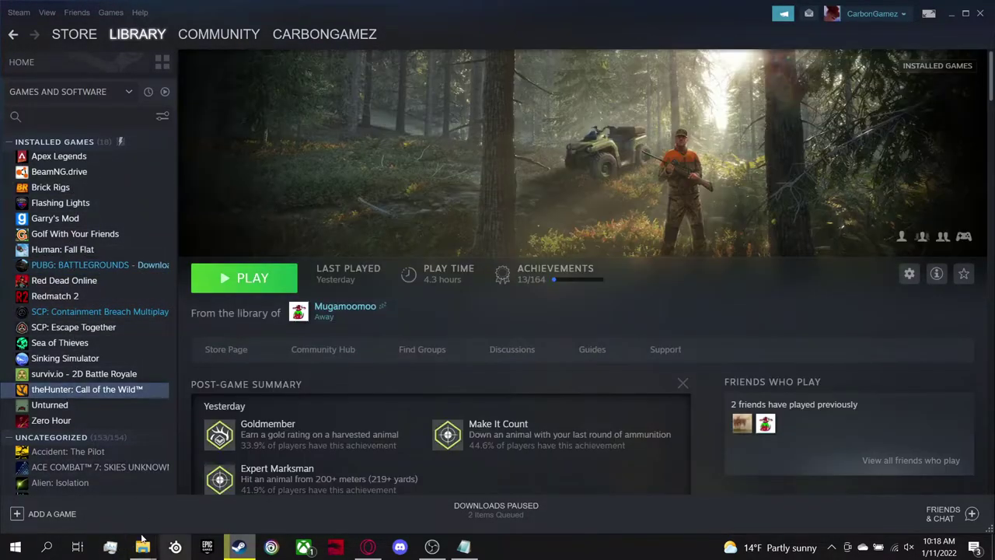
# Bring the theHunterCotW and New folder windows up over Steam.
pyautogui.moveTo(143, 546)
pyautogui.click(203, 503)
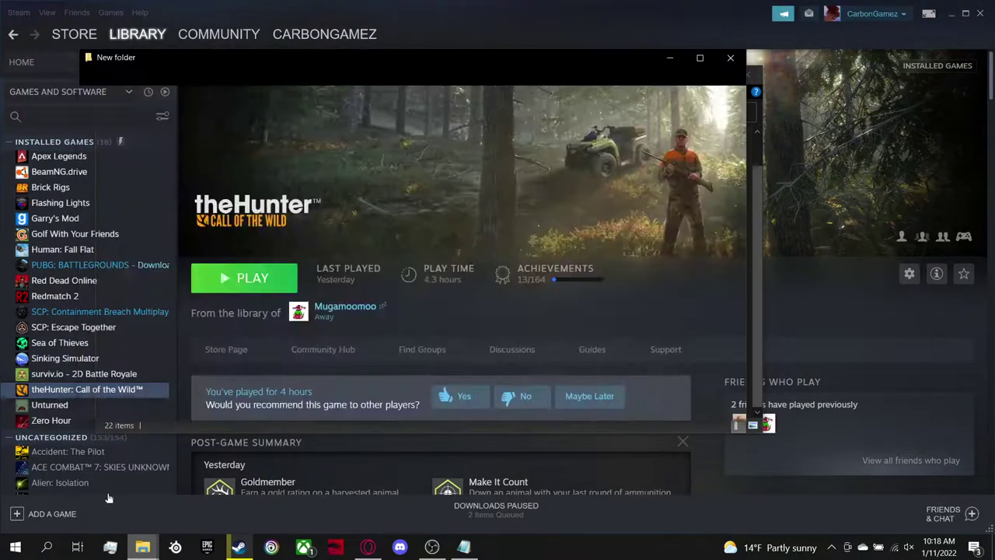
pyautogui.click(75, 504)
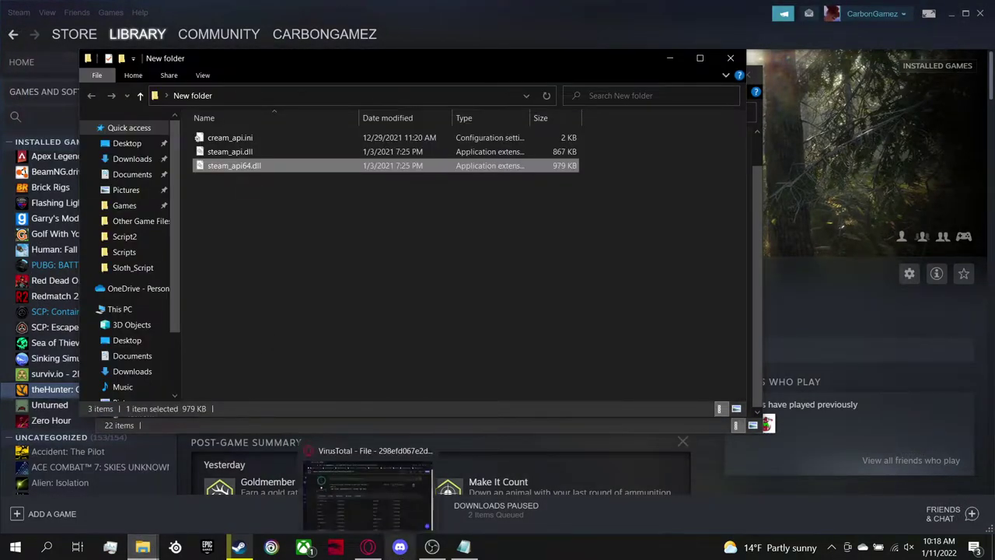
# Replace the Notepad note with "do what i do with renameing".
pyautogui.click(463, 546)
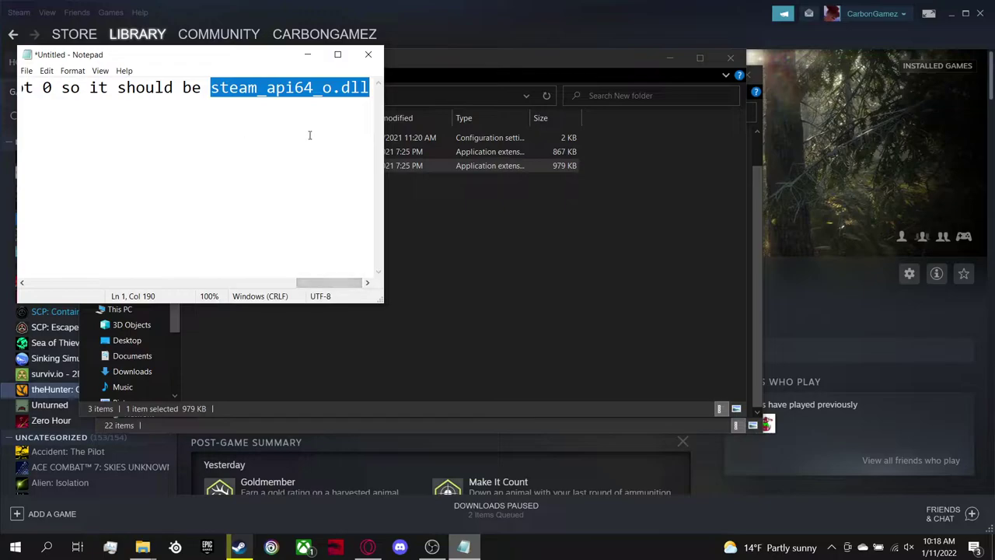
pyautogui.press('BackSpace')
pyautogui.press('BackSpace')
pyautogui.press('BackSpace')
pyautogui.press('BackSpace')
pyautogui.press('BackSpace')
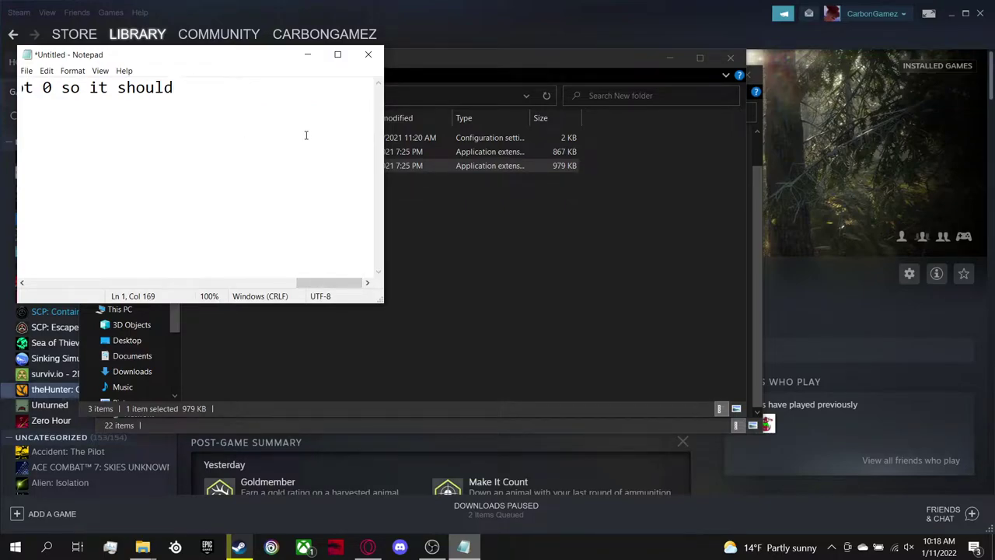
pyautogui.hotkey('ctrl', 'a')
pyautogui.write('do what i do ')
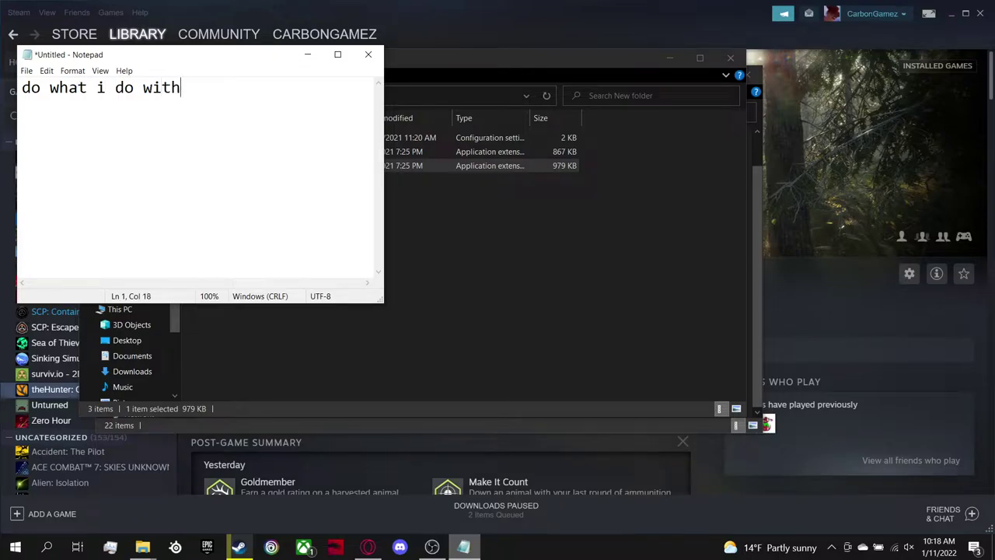
pyautogui.write('with rena')
pyautogui.press('BackSpace')
pyautogui.write('enameing')
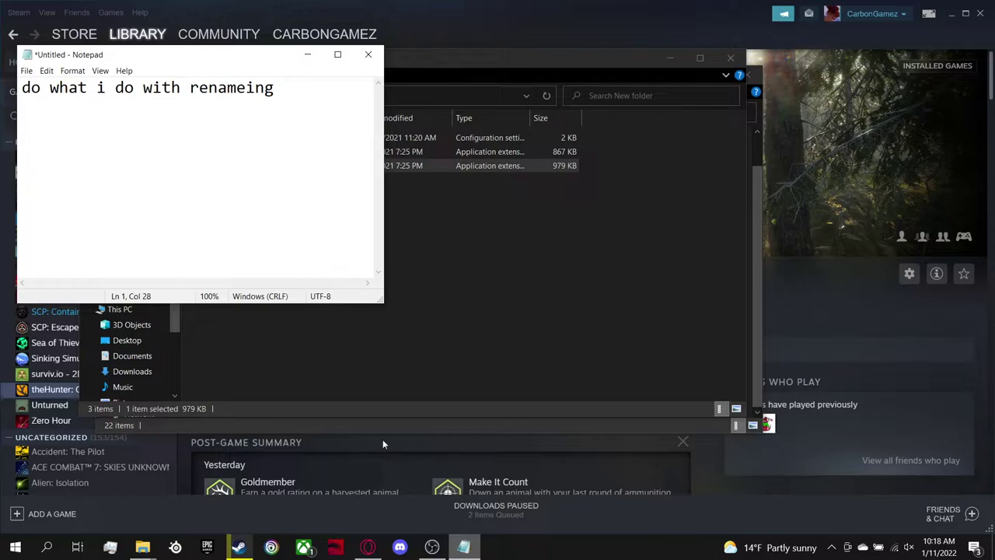
# Rename steam_api64.dll in the theHunterCotW folder to steam_api64_o.dll.
pyautogui.hotkey('alt', 'Tab')
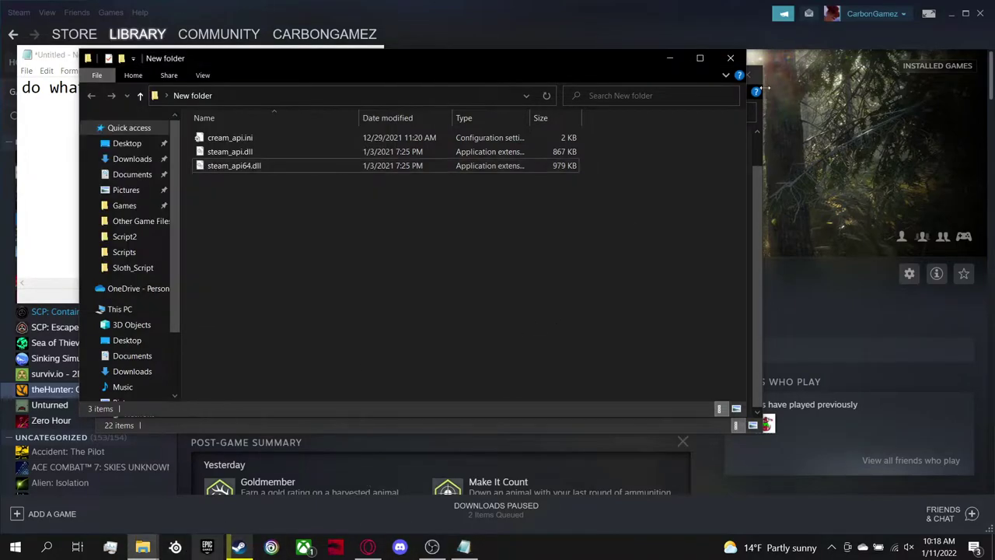
pyautogui.click(757, 159)
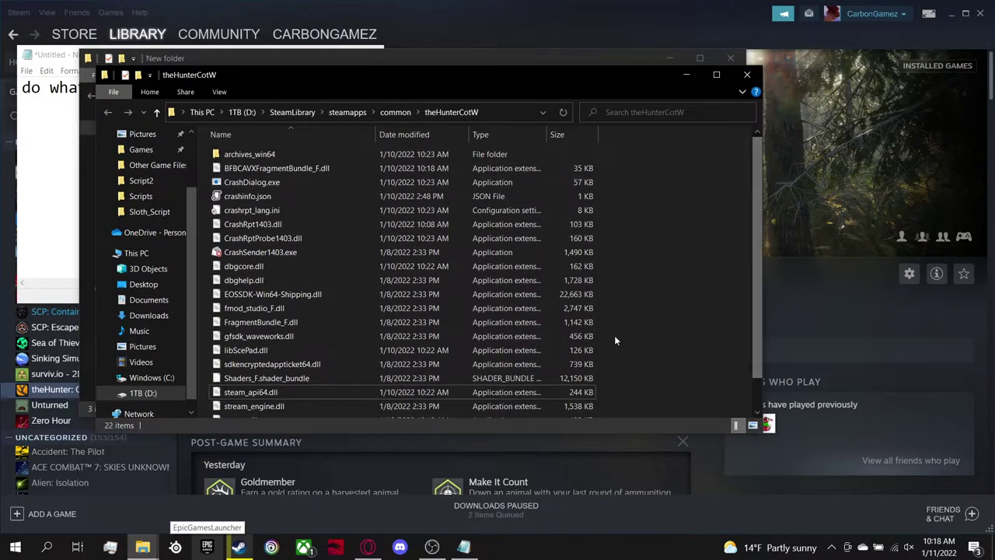
pyautogui.scroll(-1, 540, 290)
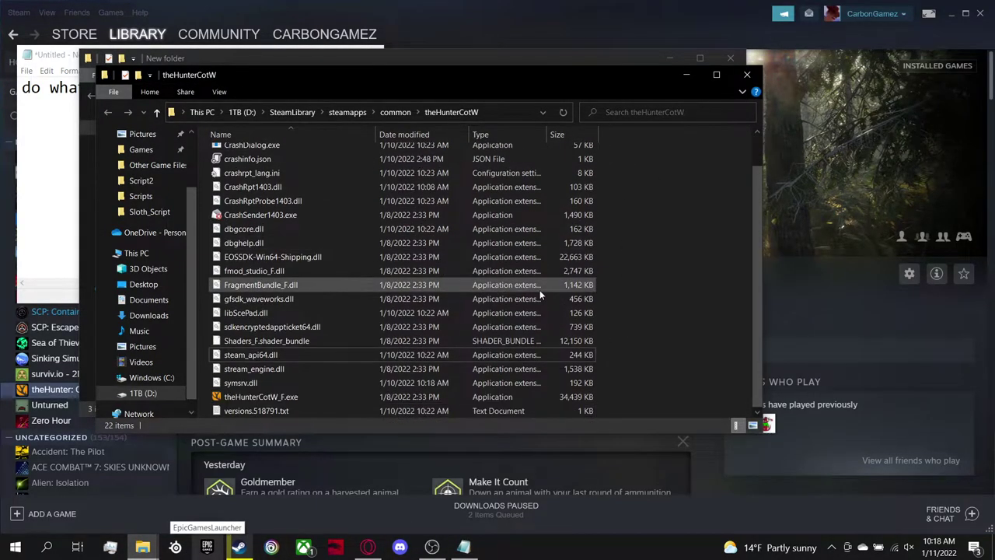
pyautogui.rightClick(274, 356)
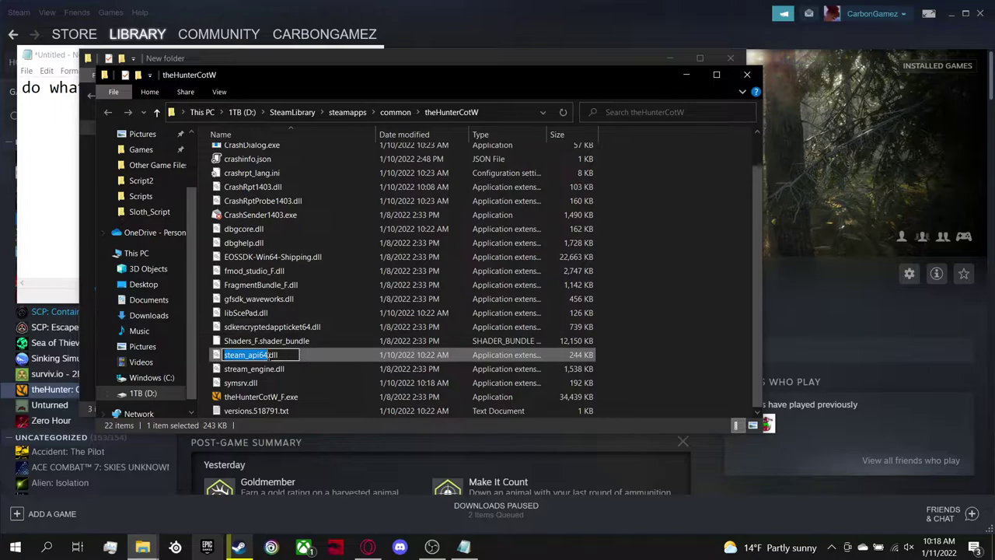
pyautogui.press('Right')
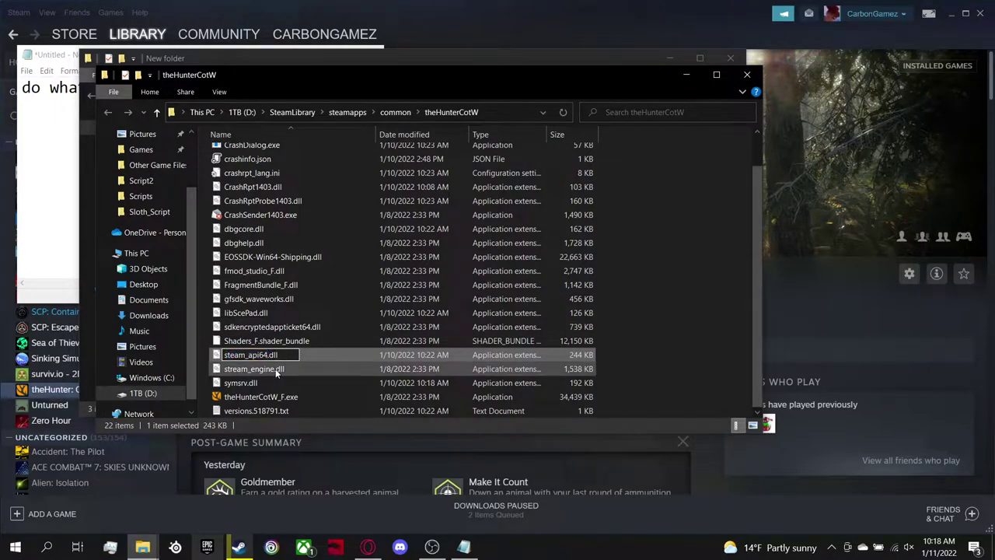
pyautogui.write('_o')
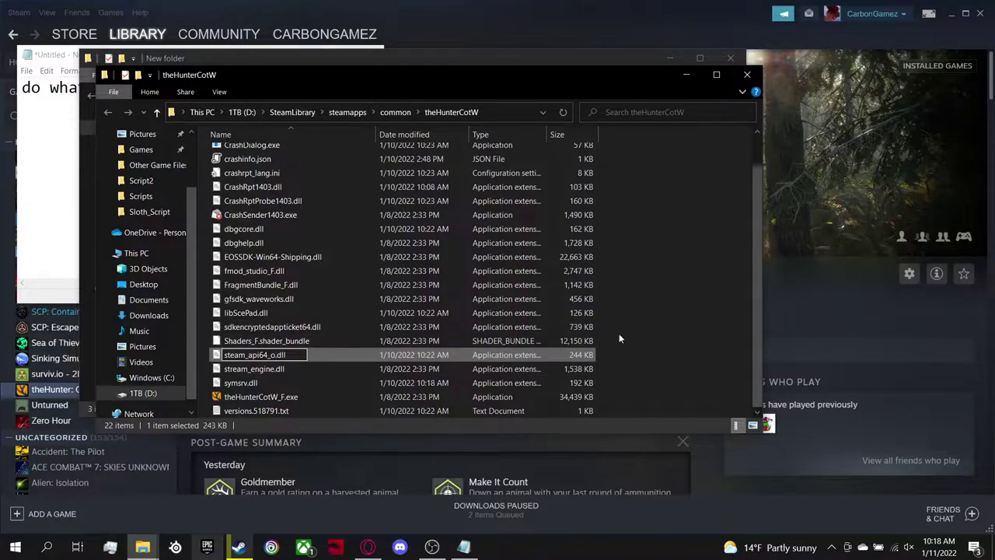
pyautogui.click(656, 331)
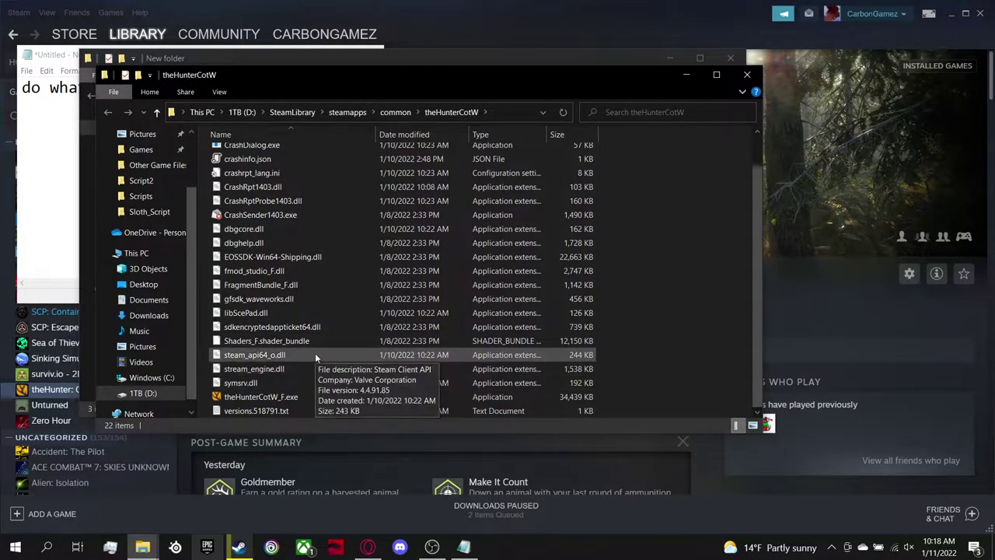
# Replace the Notepad note with "now drag all the files to theHunterCotW", keeping Notepad open.
pyautogui.click(478, 550)
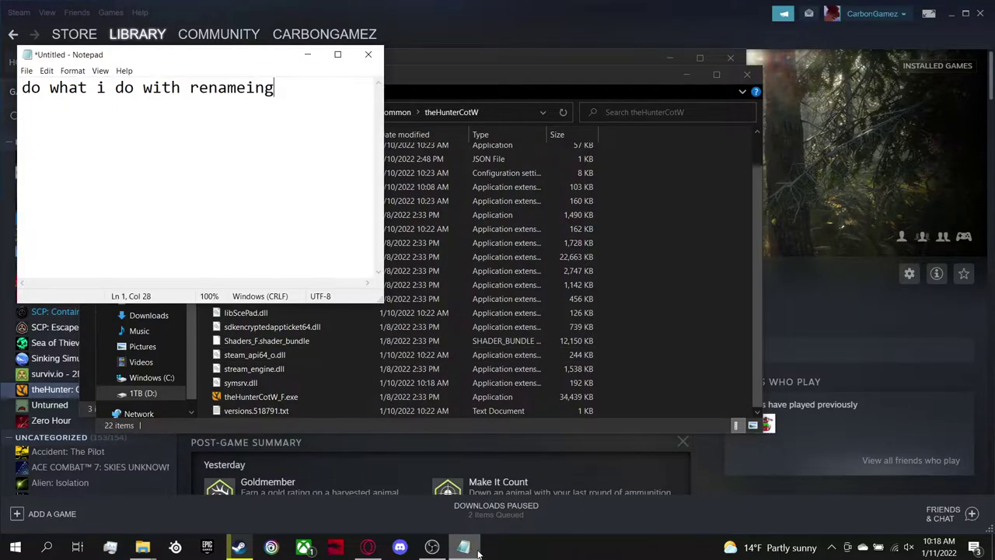
pyautogui.click(368, 56)
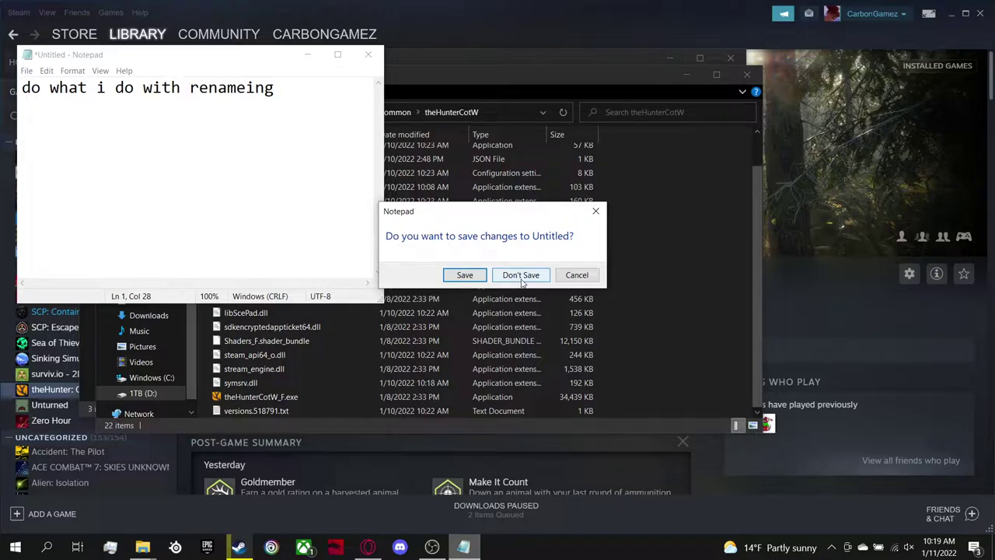
pyautogui.click(576, 274)
pyautogui.hotkey('ctrl', 'a')
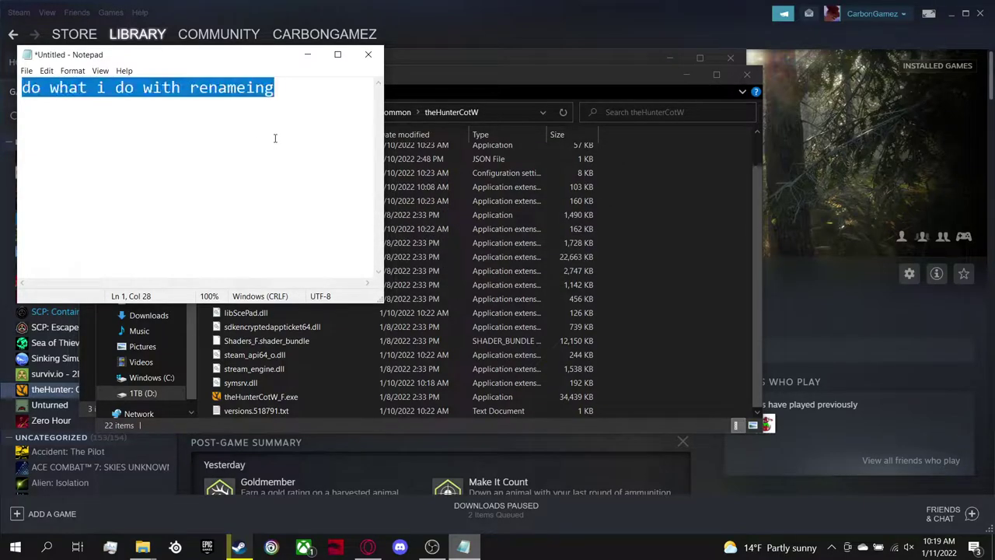
pyautogui.press('BackSpace')
pyautogui.write('now drag all the files to the')
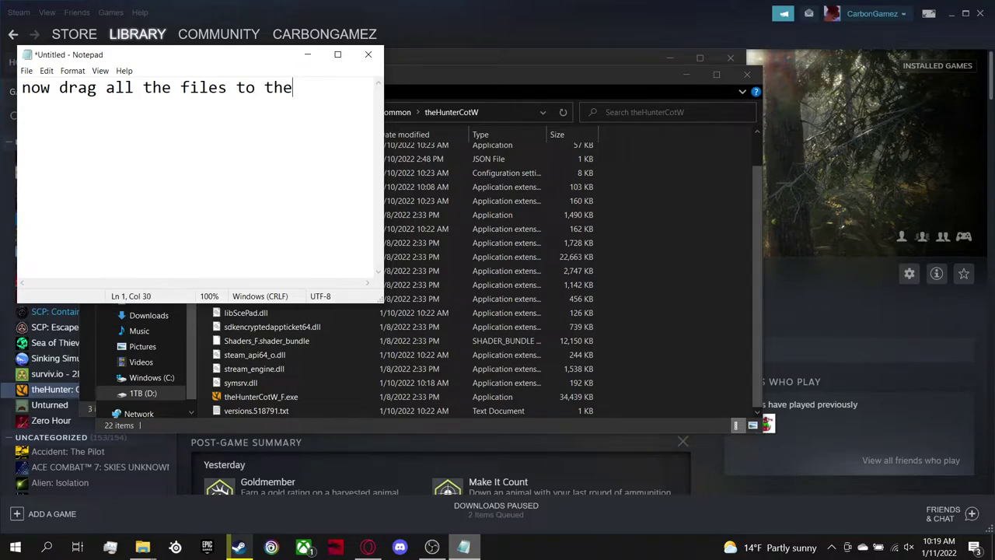
pyautogui.write('HunterCoT')
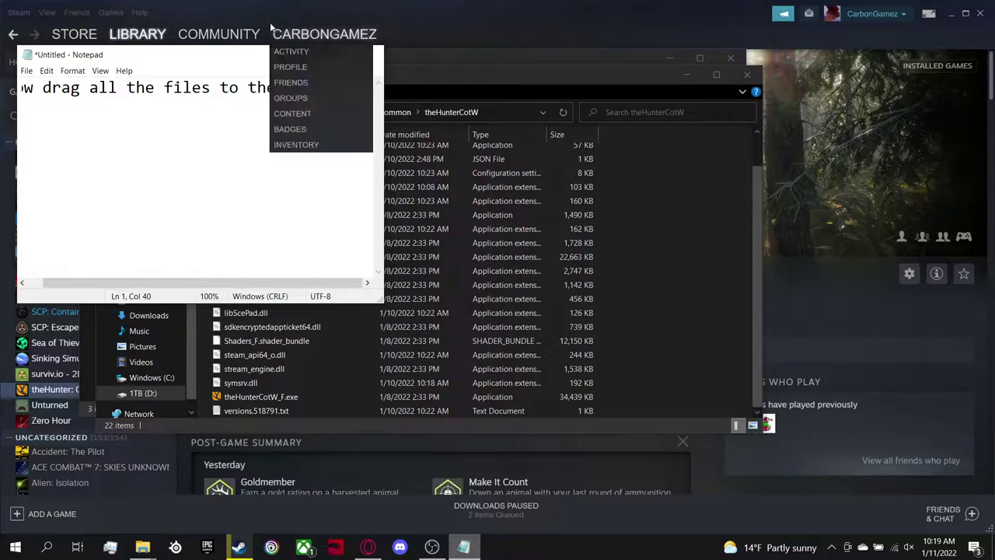
pyautogui.write('=')
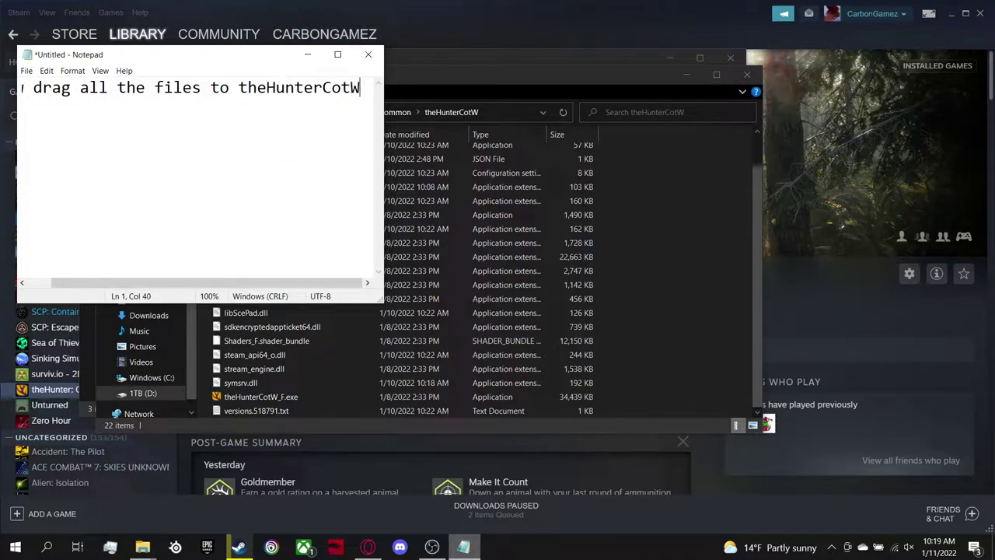
pyautogui.moveTo(360, 88)
pyautogui.mouseDown()
pyautogui.moveTo(2, 91)
pyautogui.moveTo(371, 87)
pyautogui.mouseUp()
# Clear the Notepad note without closing the document, and minimize its window.
pyautogui.click(368, 55)
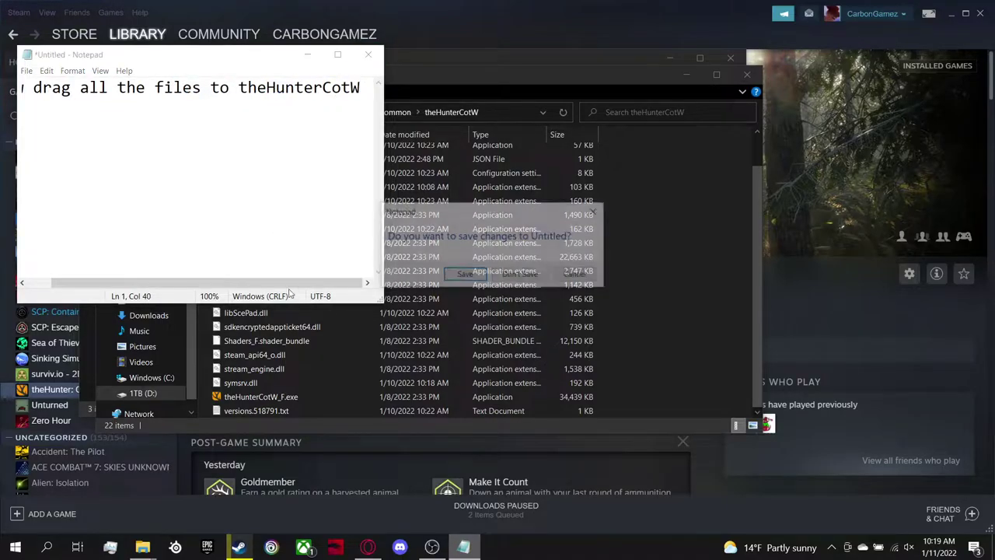
pyautogui.click(576, 275)
pyautogui.hotkey('ctrl', 'a')
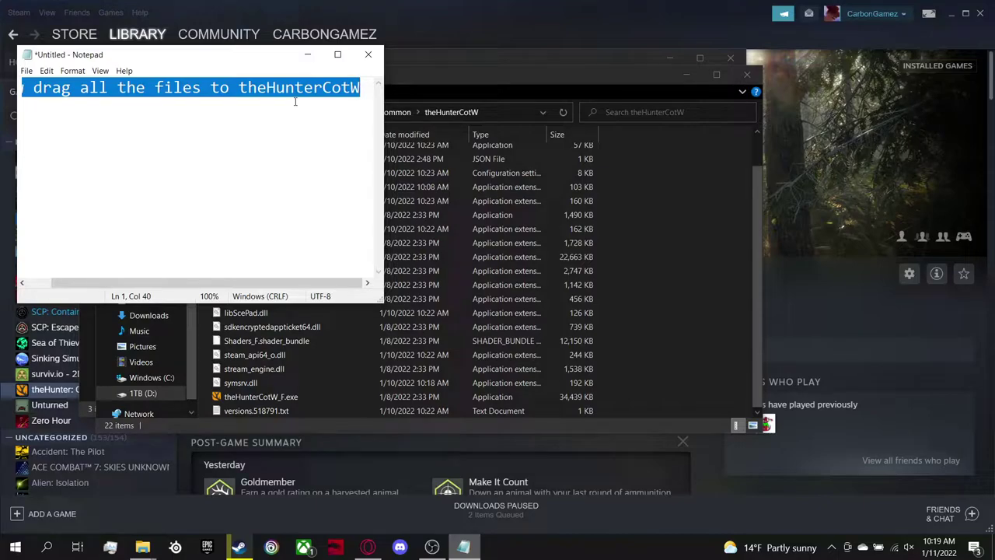
pyautogui.press('BackSpace')
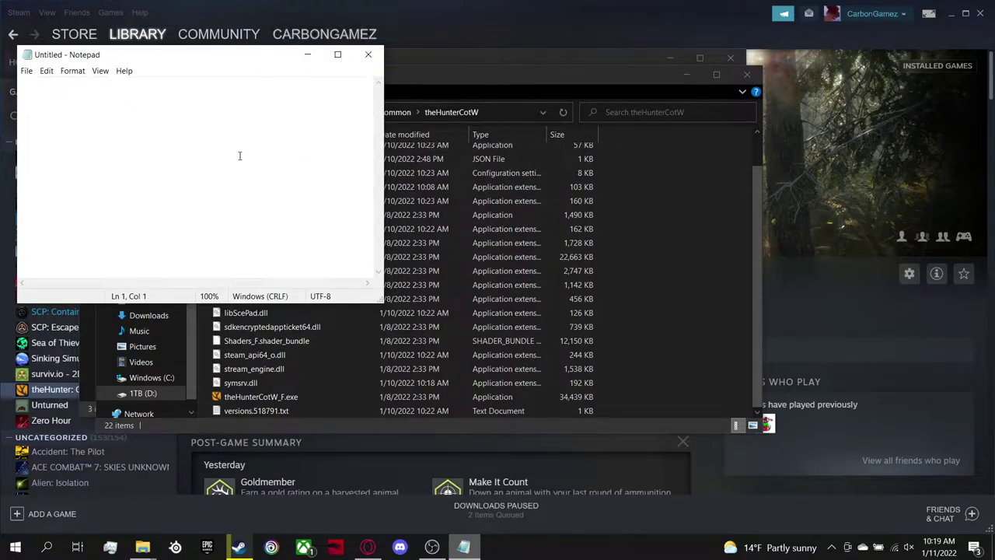
pyautogui.moveTo(263, 64); pyautogui.dragTo(277, 96)
pyautogui.click(327, 92)
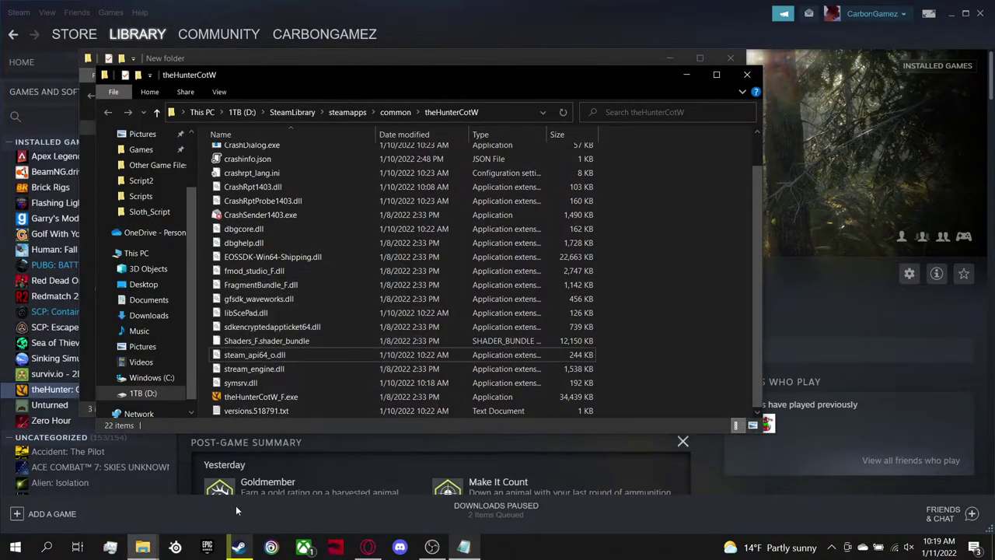
# Copy cream_api.ini, steam_api.dll and steam_api64.dll from New folder into the theHunterCotW folder, and close both folder windows.
pyautogui.click(142, 547)
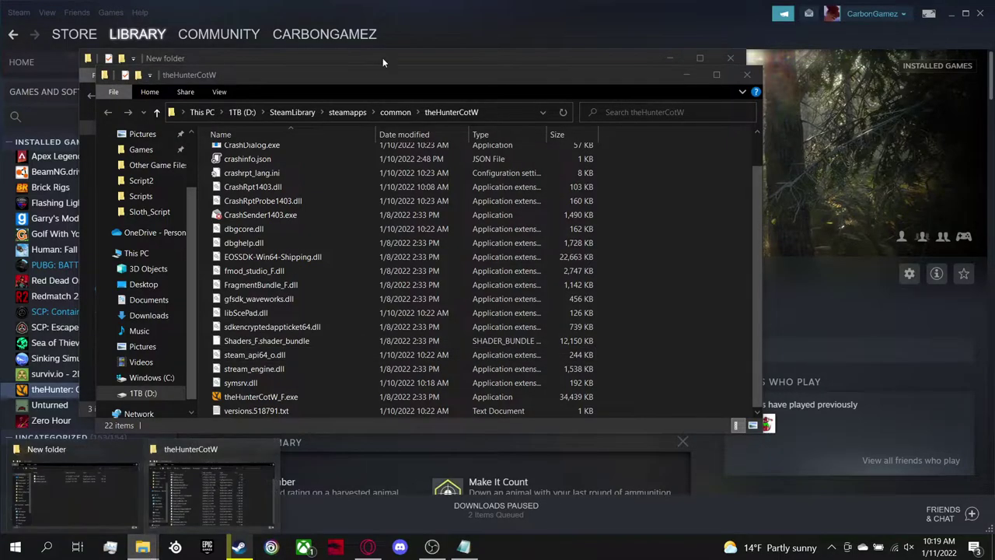
pyautogui.moveTo(429, 74); pyautogui.dragTo(622, 84)
pyautogui.moveTo(235, 241); pyautogui.dragTo(905, 253)
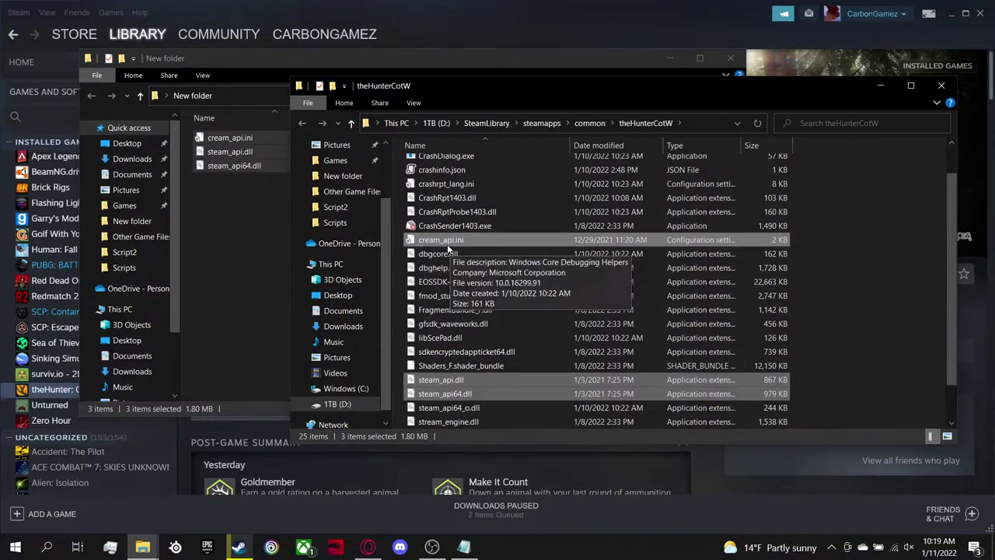
pyautogui.click(935, 88)
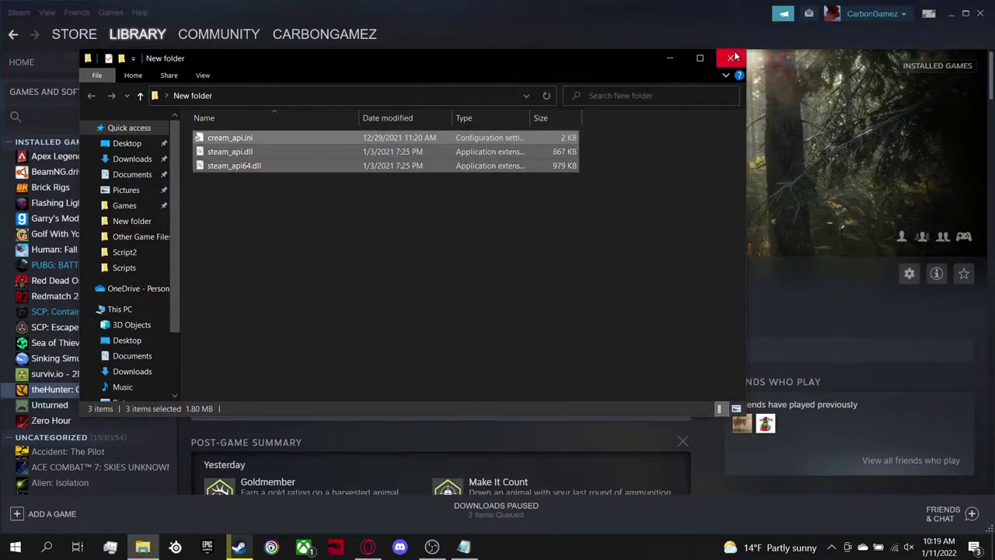
pyautogui.click(737, 59)
# Write "Now you can x off of evrything" in the empty Notepad note.
pyautogui.click(463, 547)
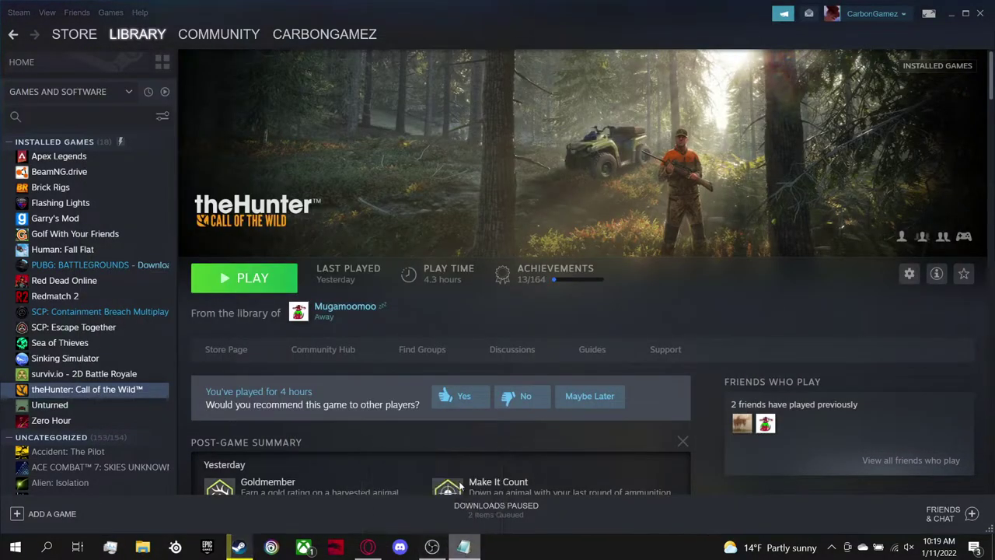
pyautogui.write('Now you can ')
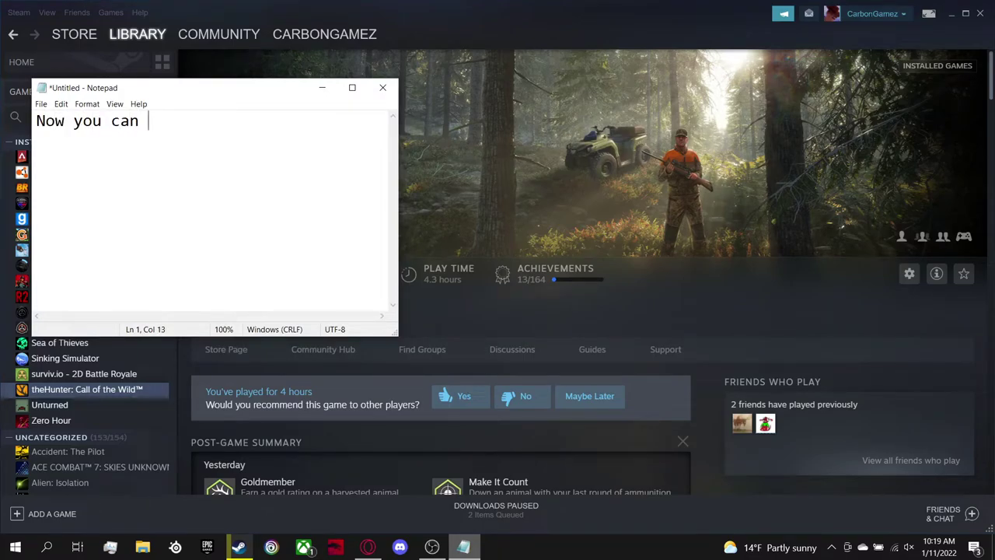
pyautogui.write('x off of evrything')
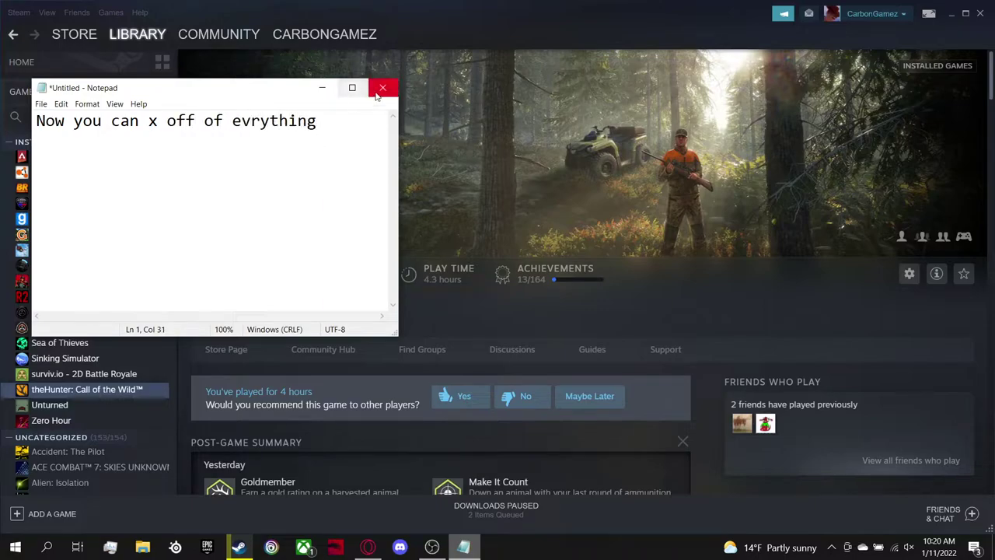
# Replace the Notepad note with "And Hit Play".
pyautogui.moveTo(331, 147); pyautogui.dragTo(45, 150)
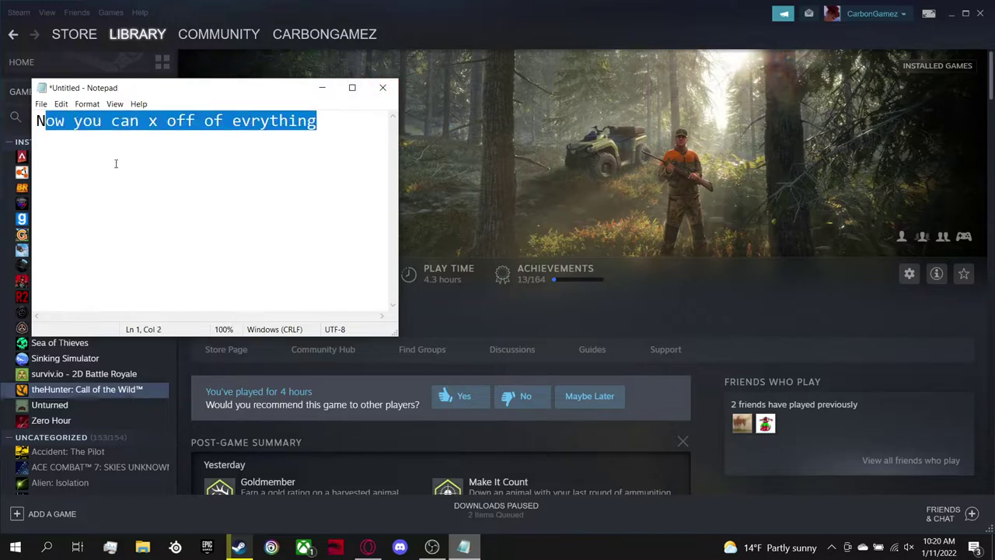
pyautogui.hotkey('ctrl', 'x')
pyautogui.press('BackSpace')
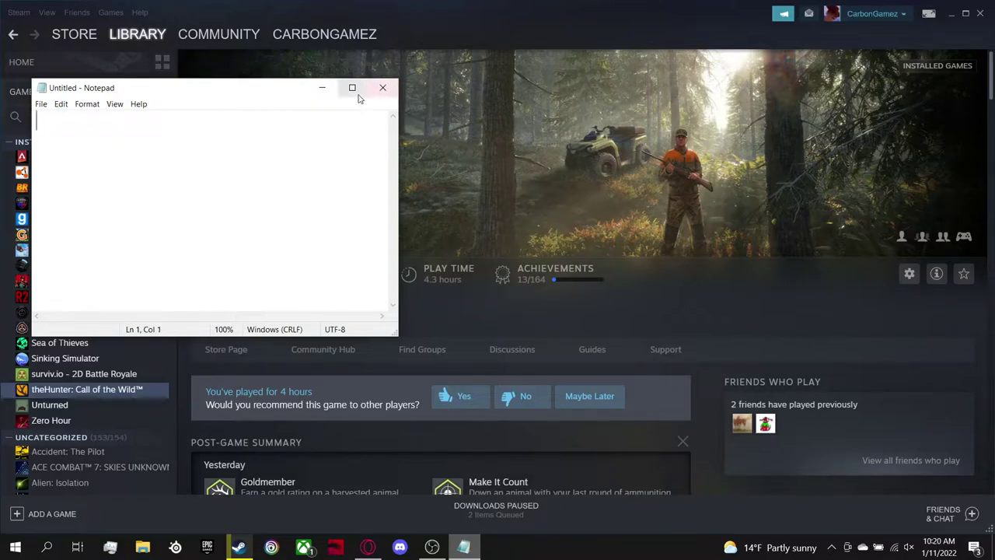
pyautogui.write('And Hit Play')
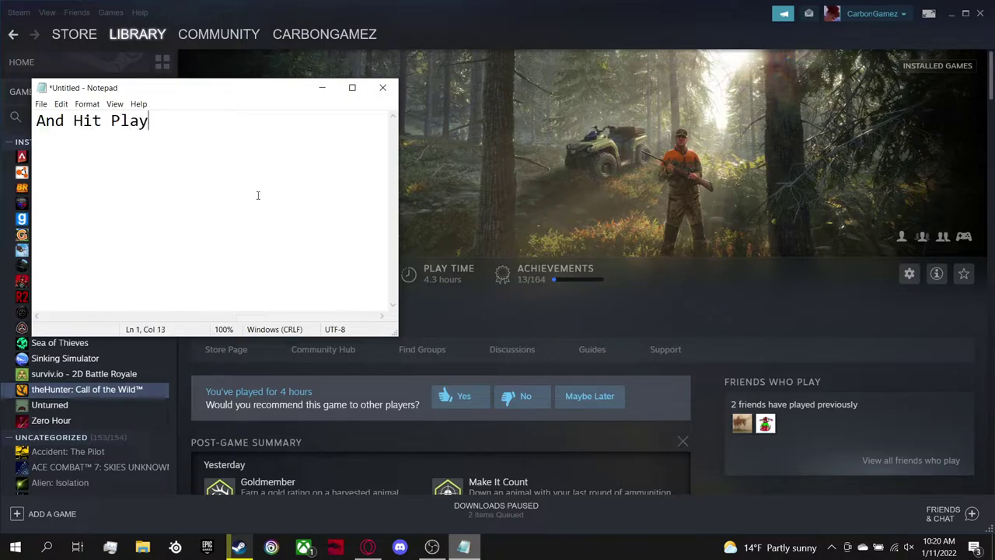
# Minimize the Notepad note and launch theHunter: Call of the Wild from the Steam library, confirming the launch prompt.
pyautogui.moveTo(149, 121); pyautogui.dragTo(14, 135)
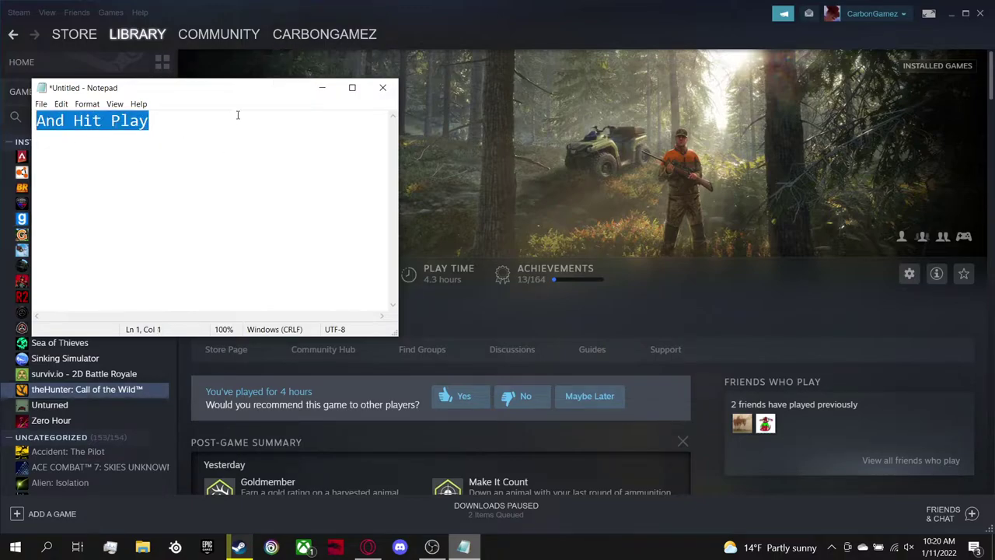
pyautogui.click(321, 87)
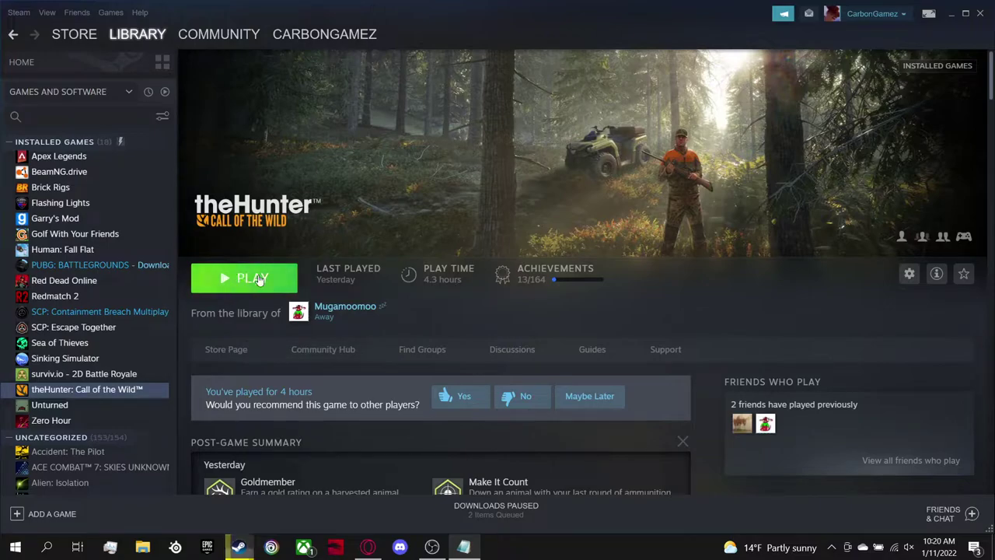
pyautogui.click(260, 280)
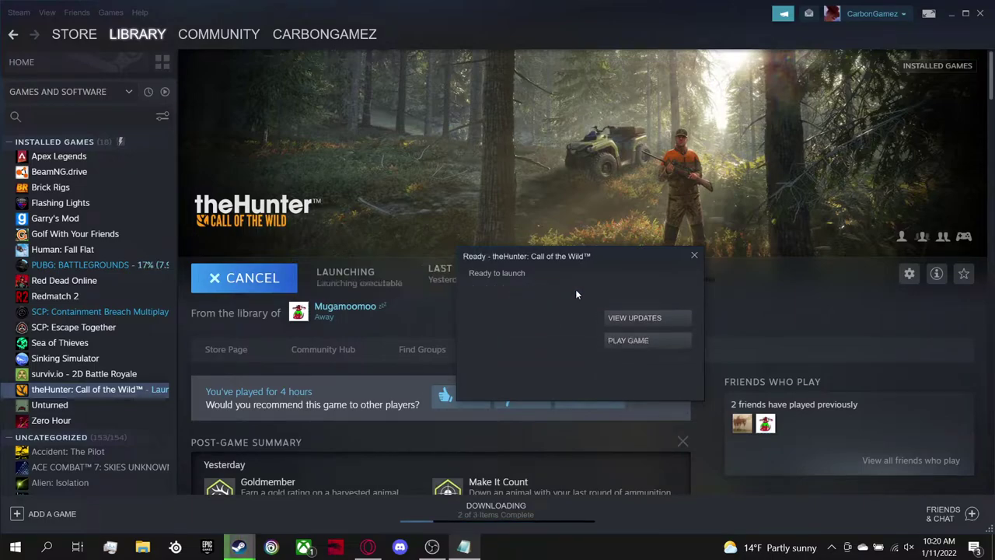
pyautogui.click(639, 340)
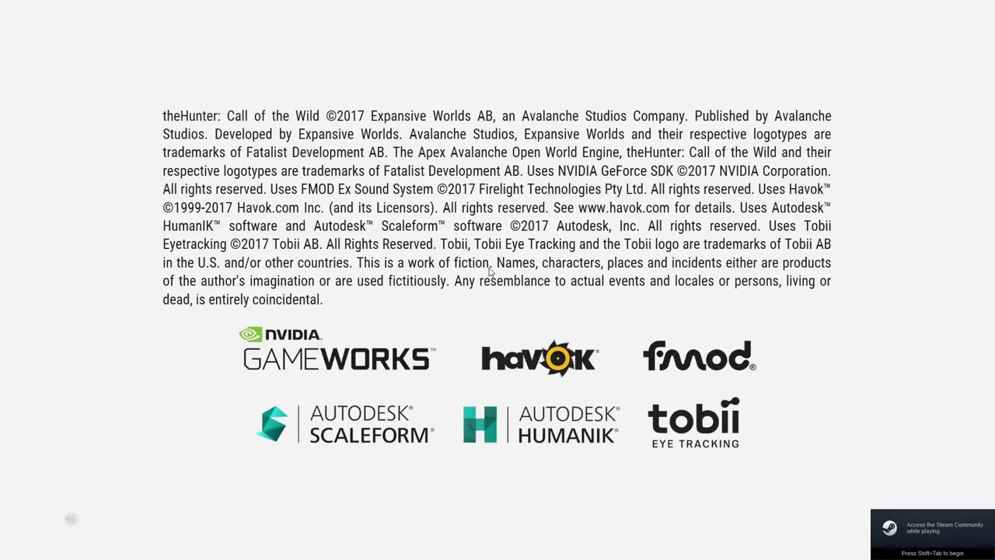
# Switch from the game to Notepad and replace the note with "just to show i only own 2 DLCs ill go to steam to show you".
pyautogui.hotkey('alt', 'Tab')
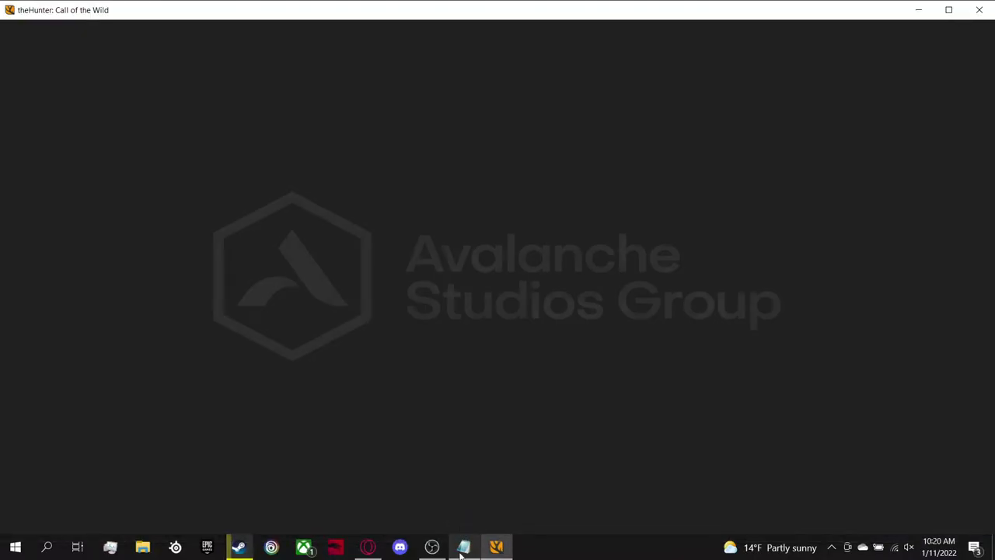
pyautogui.click(464, 544)
pyautogui.press('BackSpace')
pyautogui.write('just to show i onky')
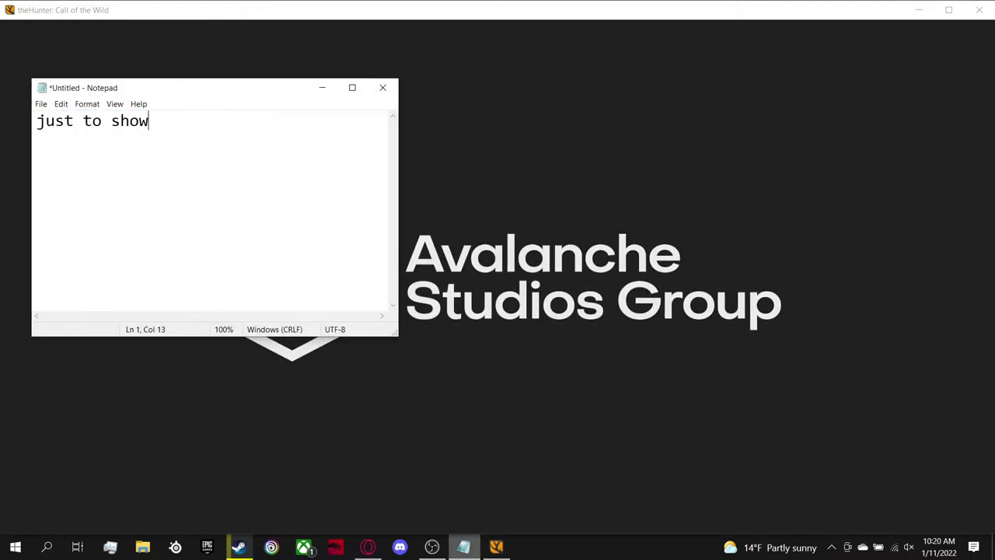
pyautogui.press('BackSpace')
pyautogui.press('BackSpace')
pyautogui.press('BackSpace')
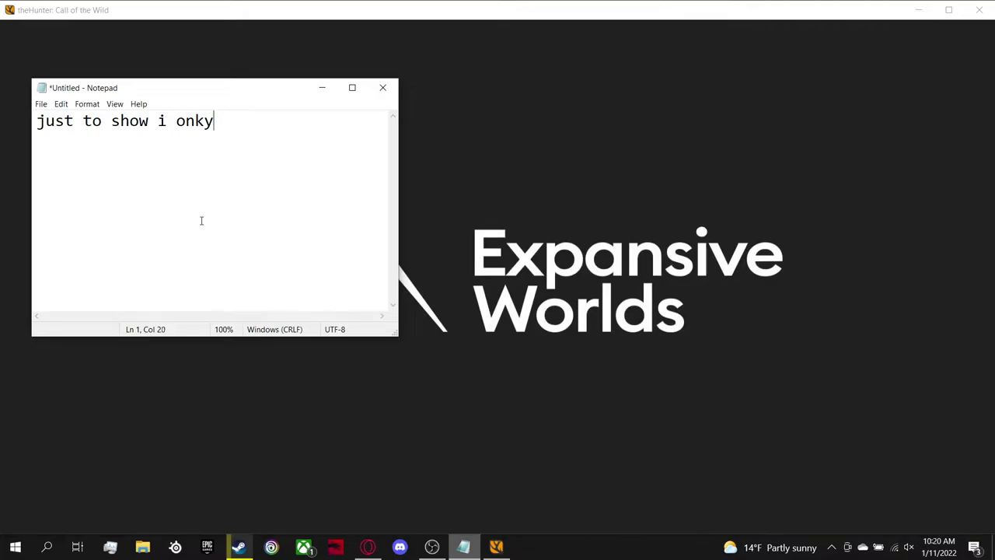
pyautogui.write('y own 2 DLCs')
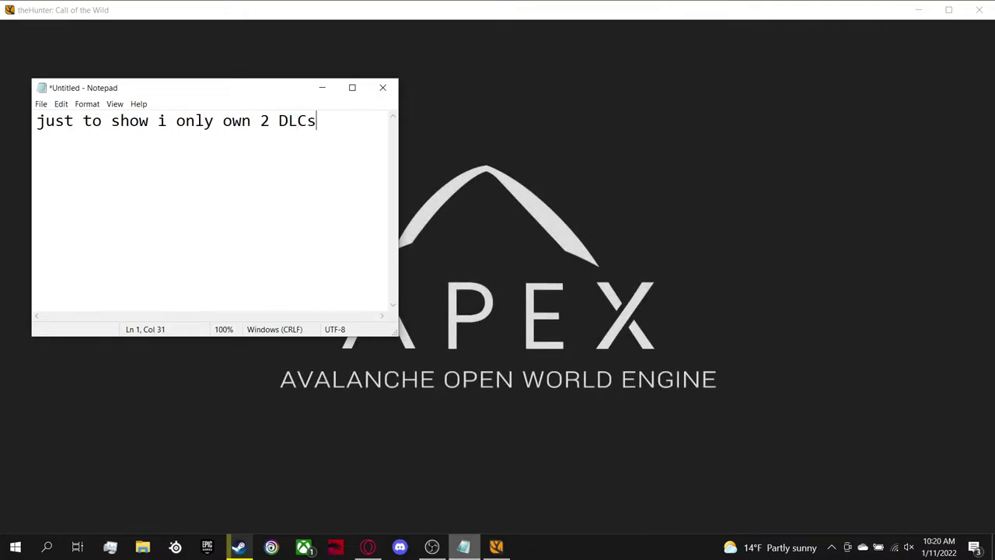
pyautogui.write(' ill go to steam to show you')
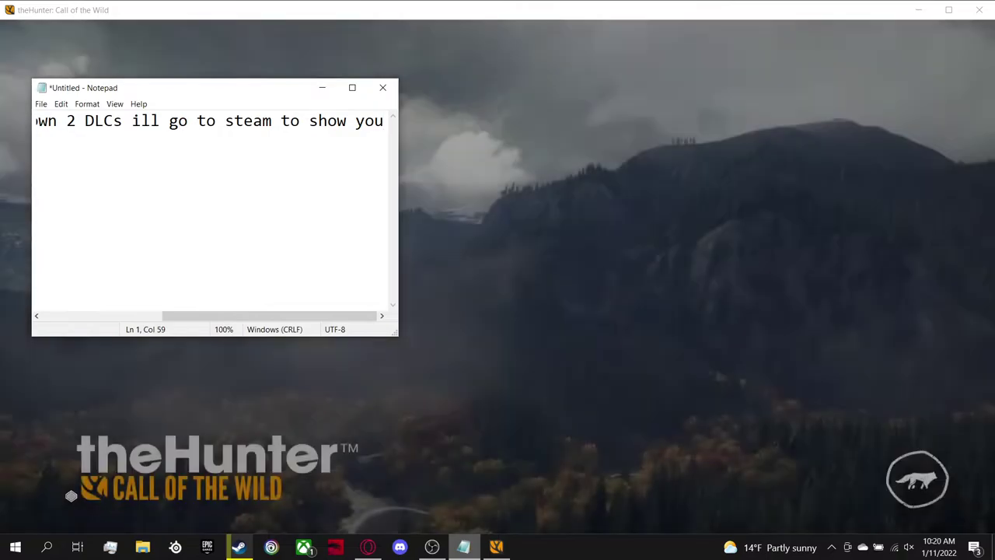
# Switch to Steam, view the owned DLC list for theHunter: Call of the Wild, close it and return to the game.
pyautogui.click(247, 548)
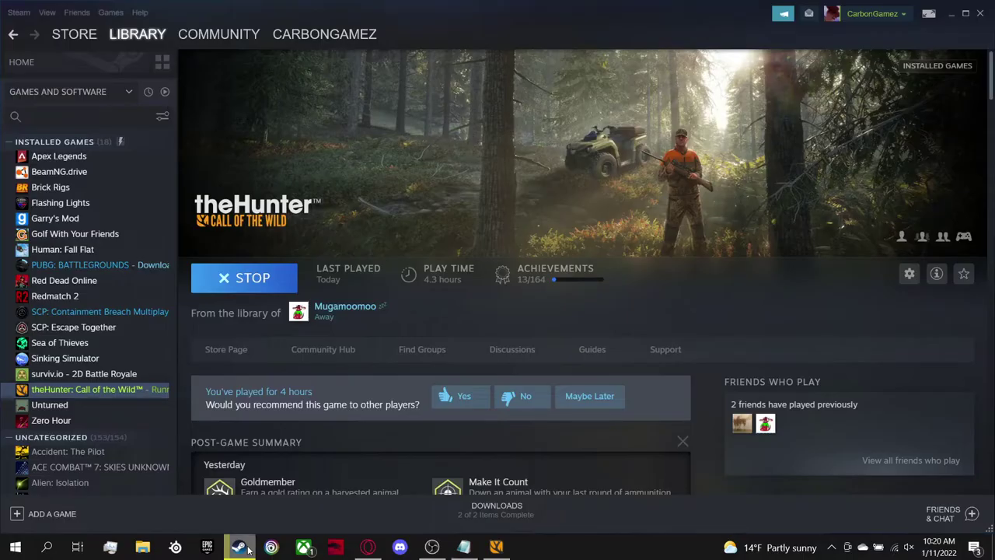
pyautogui.scroll(-5, 780, 366)
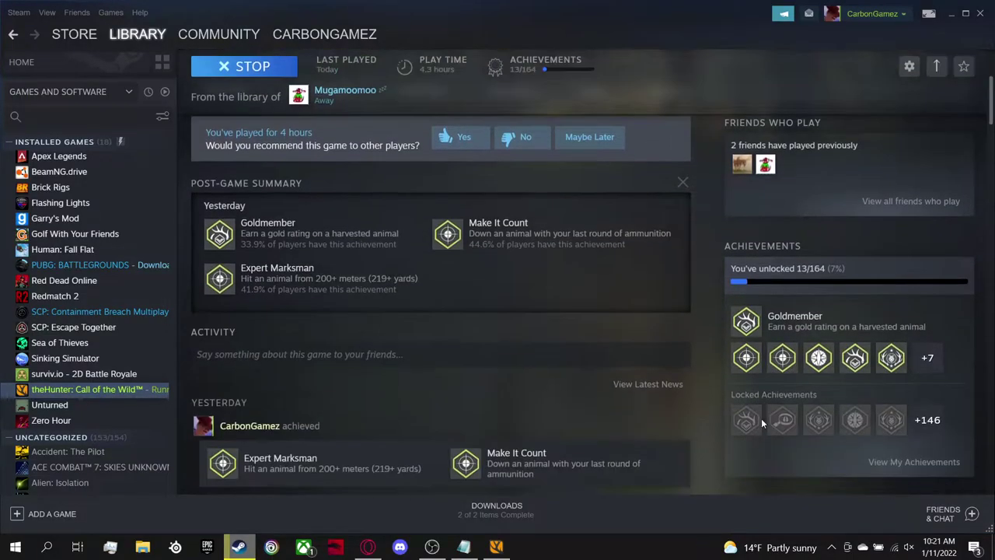
pyautogui.scroll(-3, 760, 400)
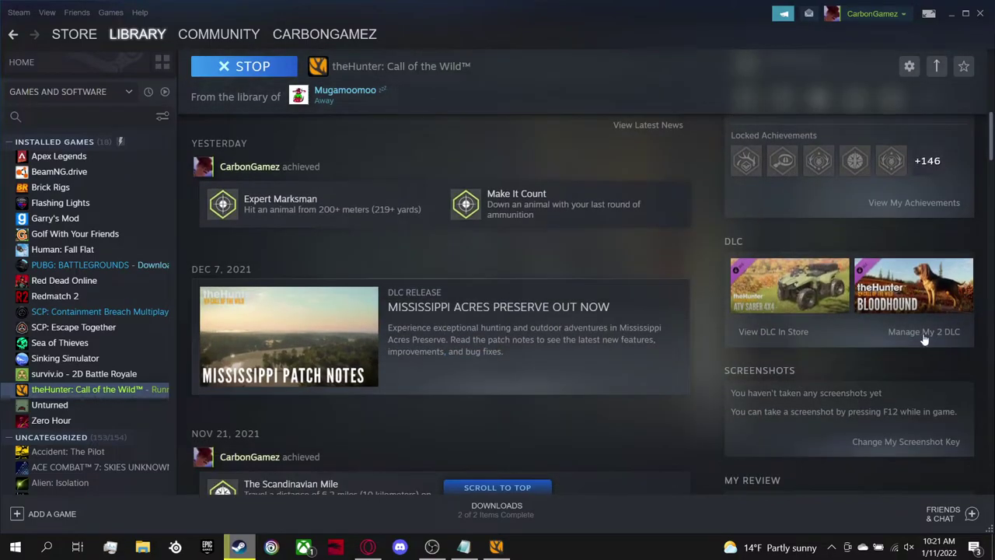
pyautogui.click(925, 333)
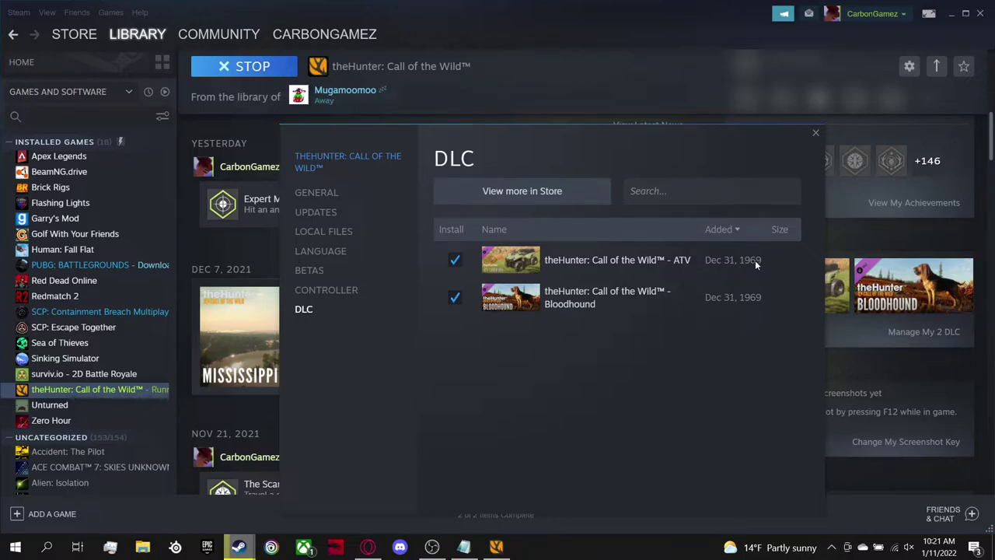
pyautogui.click(815, 133)
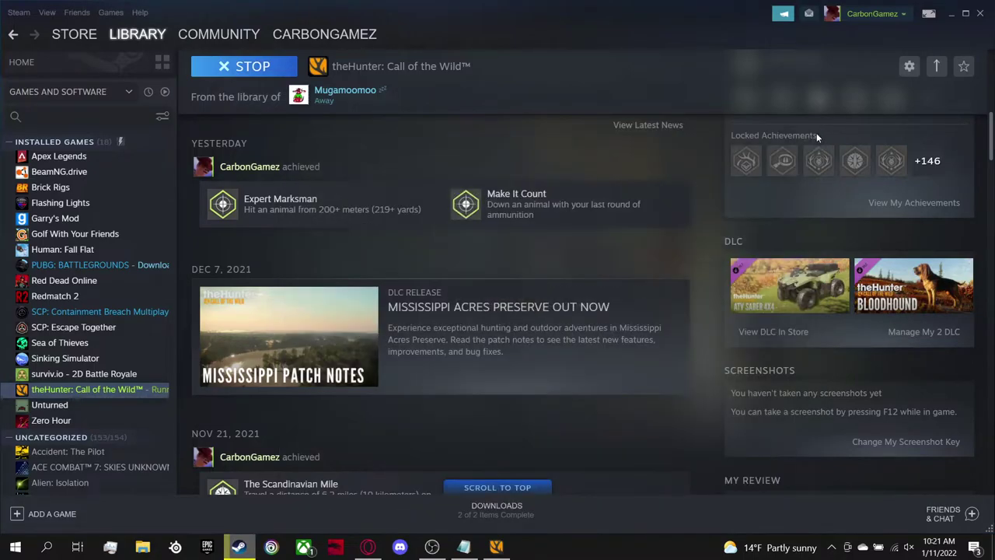
pyautogui.click(499, 547)
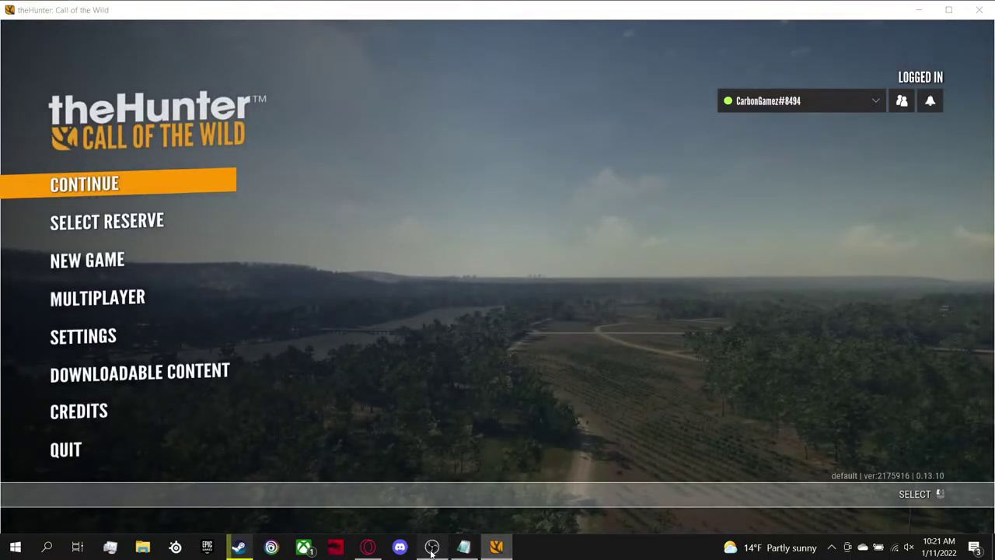
pyautogui.click(465, 548)
pyautogui.click(497, 548)
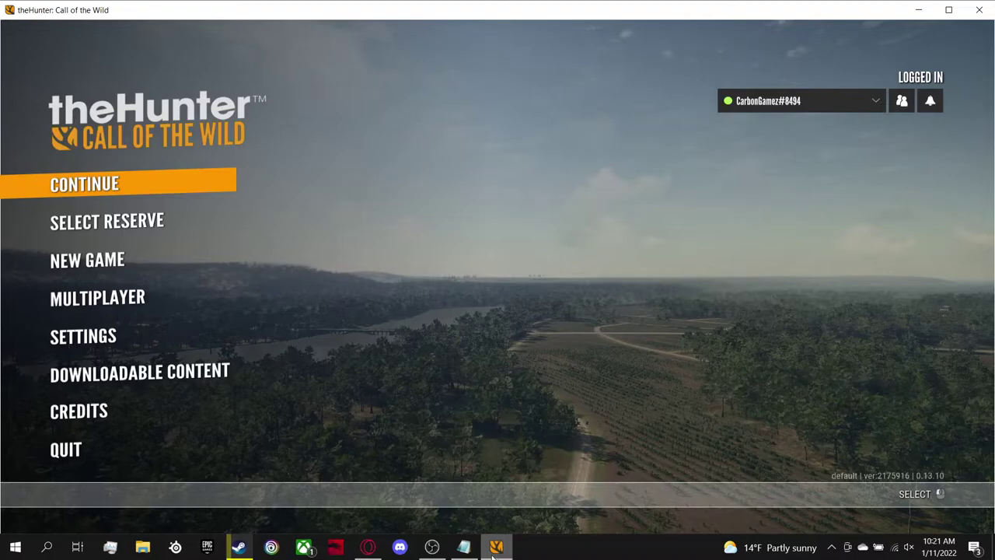
pyautogui.click(494, 551)
pyautogui.click(496, 552)
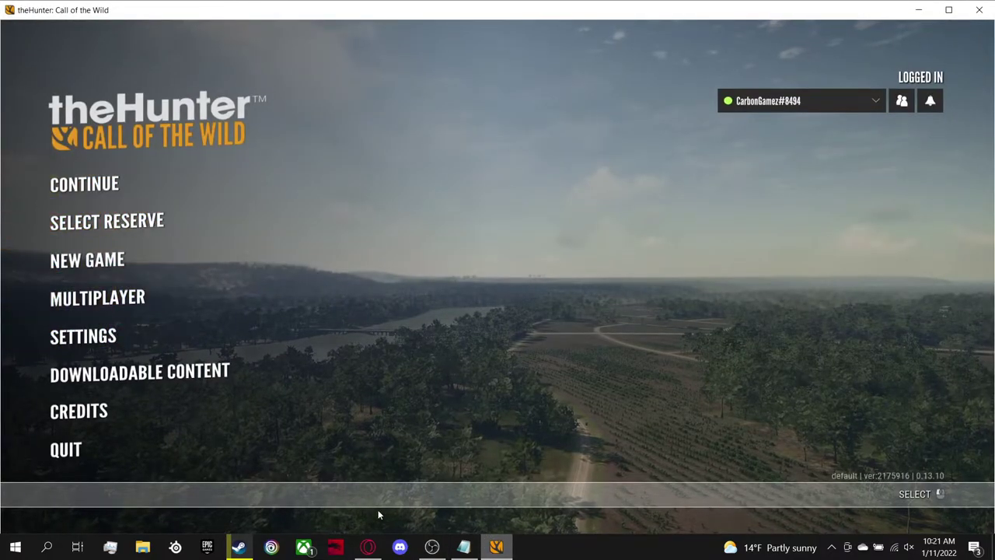
pyautogui.click(238, 547)
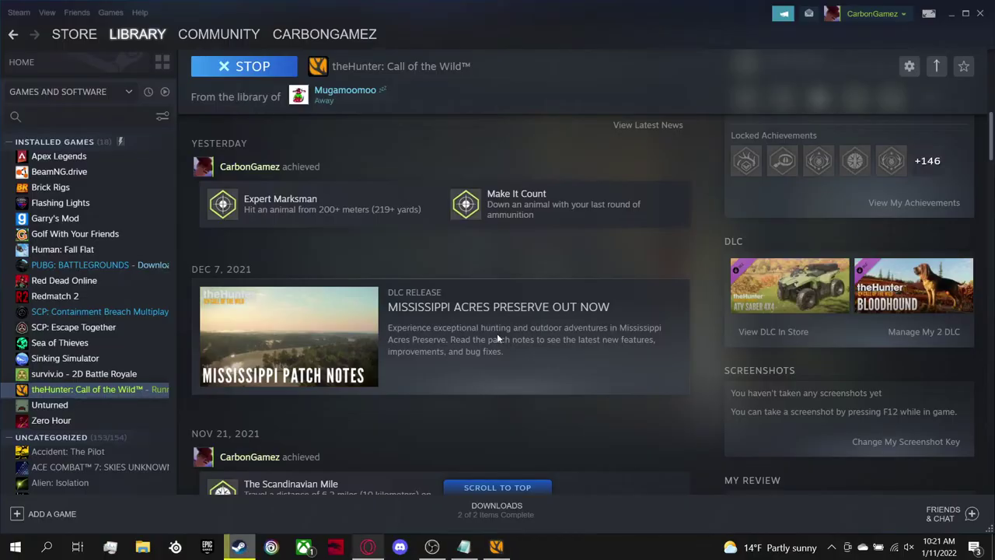
pyautogui.hotkey('alt', 'Tab')
pyautogui.hotkey('alt', 'Tab')
pyautogui.hotkey('alt', 'Tab')
pyautogui.hotkey('alt', 'Tab')
pyautogui.hotkey('alt', 'Tab')
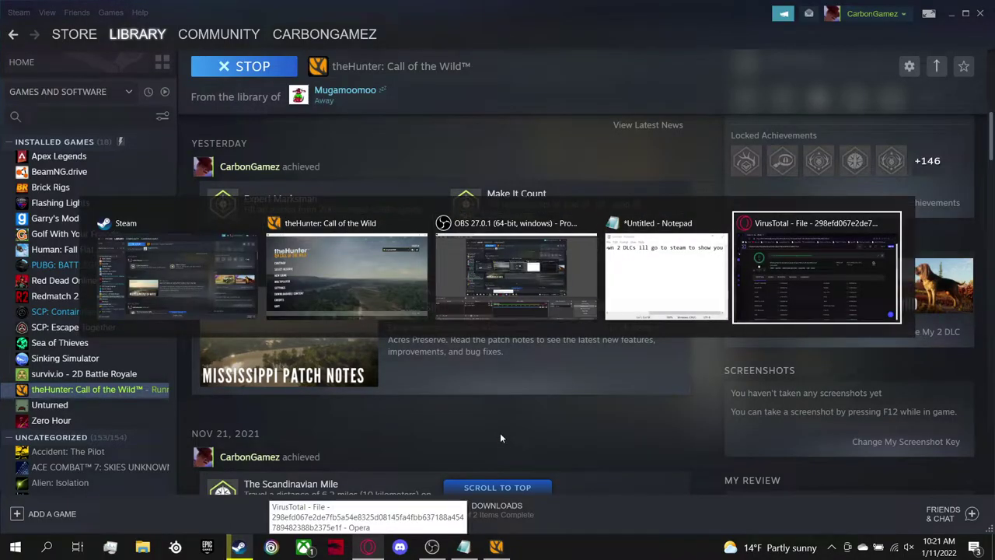
pyautogui.hotkey('alt', 'Tab')
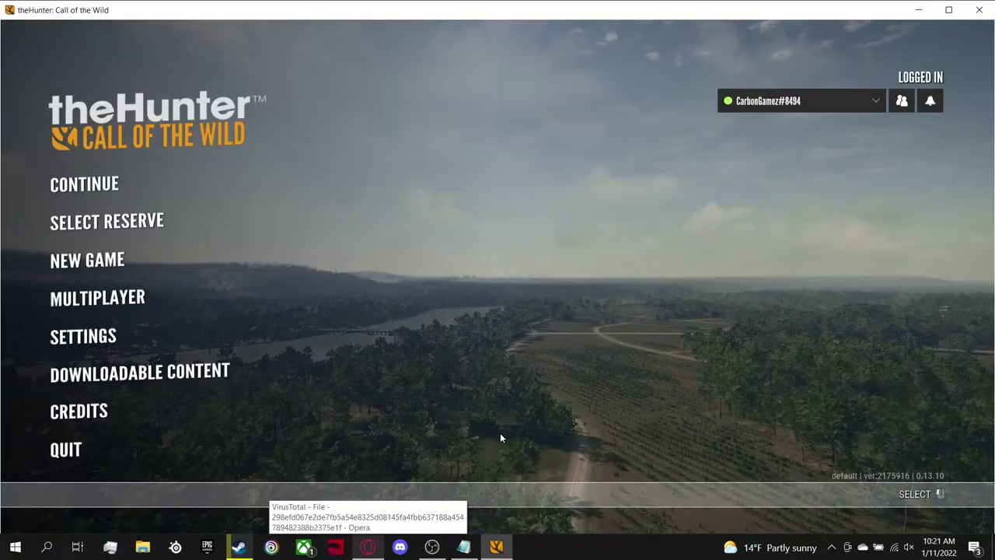
# Open the game's reserve selection and browse through the reserves to Te Awaroa National Park.
pyautogui.click(133, 233)
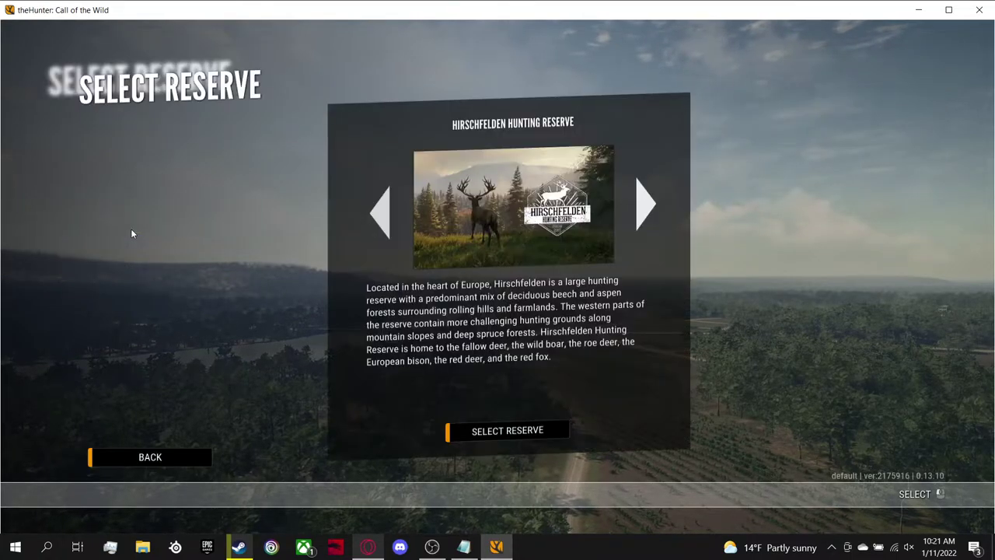
pyautogui.click(639, 224)
pyautogui.click(641, 225)
pyautogui.click(642, 225)
pyautogui.click(644, 225)
pyautogui.click(643, 225)
pyautogui.click(644, 225)
pyautogui.click(644, 225)
pyautogui.click(644, 225)
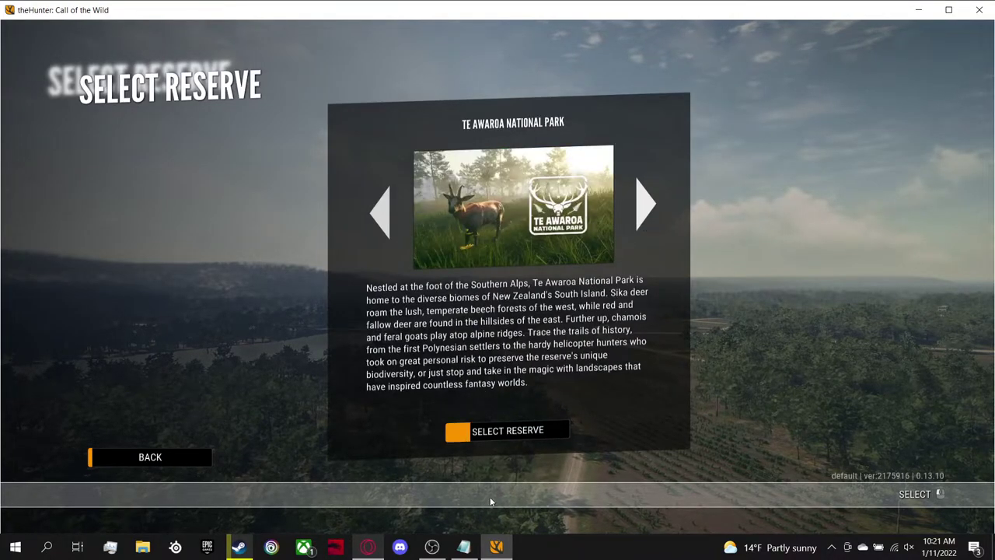
# Switch to Notepad and clear the whole note about the owned DLCs.
pyautogui.click(463, 546)
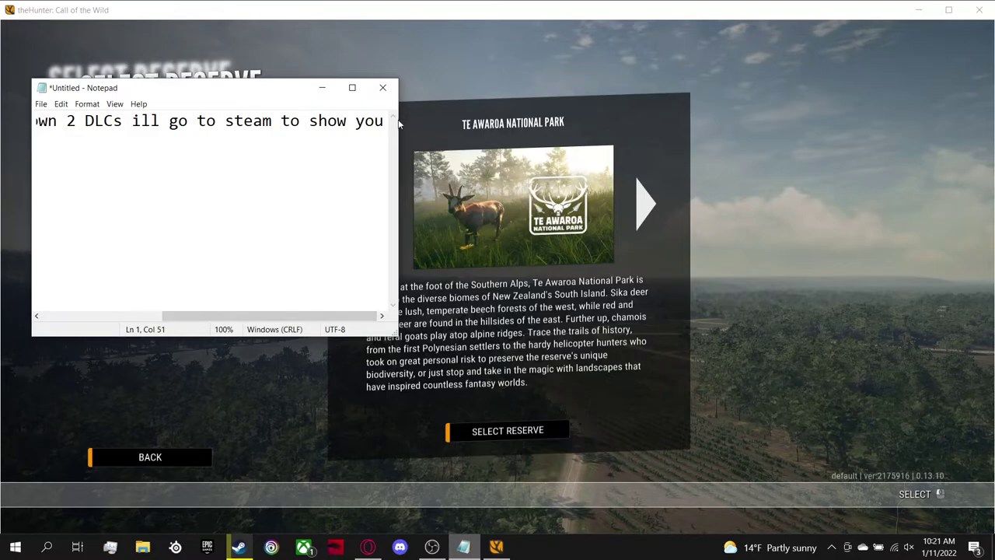
pyautogui.moveTo(387, 120); pyautogui.dragTo(2, 112)
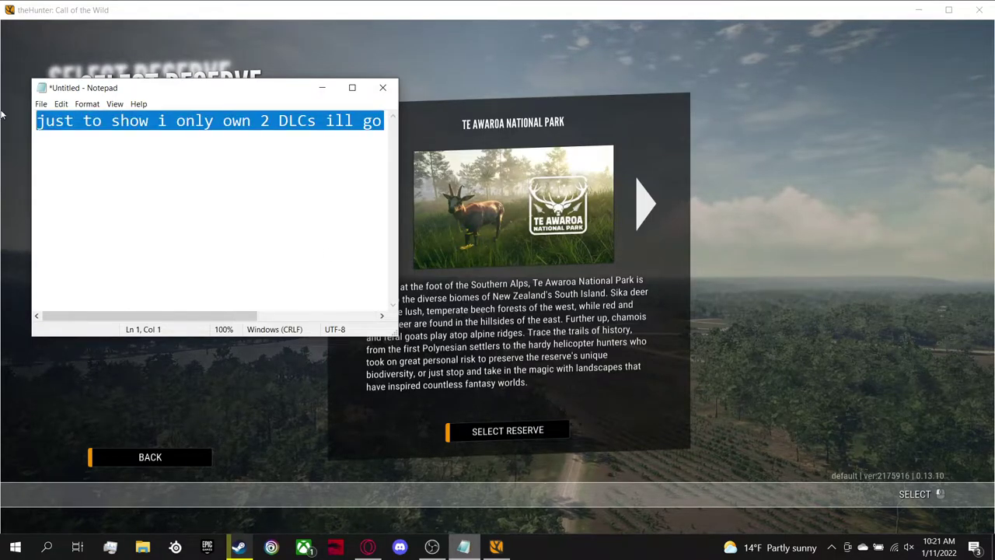
pyautogui.press('BackSpace')
pyautogui.write('you')
pyautogui.press('BackSpace')
pyautogui.press('BackSpace')
pyautogui.press('BackSpace')
pyautogui.press('BackSpace')
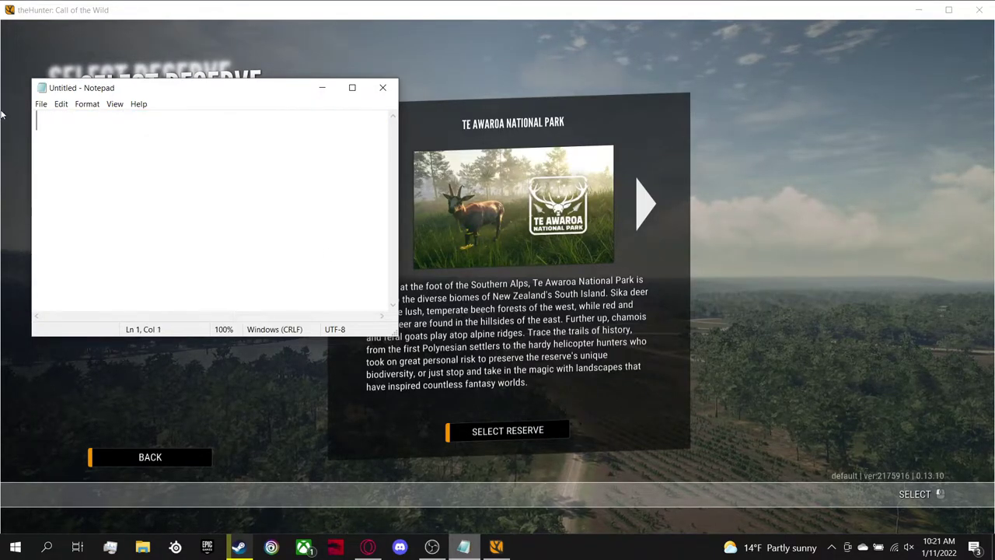
# Write "You get all the maps and all the weapons so let me show you the" in the empty note.
pyautogui.write('You get al')
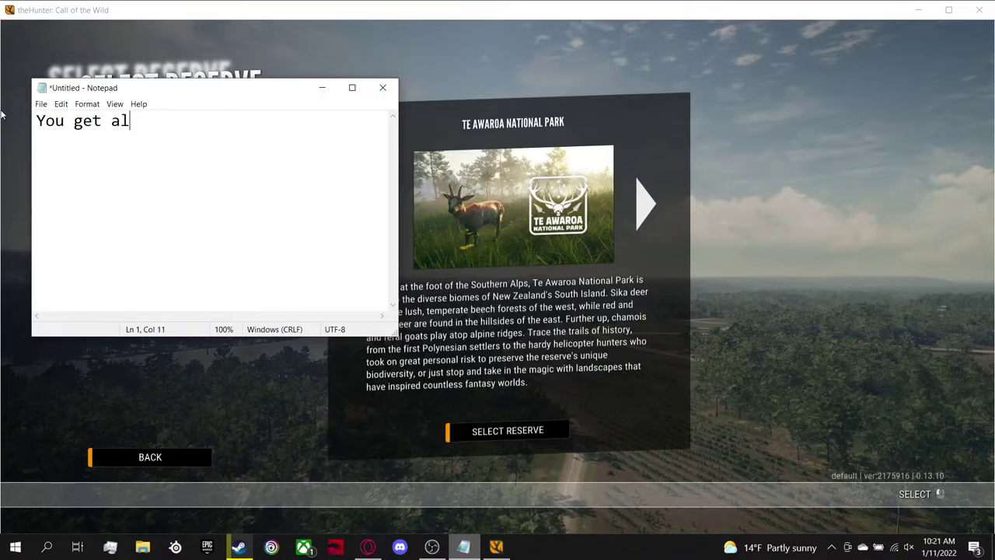
pyautogui.write('l the maps and all')
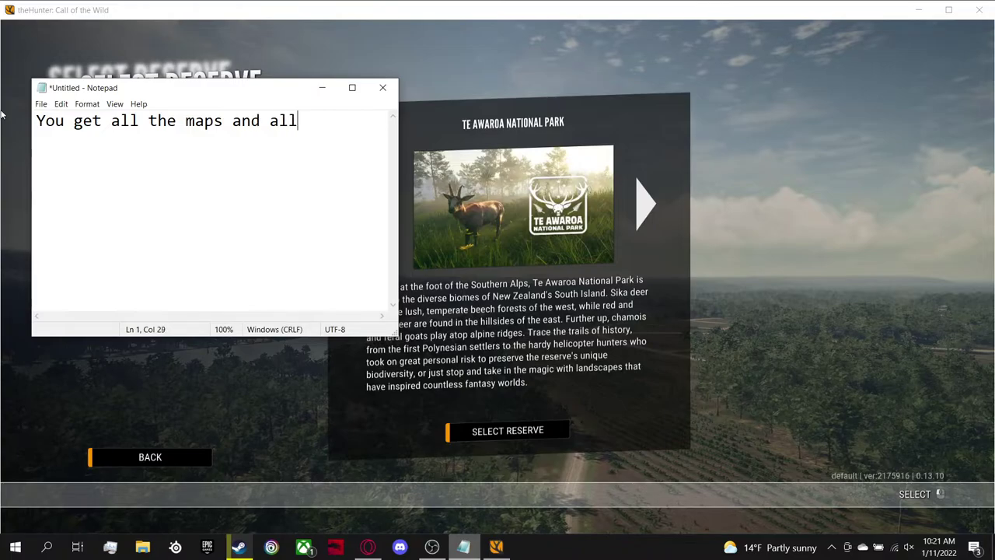
pyautogui.write(' the weapons so')
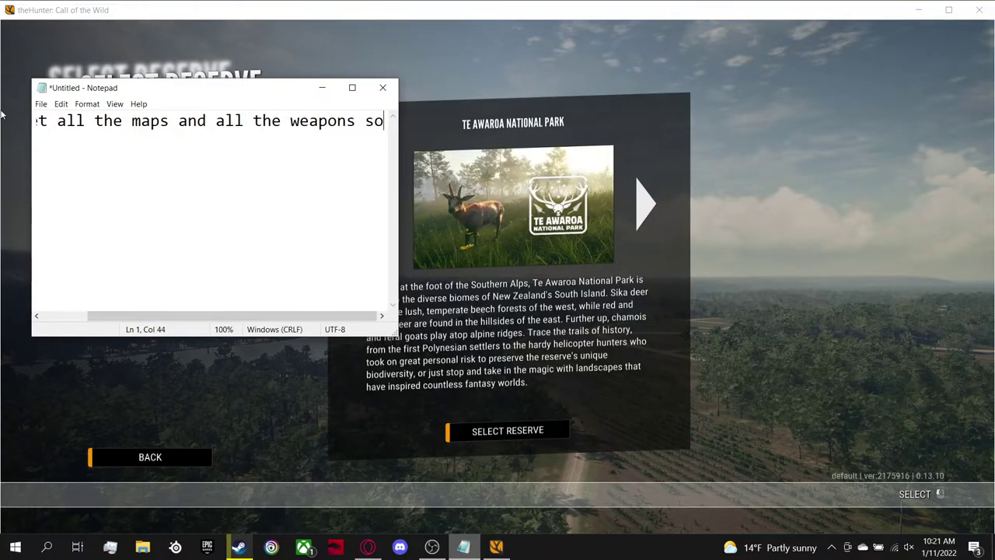
pyautogui.write(' let me wh')
pyautogui.press('BackSpace')
pyautogui.press('BackSpace')
pyautogui.write('show you the ')
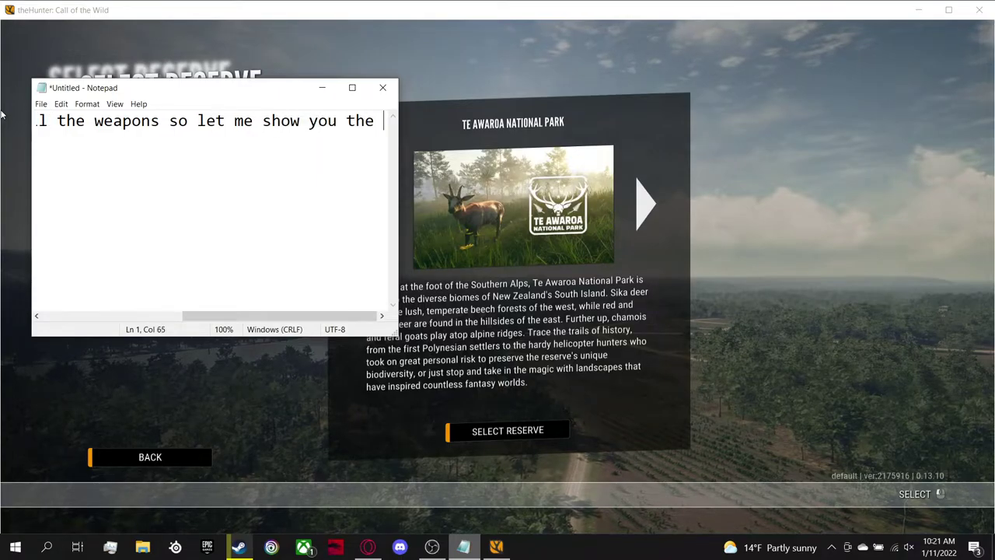
# Continue the note with "maps actualy work such as missisipi and the guns" and close Notepad without saving.
pyautogui.write('maps actualy ')
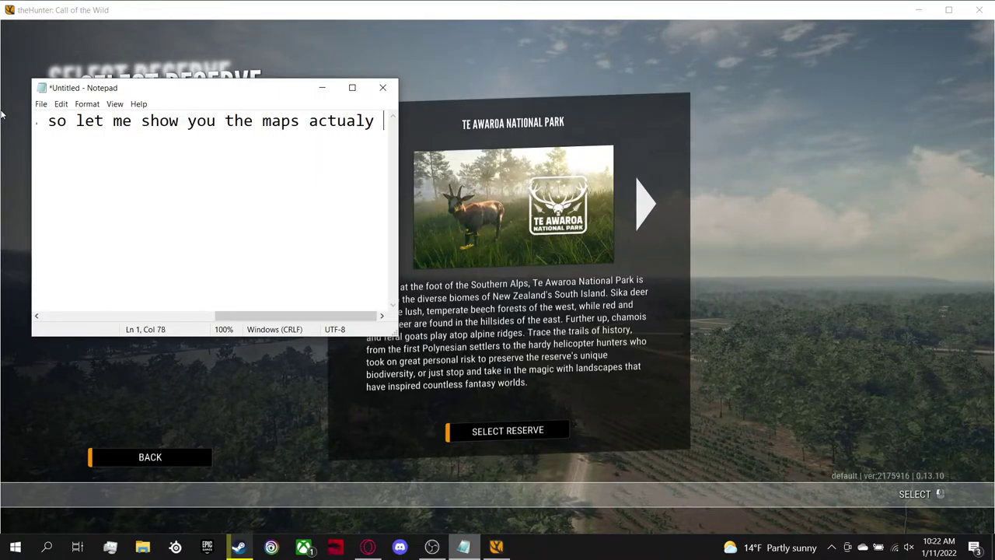
pyautogui.write('work such as mis')
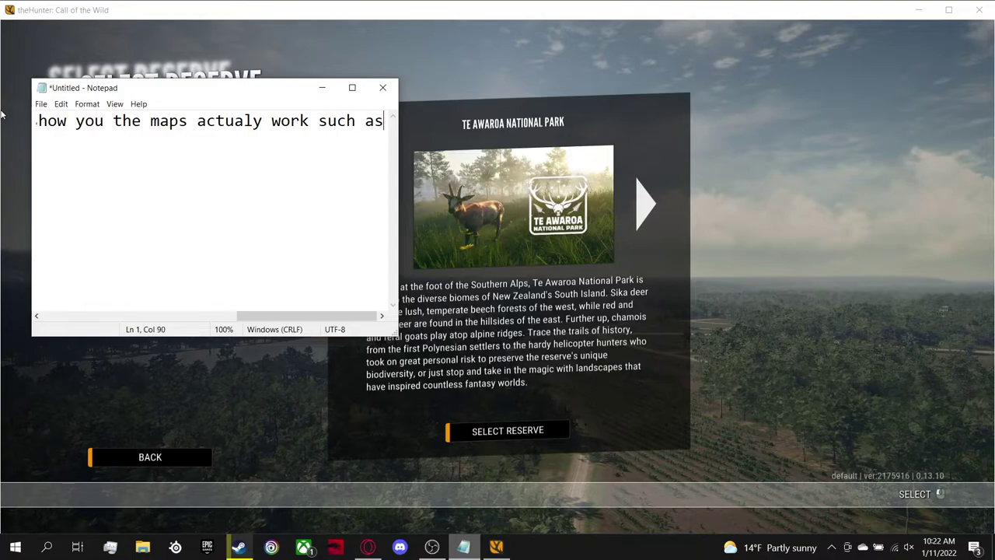
pyautogui.write('si')
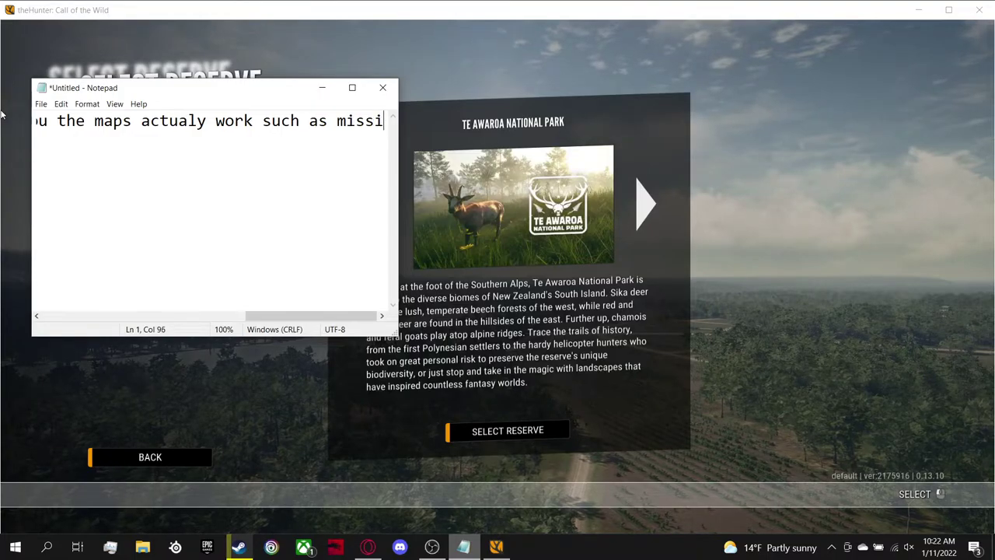
pyautogui.write('sipi')
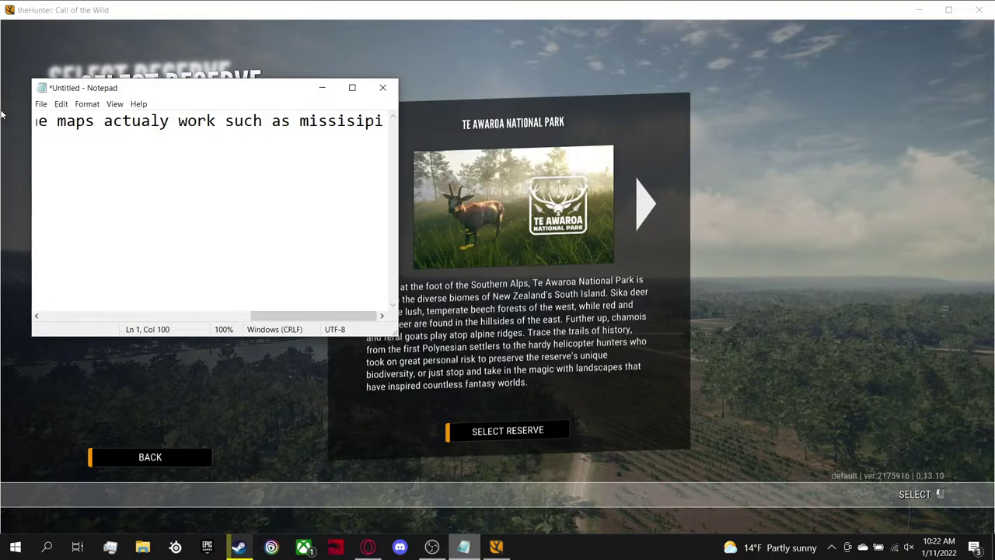
pyautogui.write(' and the guns')
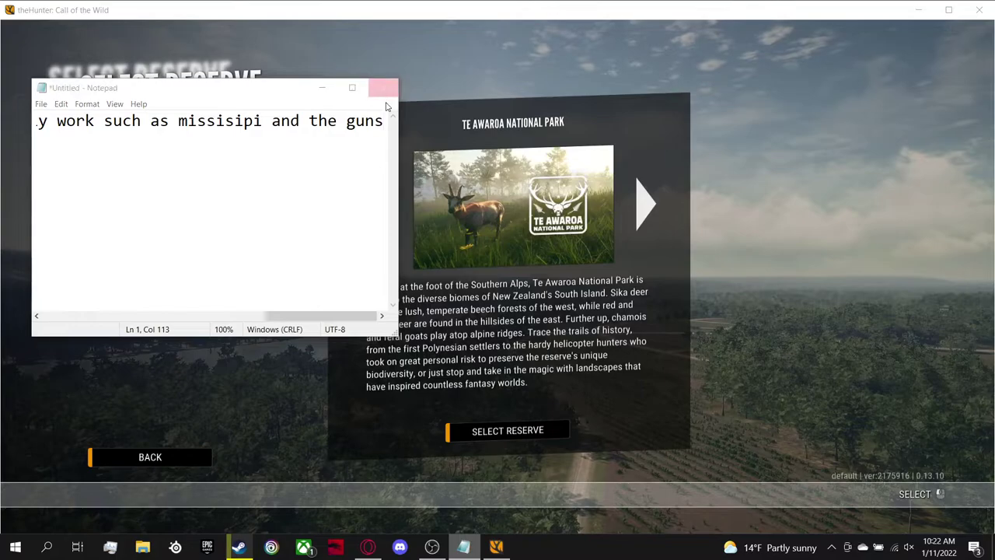
pyautogui.hotkey('alt', 'F4')
pyautogui.click(531, 283)
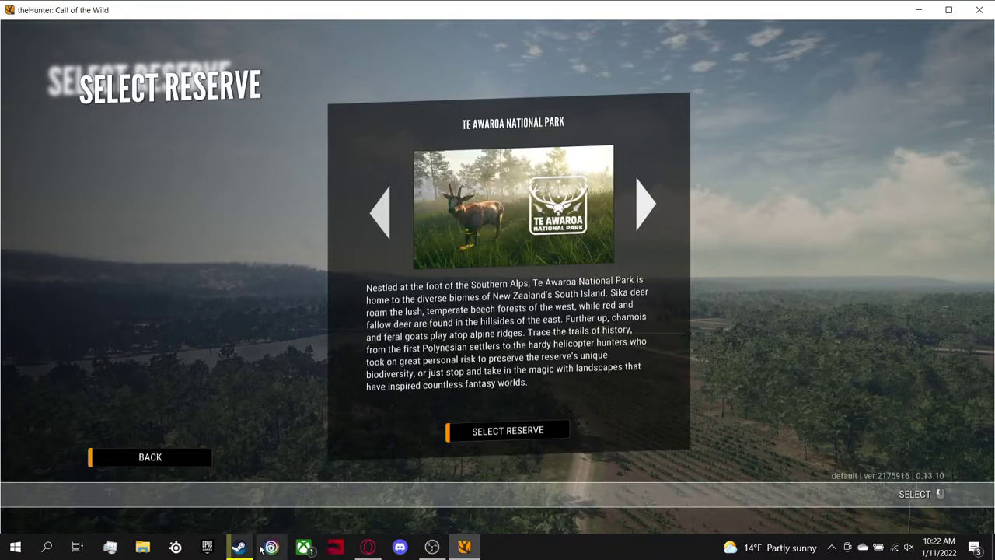
# Try to bring the game back to full screen by switching between Steam and the game window.
pyautogui.click(240, 547)
pyautogui.hotkey('alt', 'Tab')
pyautogui.press('Tab')
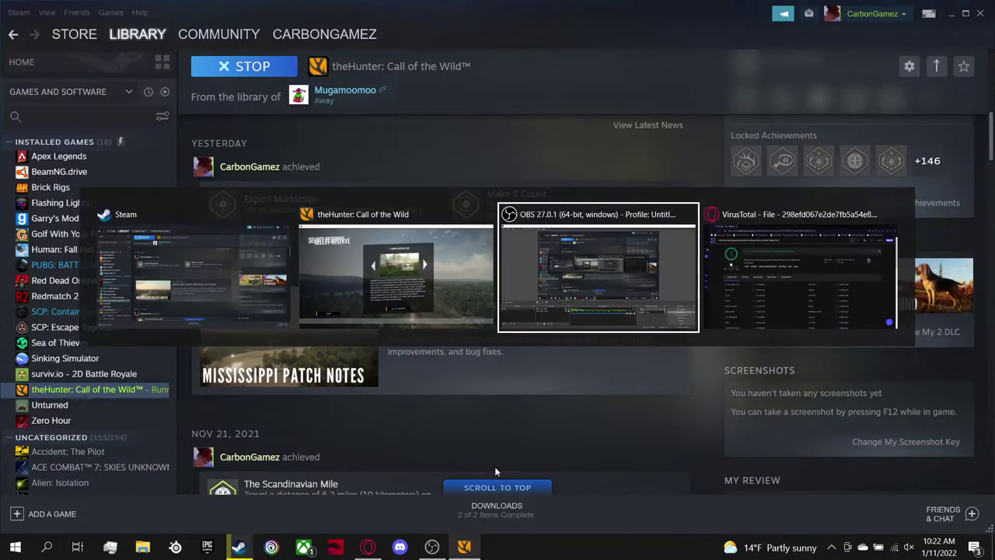
pyautogui.press('Tab')
pyautogui.press('Tab')
pyautogui.click(465, 548)
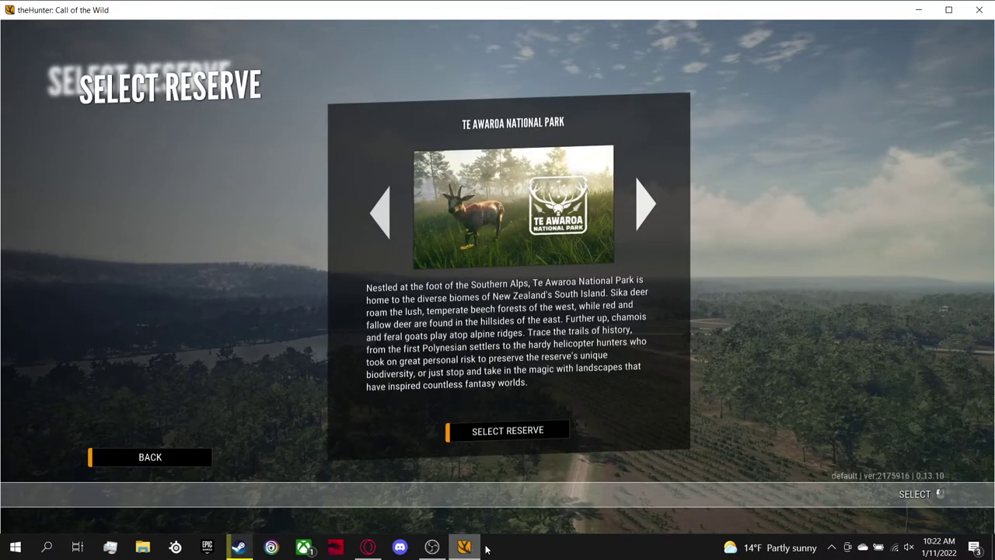
pyautogui.click(473, 550)
pyautogui.hotkey('alt', 'Tab')
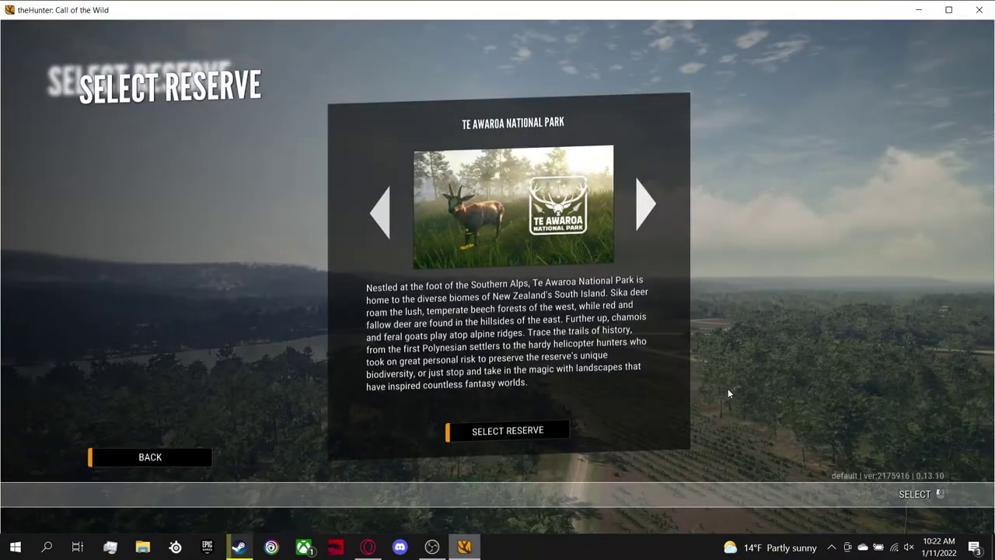
pyautogui.hotkey('alt', 'Tab')
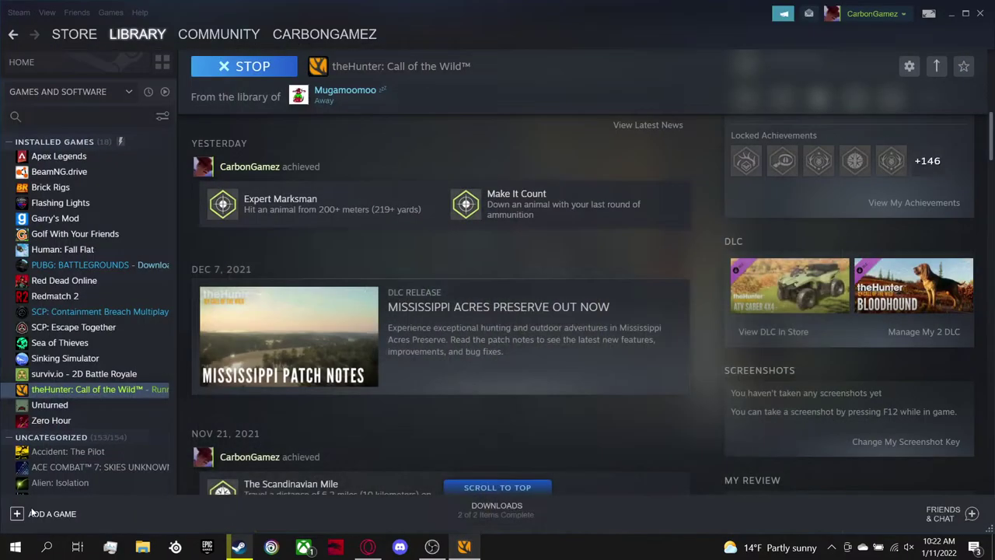
# Open a new Notepad note and write "trying to get it to go full screen".
pyautogui.press('super')
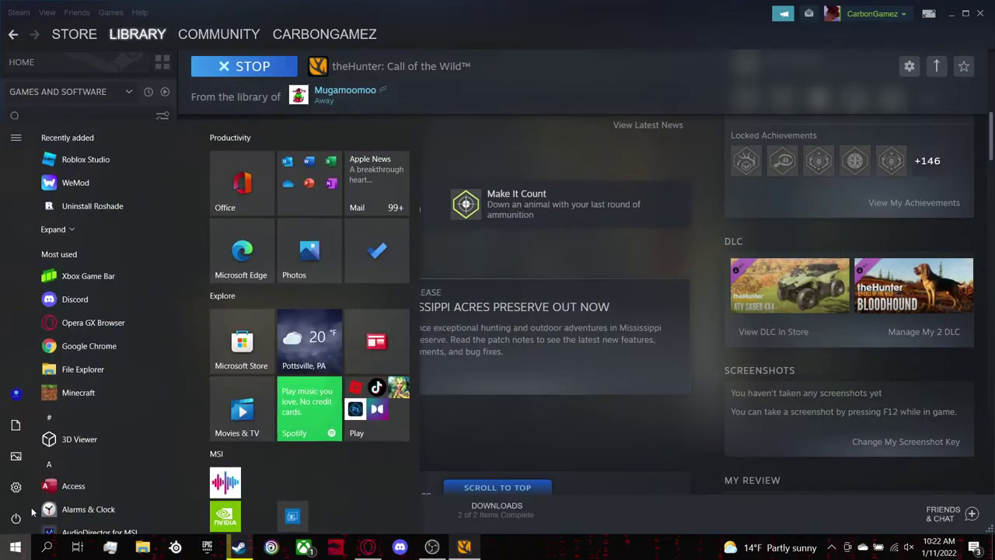
pyautogui.write('note')
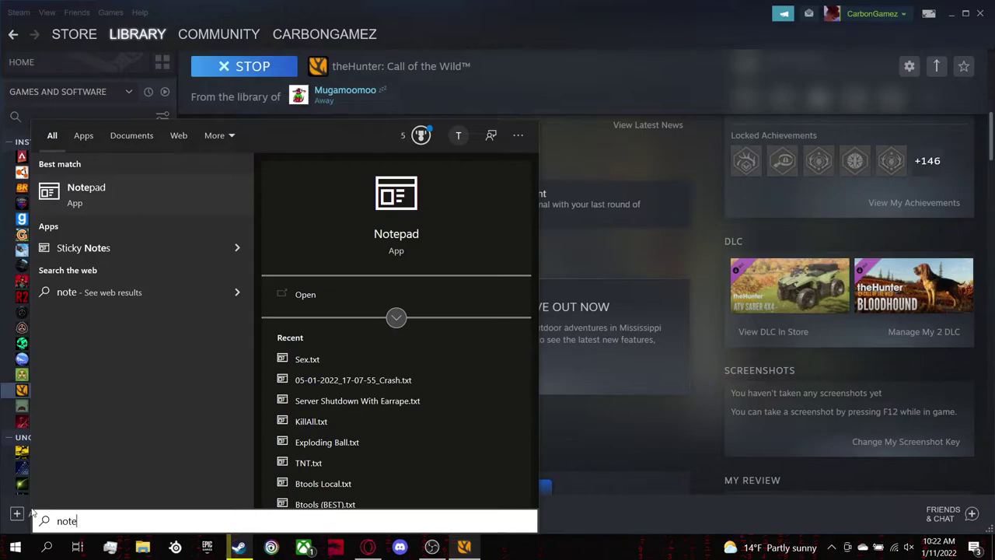
pyautogui.press('Return')
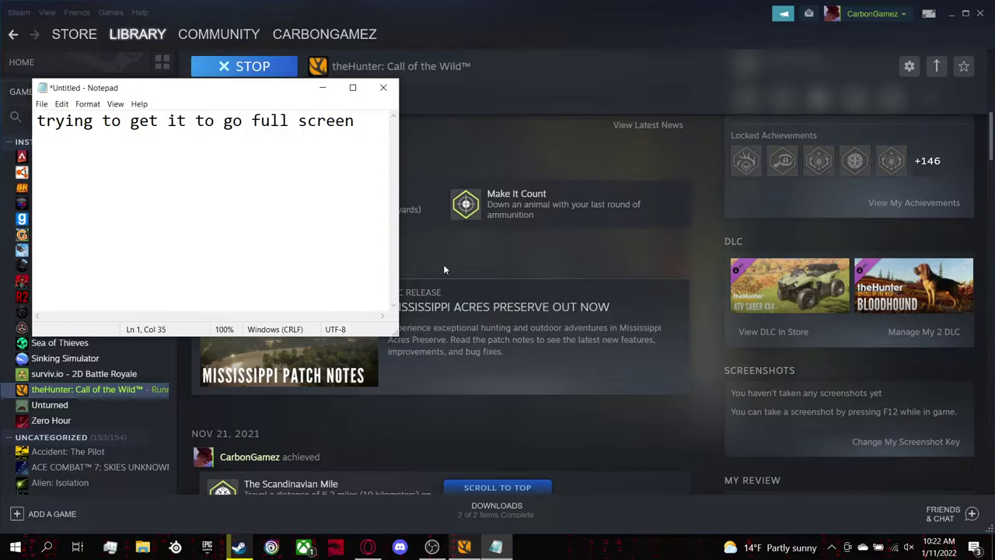
# Switch back to the game, leave the reserve selection and continue the saved game from the main menu.
pyautogui.click(465, 548)
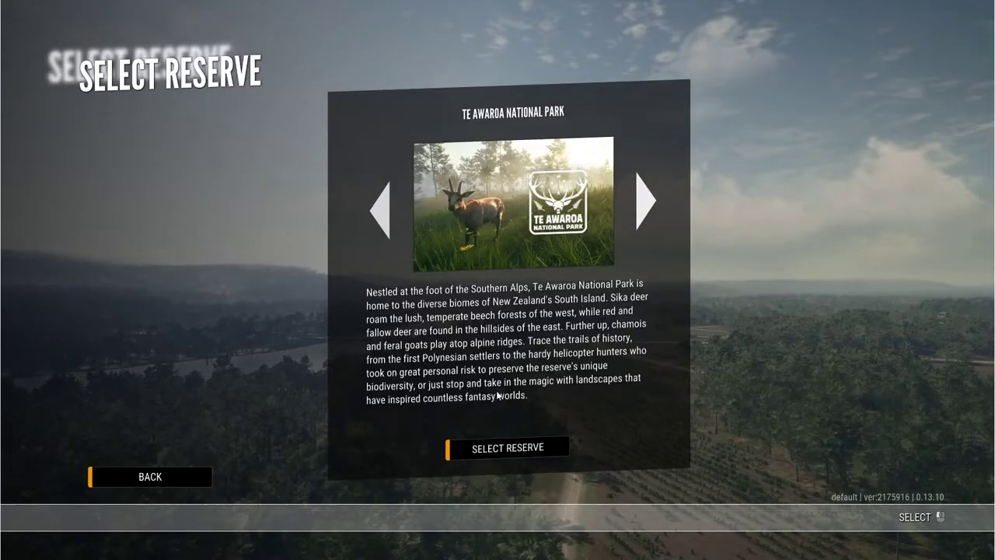
pyautogui.click(176, 478)
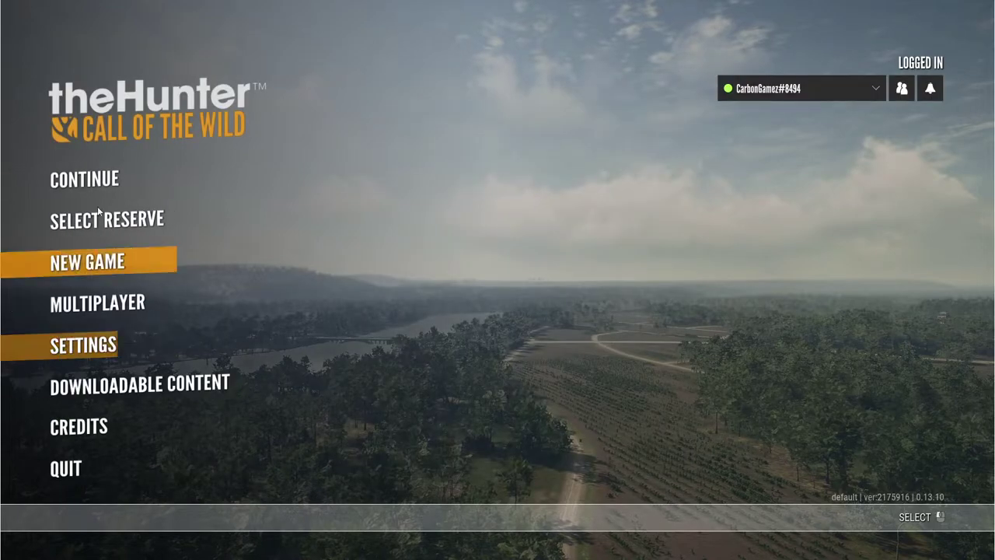
pyautogui.click(131, 162)
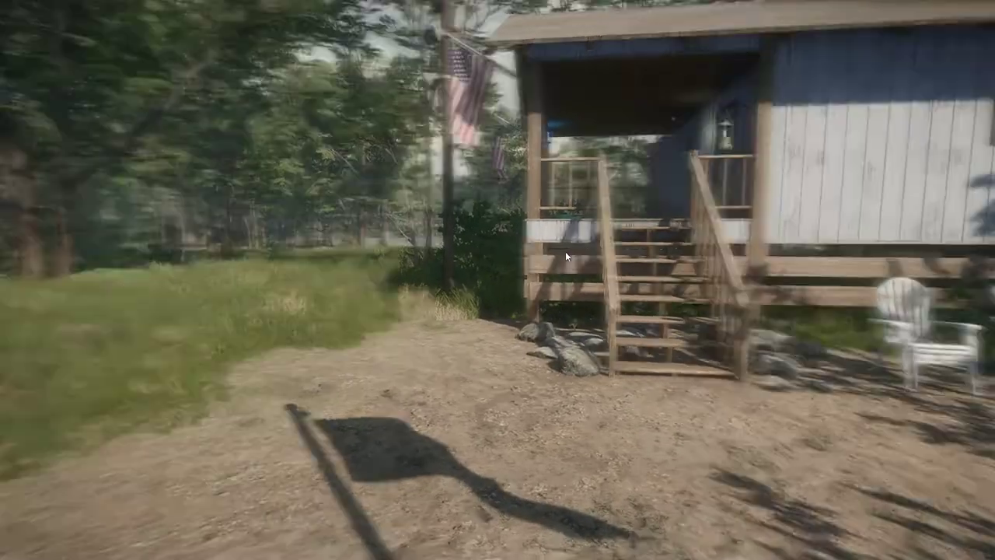
# Walk up the cabin stairs to the red locker on the porch and open the store.
pyautogui.press('w')
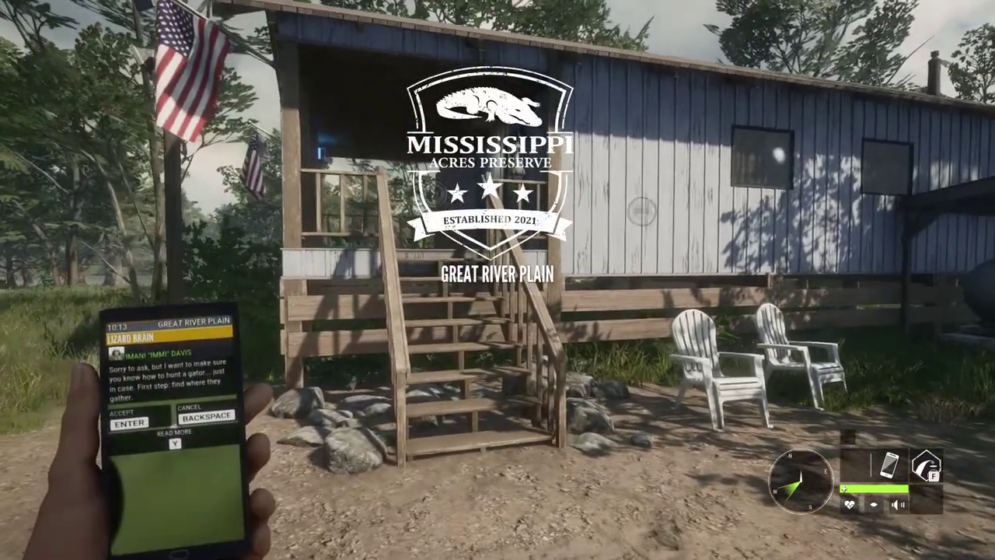
pyautogui.press('w')
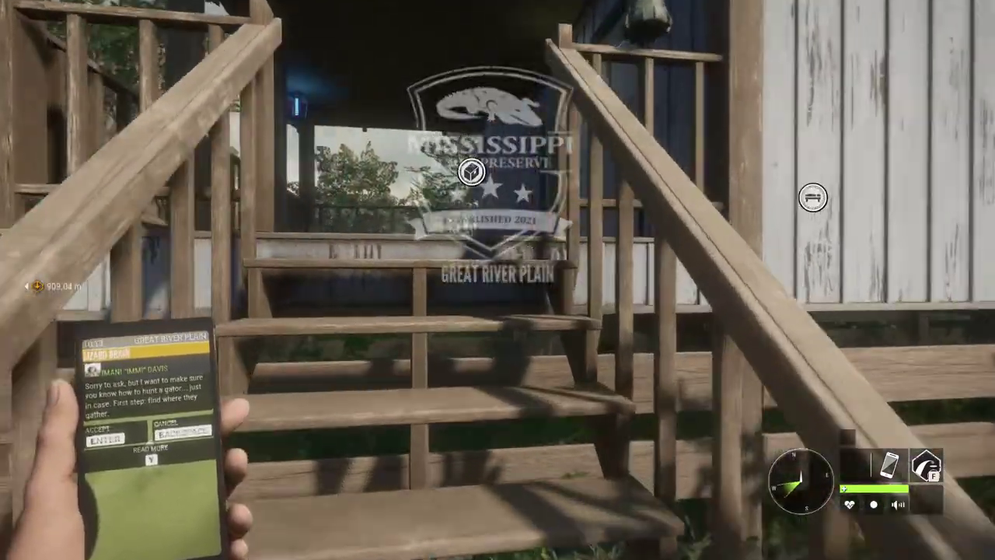
pyautogui.press('w')
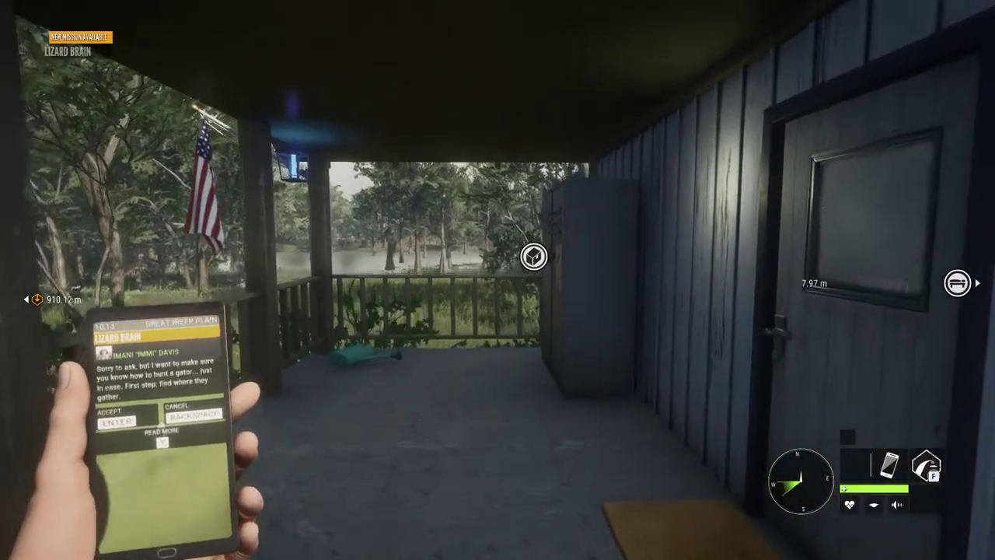
pyautogui.press('w')
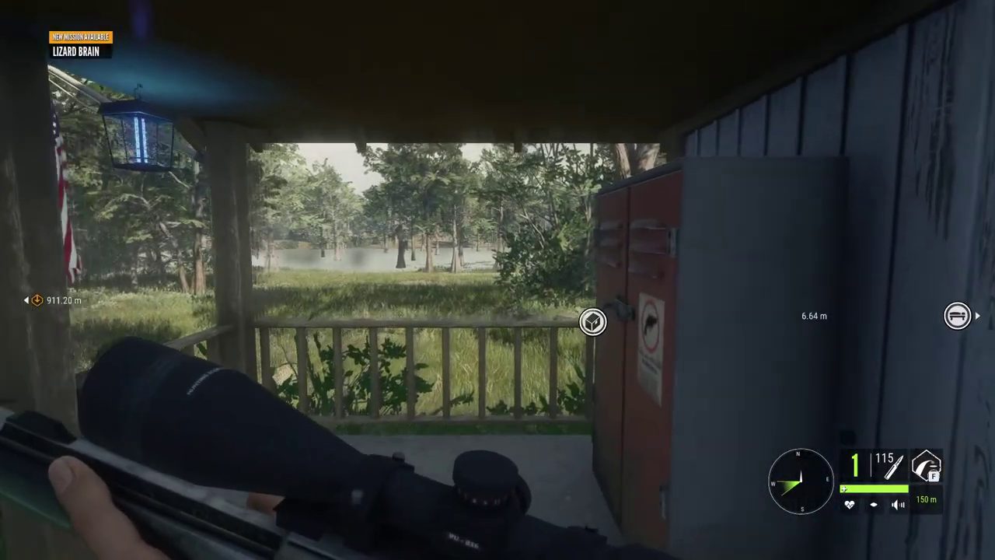
pyautogui.press('e')
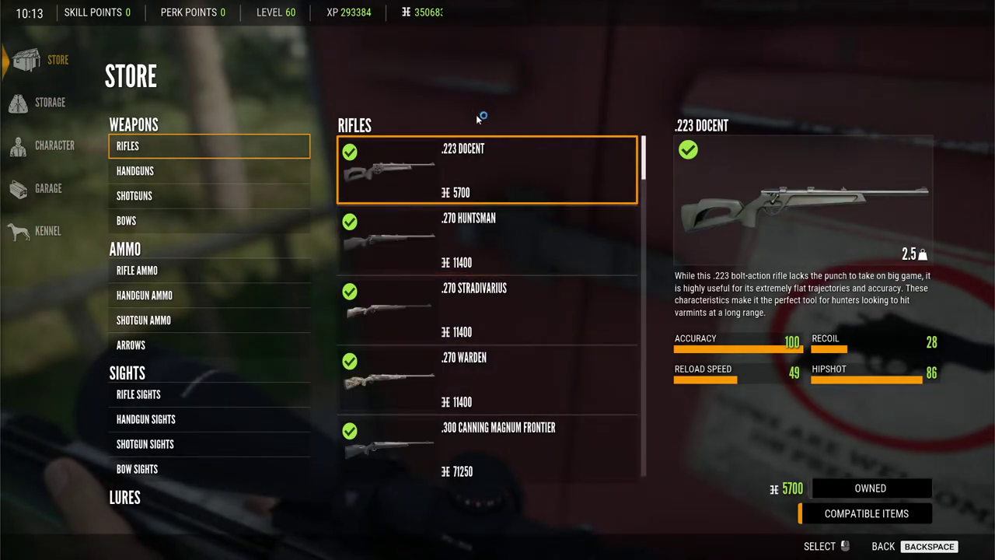
# Look through the store's rifle list from the .223 Docent down to the Kullman .22H models.
pyautogui.scroll(-5, 512, 217)
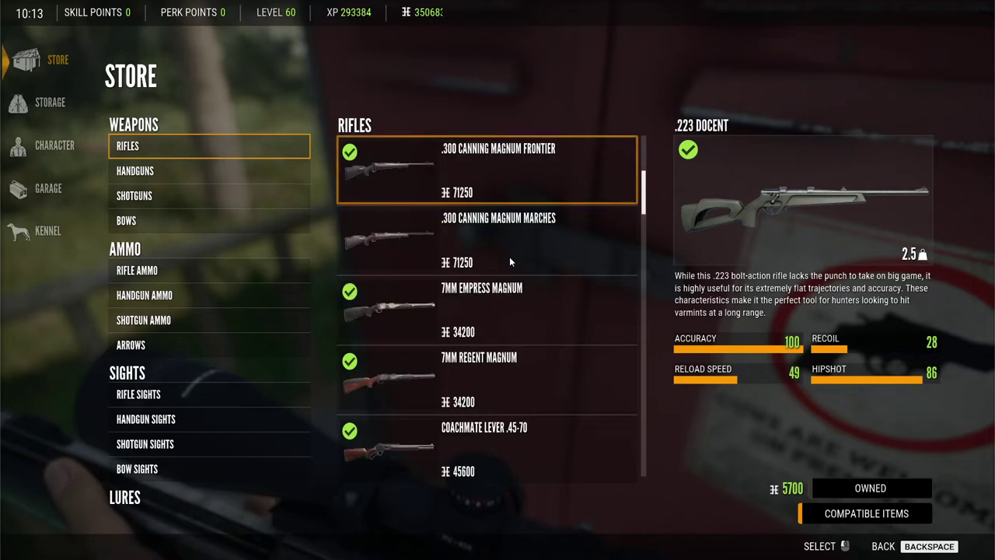
pyautogui.scroll(-3, 505, 272)
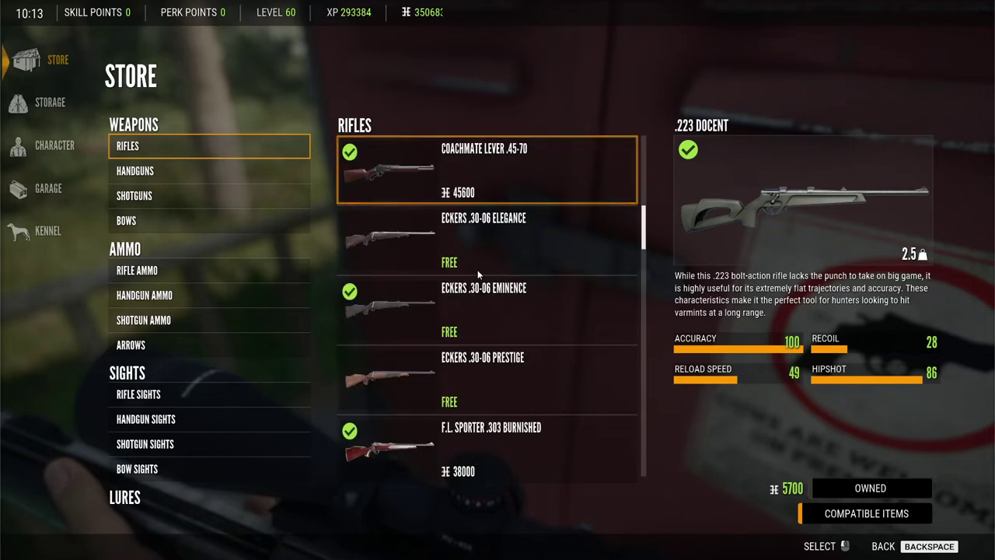
pyautogui.scroll(-1, 510, 322)
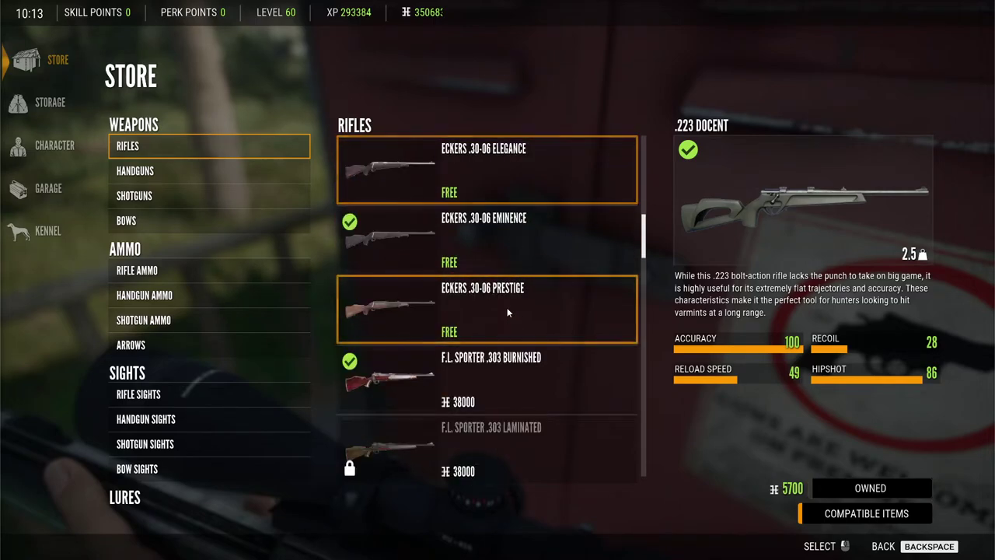
pyautogui.scroll(-2, 460, 300)
pyautogui.scroll(-1, 470, 324)
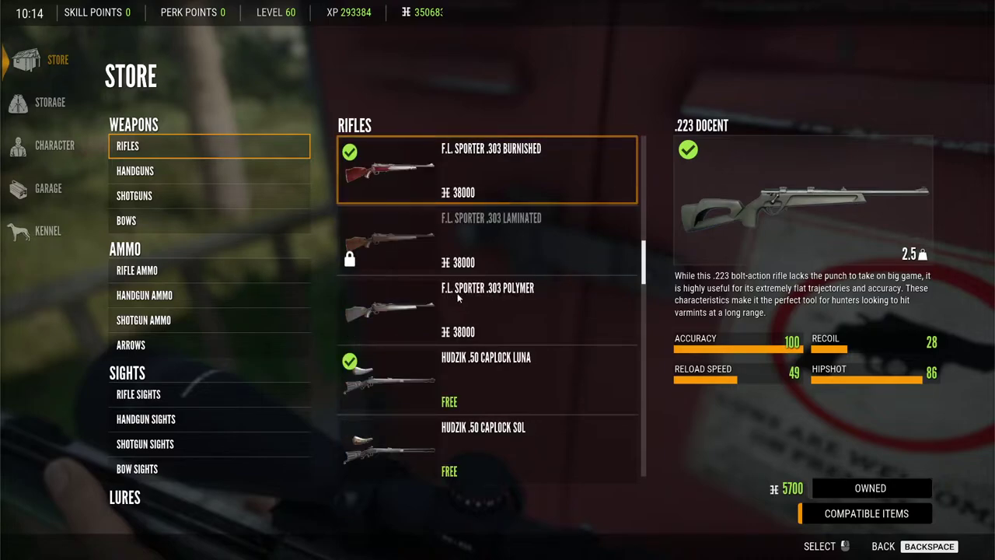
pyautogui.scroll(-1, 469, 324)
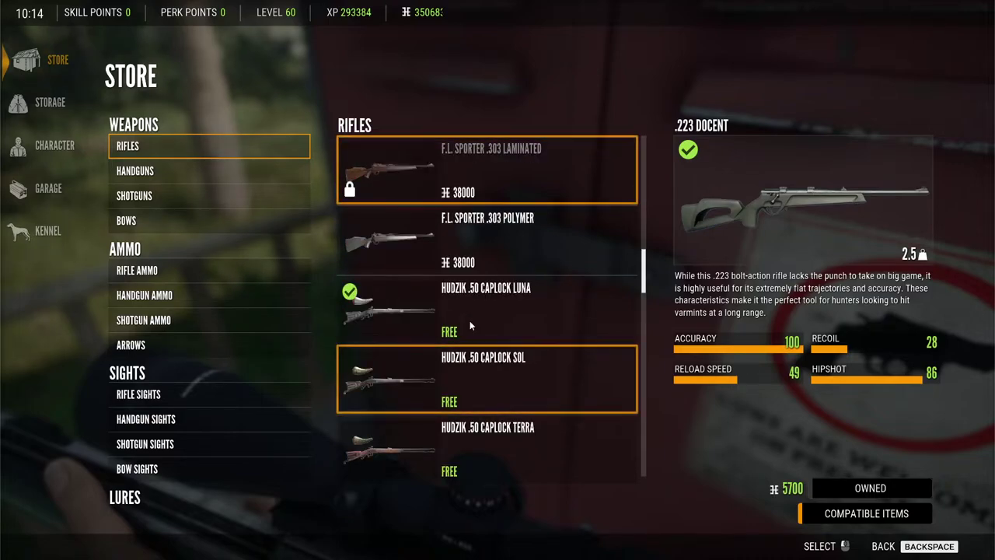
pyautogui.scroll(-1, 469, 320)
pyautogui.scroll(-2, 469, 320)
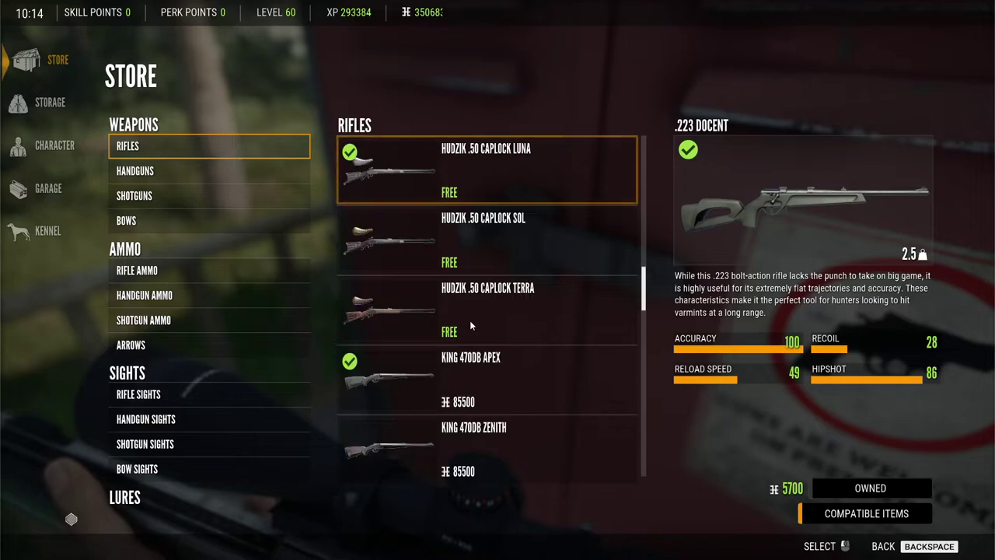
pyautogui.scroll(-1, 472, 374)
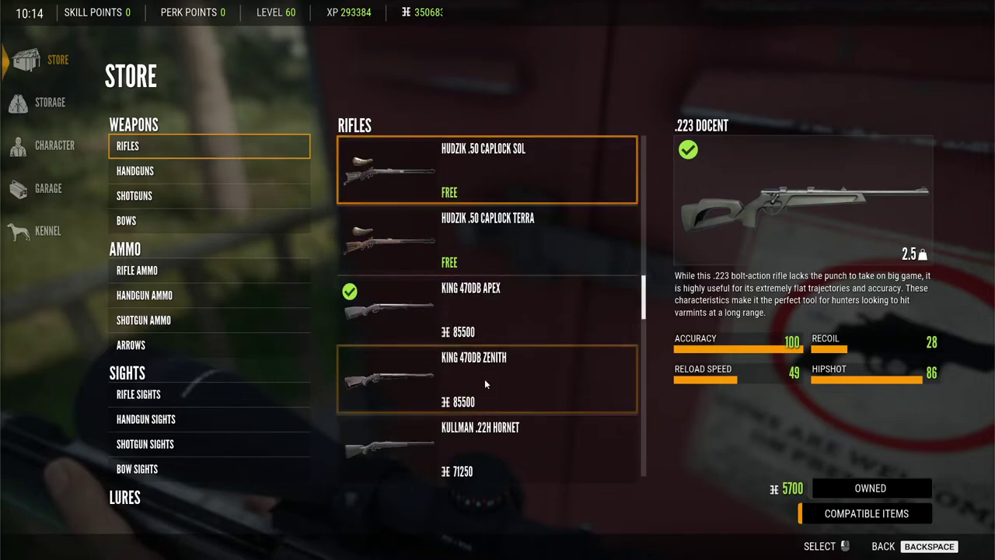
pyautogui.scroll(-1, 465, 374)
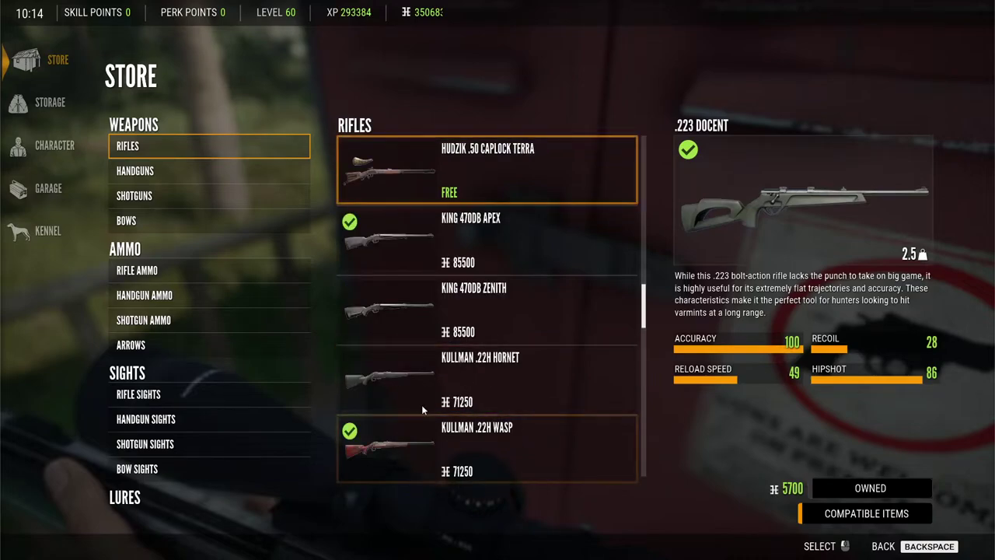
# View the store's shotgun list and switch to the handgun list.
pyautogui.press('Down')
pyautogui.press('Down')
pyautogui.scroll(-1, 480, 300)
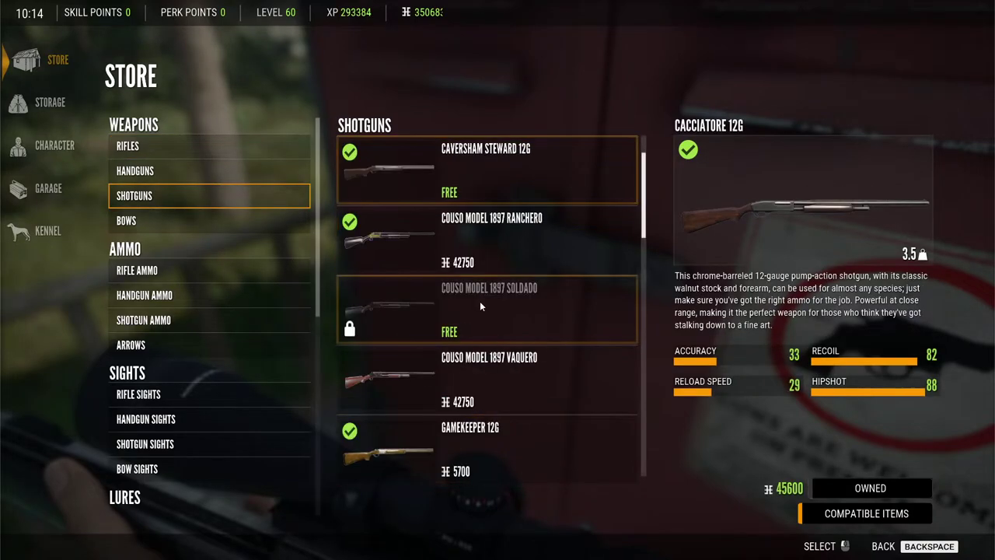
pyautogui.click(193, 165)
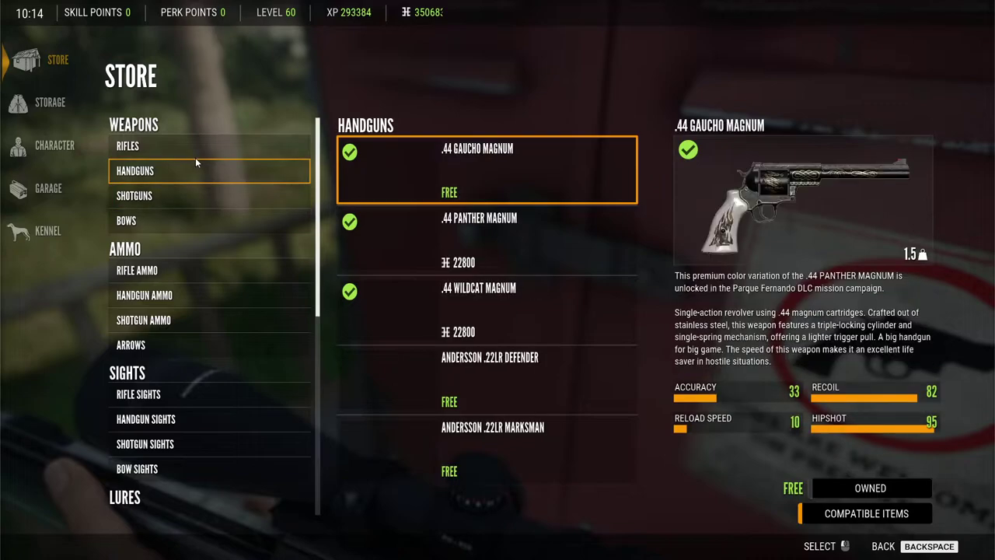
# Look through the store's handgun list from the .44 Gaucho Magnum to the Rhino 454, and switch to the bows.
pyautogui.scroll(-5, 507, 233)
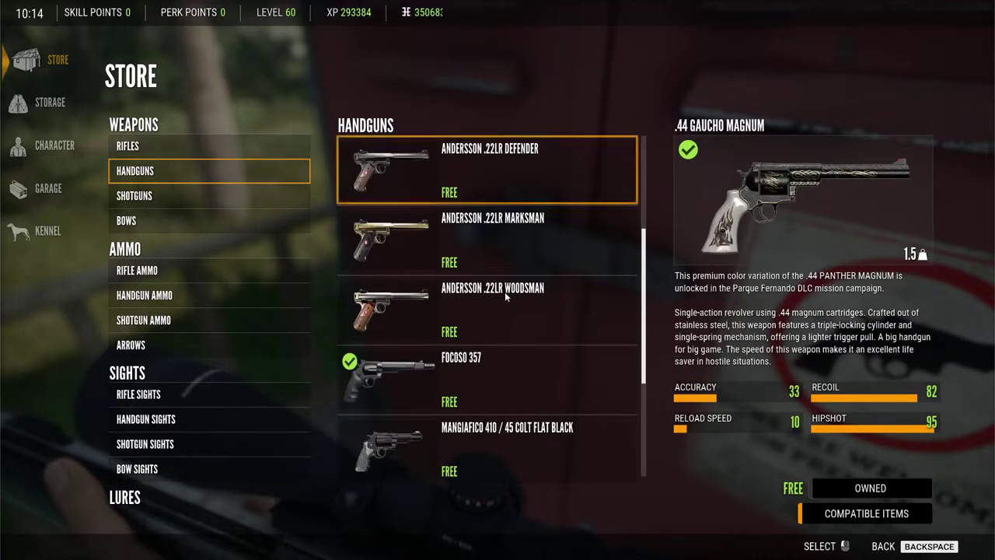
pyautogui.scroll(-1, 507, 303)
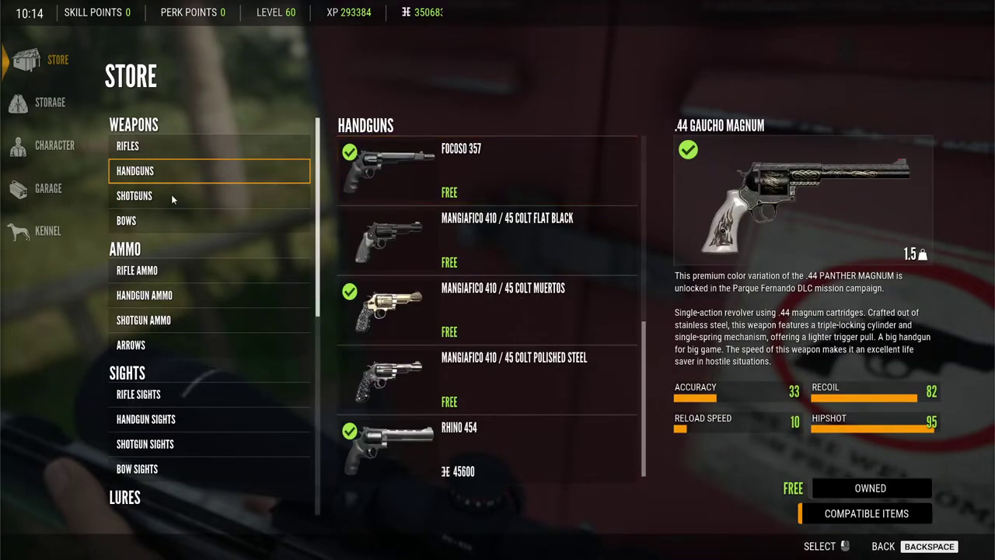
pyautogui.press('Down')
pyautogui.press('Down')
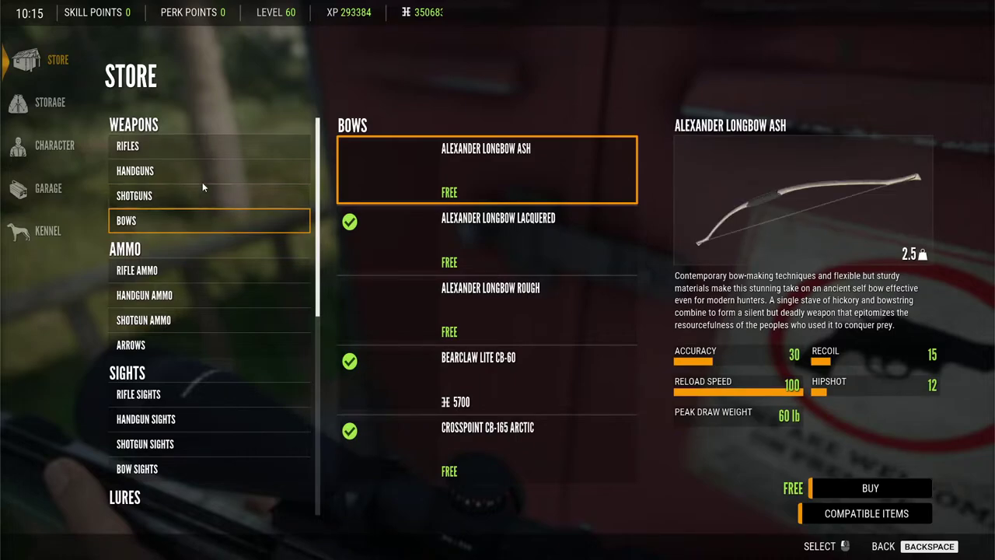
# Look through the store's shotgun list down to the Strecker SxS 20G models.
pyautogui.click(201, 187)
pyautogui.scroll(-1, 512, 237)
pyautogui.scroll(-4, 502, 233)
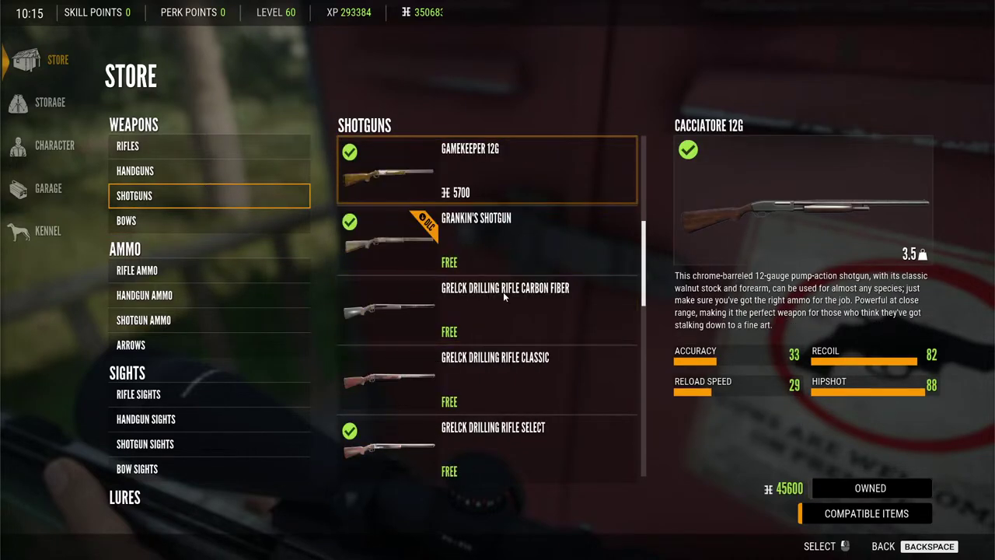
pyautogui.scroll(-3, 493, 395)
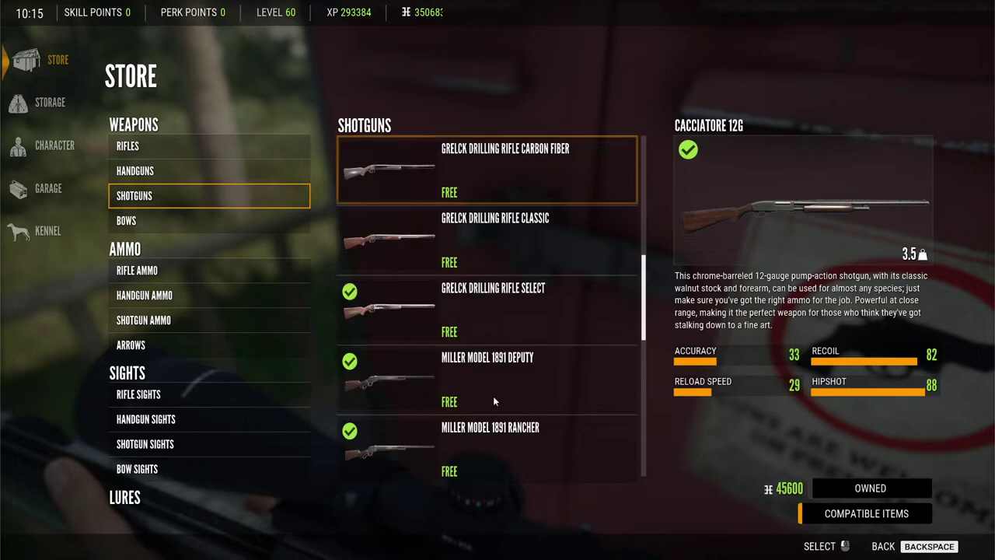
pyautogui.scroll(-7, 522, 381)
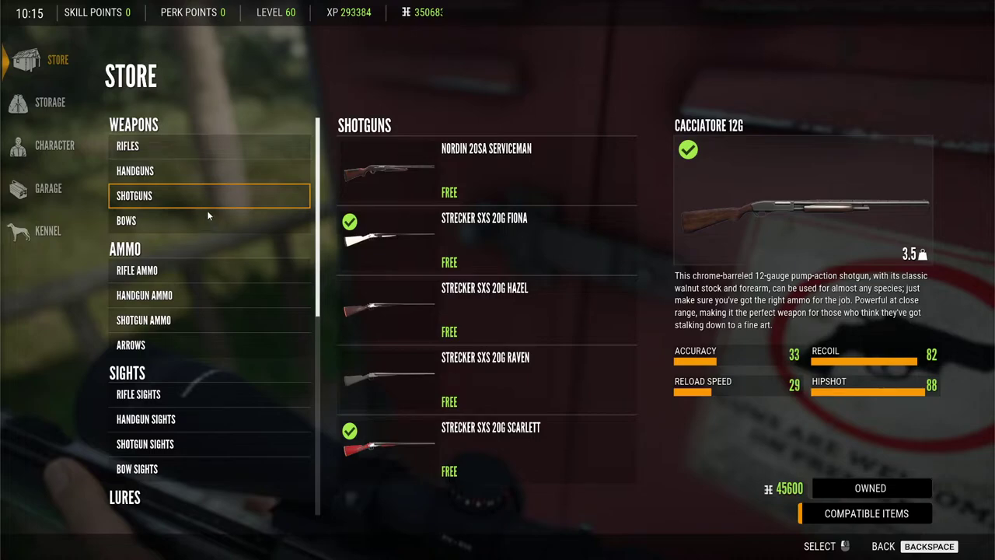
# Look through the store's bow list from the Alexander Longbows to the Razorback Lite CB-60.
pyautogui.click(253, 226)
pyautogui.scroll(-2, 448, 248)
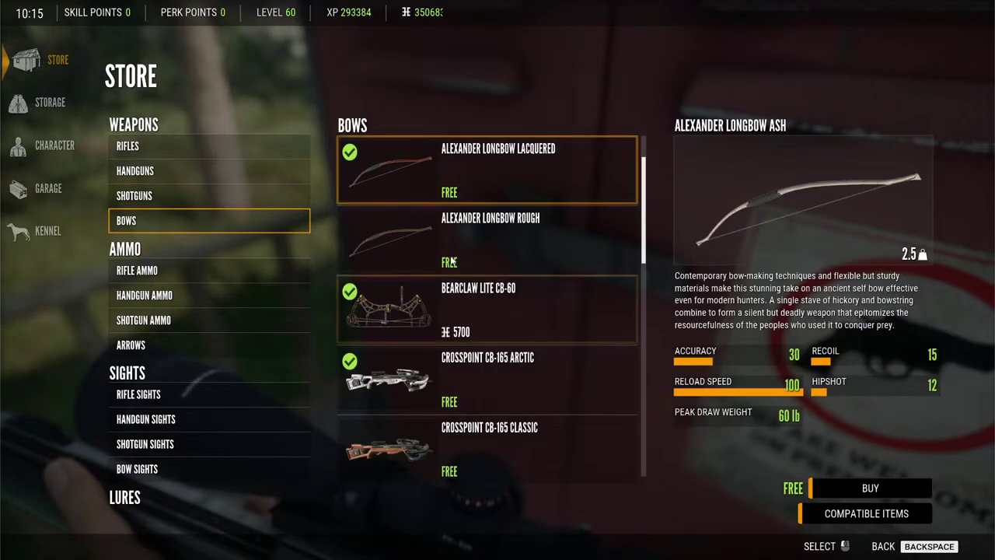
pyautogui.scroll(-9, 449, 272)
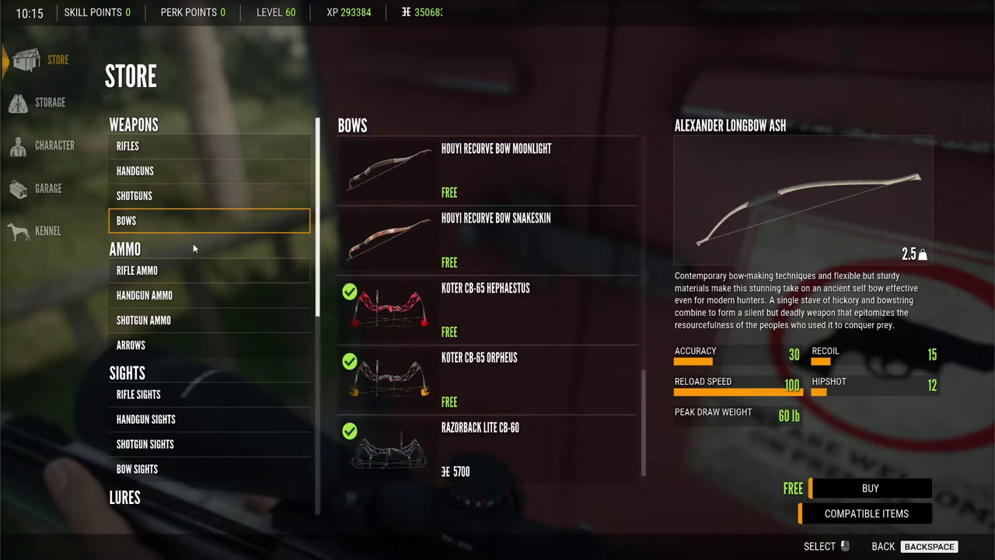
# Look through the store's rifle ammo and handgun ammo lists.
pyautogui.click(171, 269)
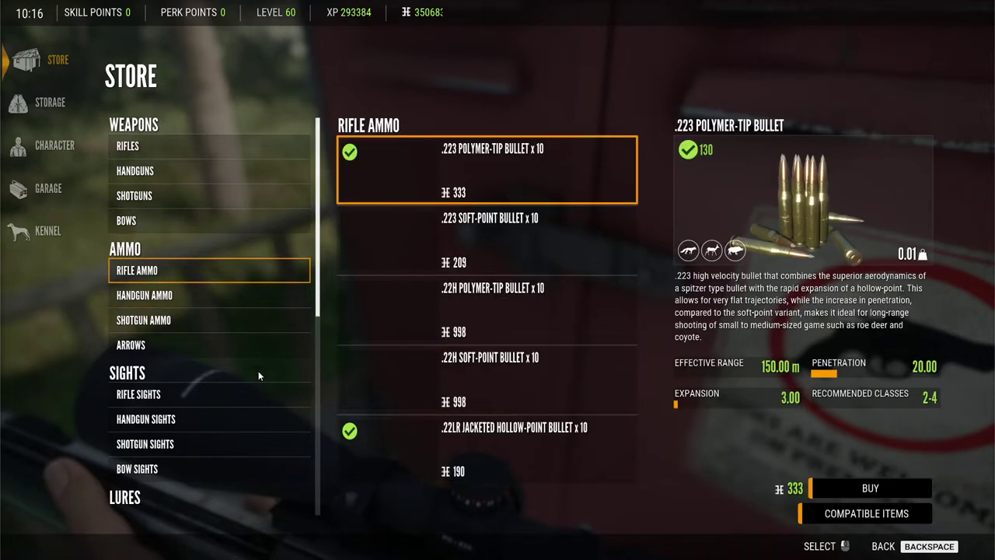
pyautogui.scroll(-9, 394, 280)
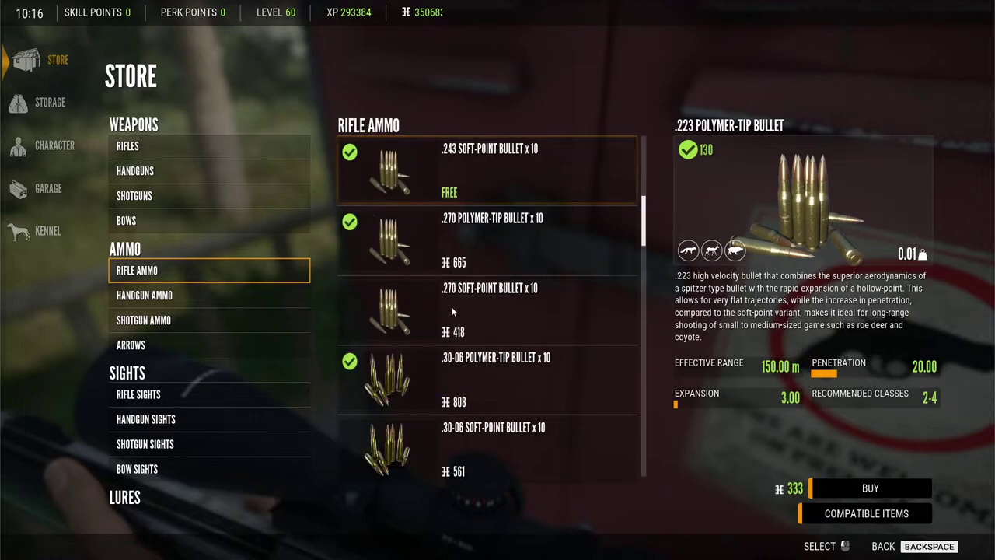
pyautogui.scroll(-3, 454, 306)
pyautogui.click(192, 294)
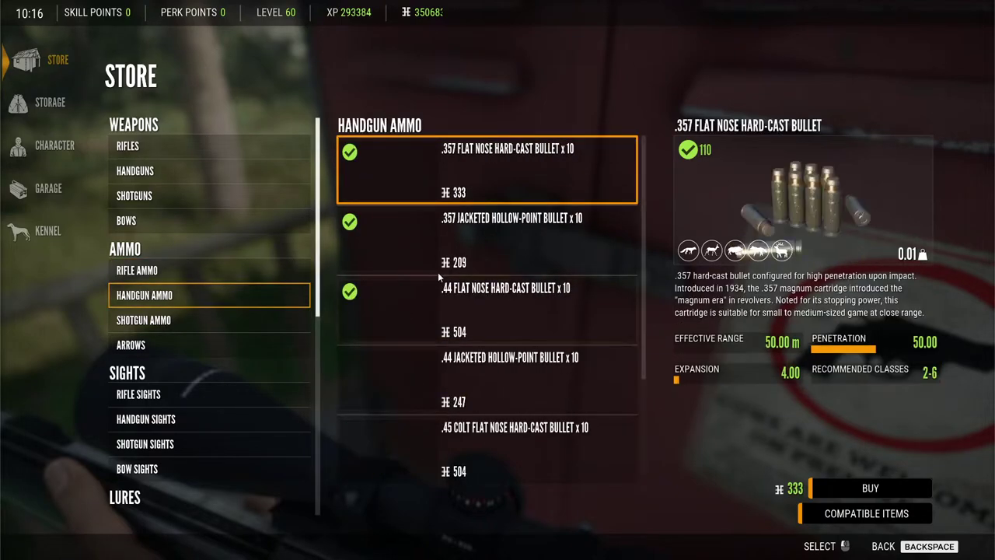
pyautogui.scroll(-2, 446, 280)
# Look through the store's shotgun ammo and arrow lists.
pyautogui.click(188, 319)
pyautogui.scroll(-4, 459, 285)
pyautogui.scroll(-5, 459, 284)
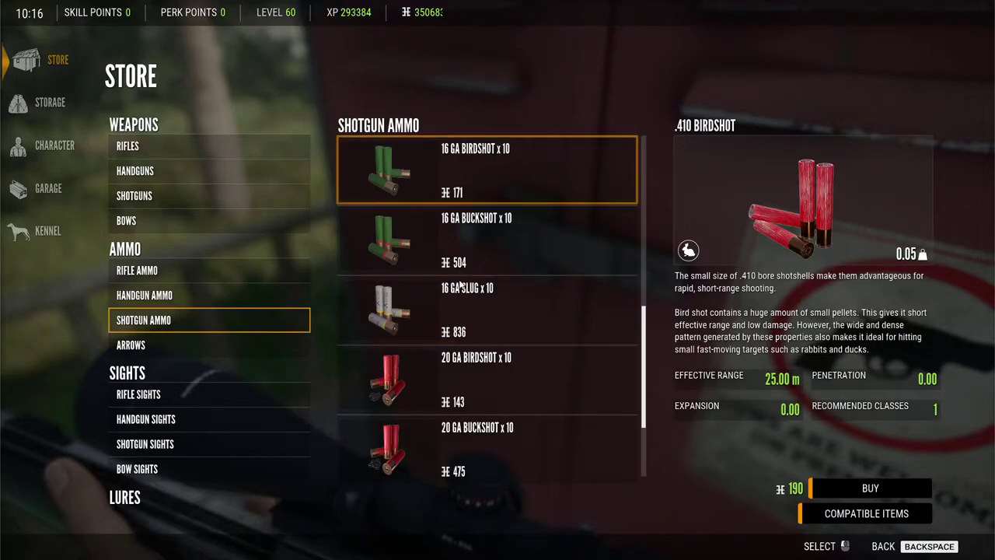
pyautogui.click(208, 344)
pyautogui.scroll(-7, 457, 294)
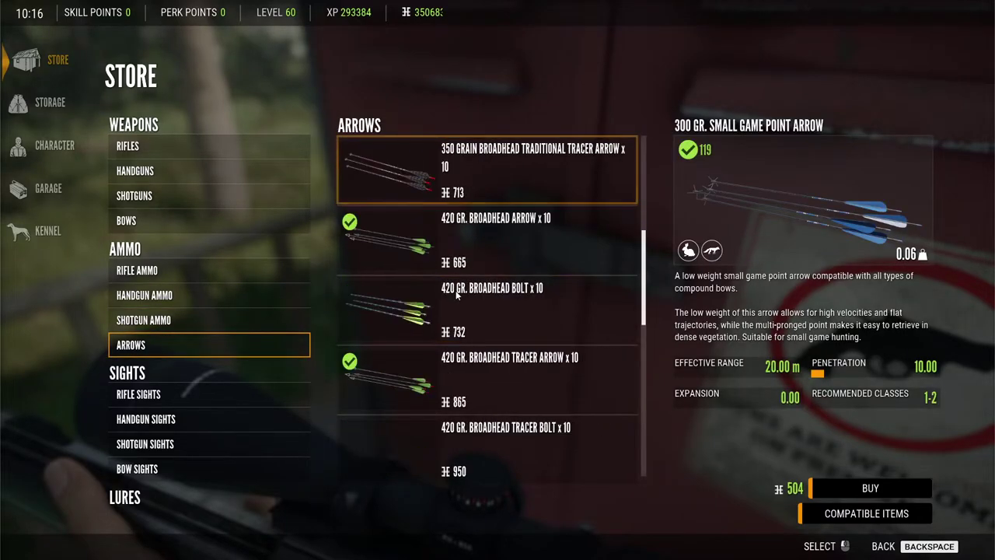
pyautogui.scroll(-6, 457, 293)
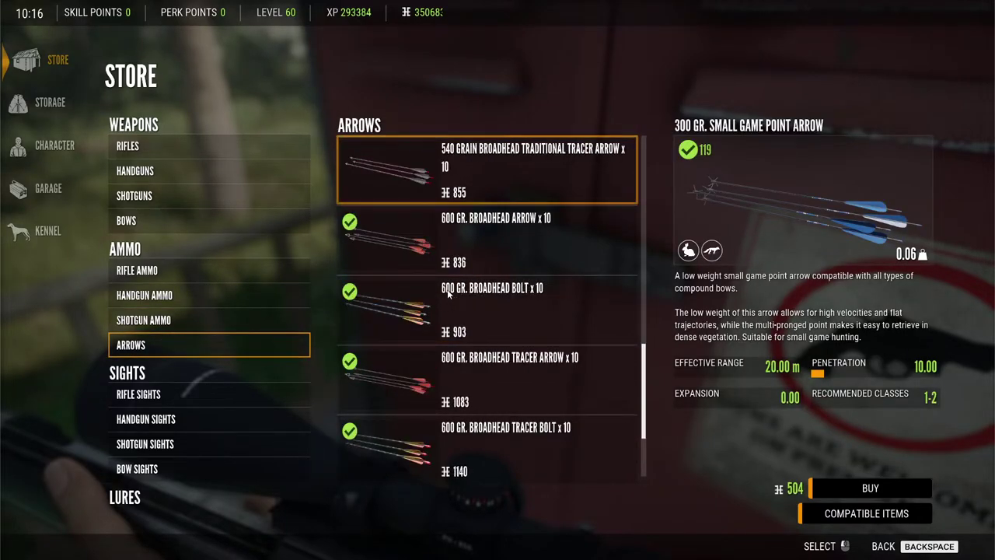
# Look through the store's rifle sights from the Argus 8-16x50 scope to the Tru-Vision tritium sights.
pyautogui.click(201, 389)
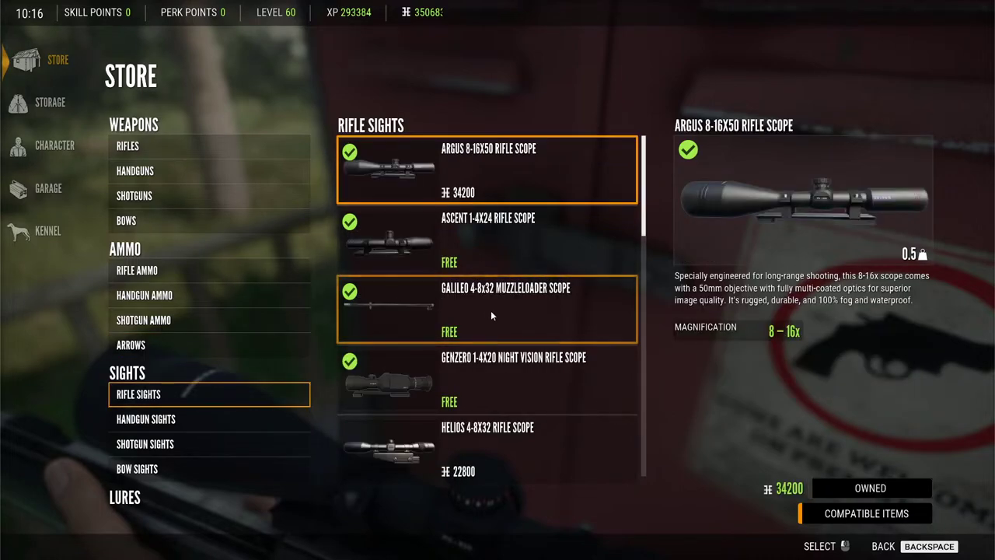
pyautogui.scroll(-1, 472, 402)
pyautogui.scroll(-3, 503, 396)
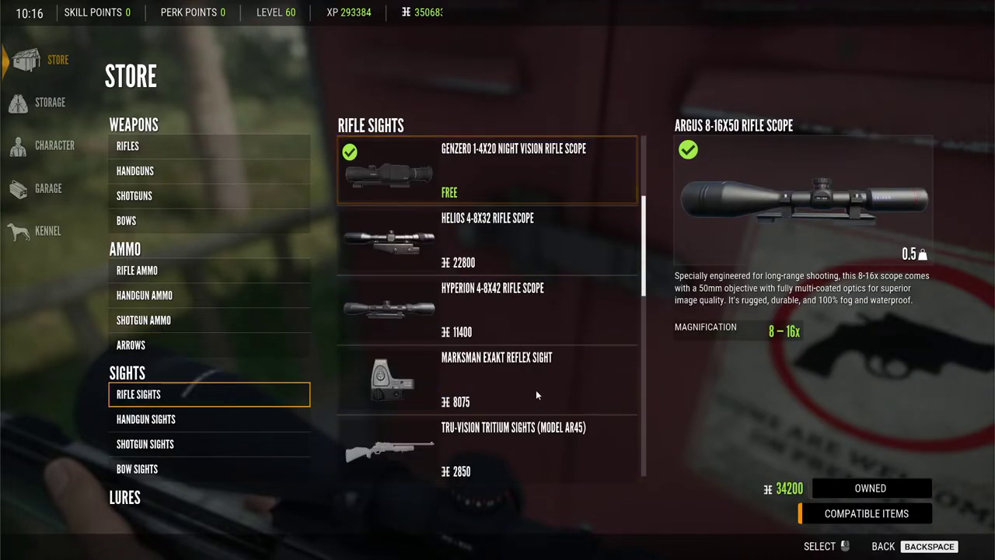
pyautogui.scroll(-8, 535, 400)
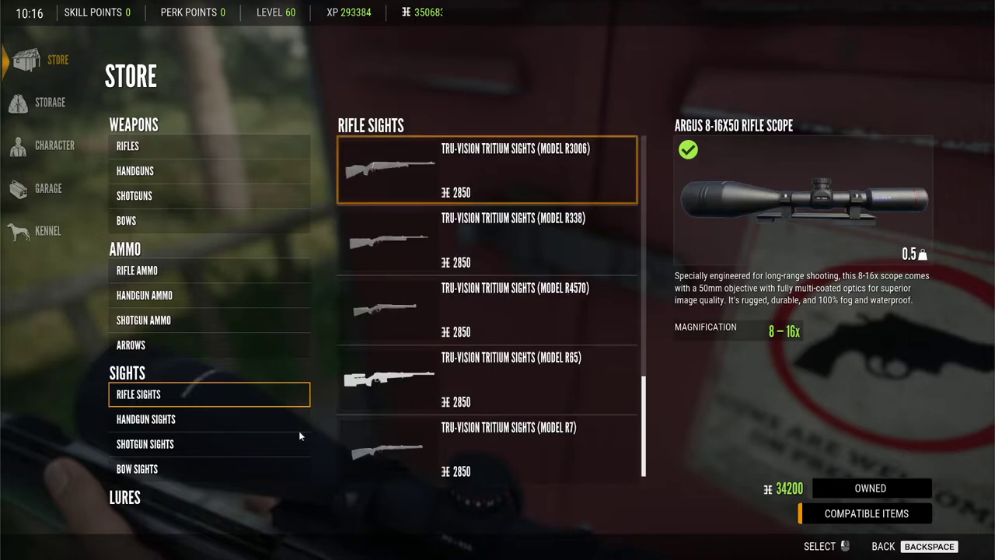
# View the store's shotgun sights, handgun sights and bow sights.
pyautogui.click(177, 443)
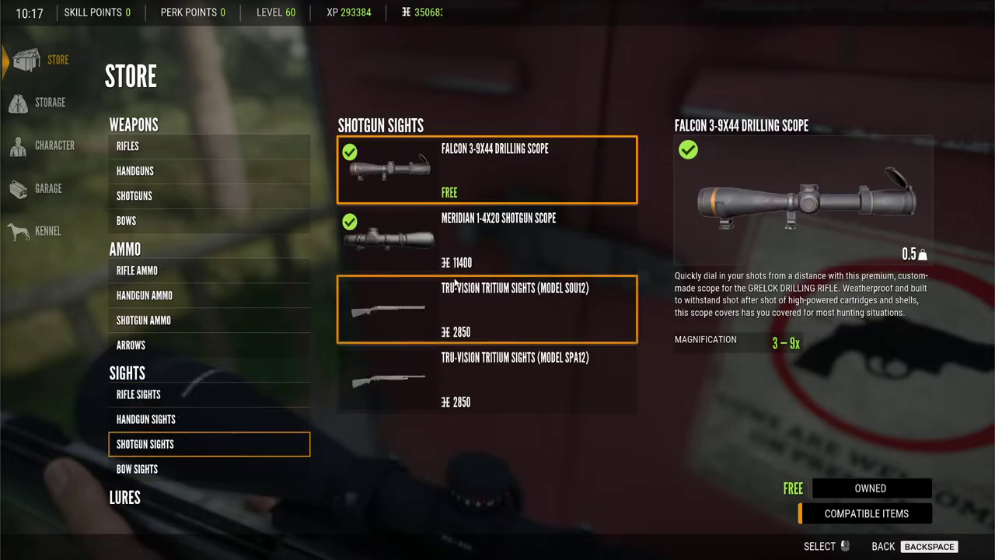
pyautogui.click(156, 413)
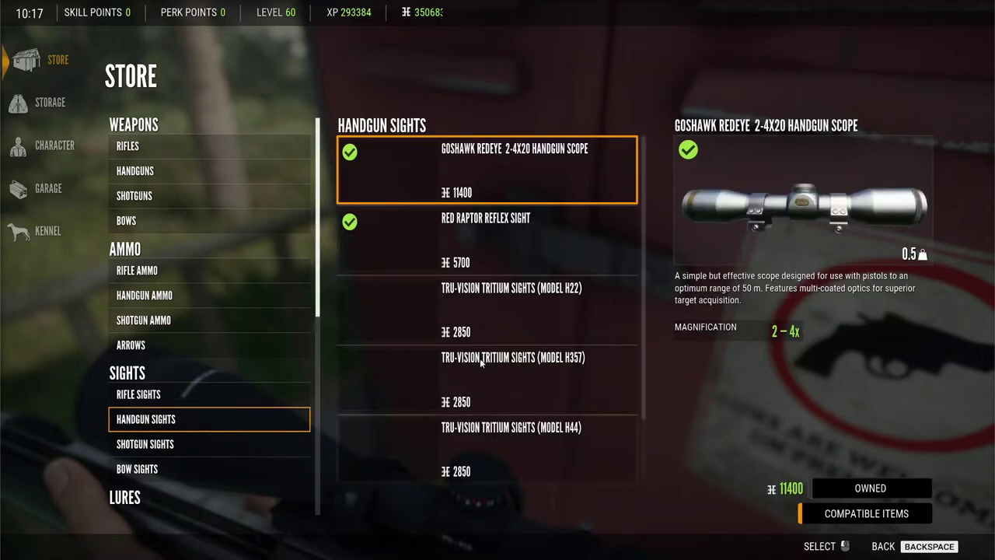
pyautogui.scroll(-1, 479, 309)
pyautogui.scroll(1, 473, 307)
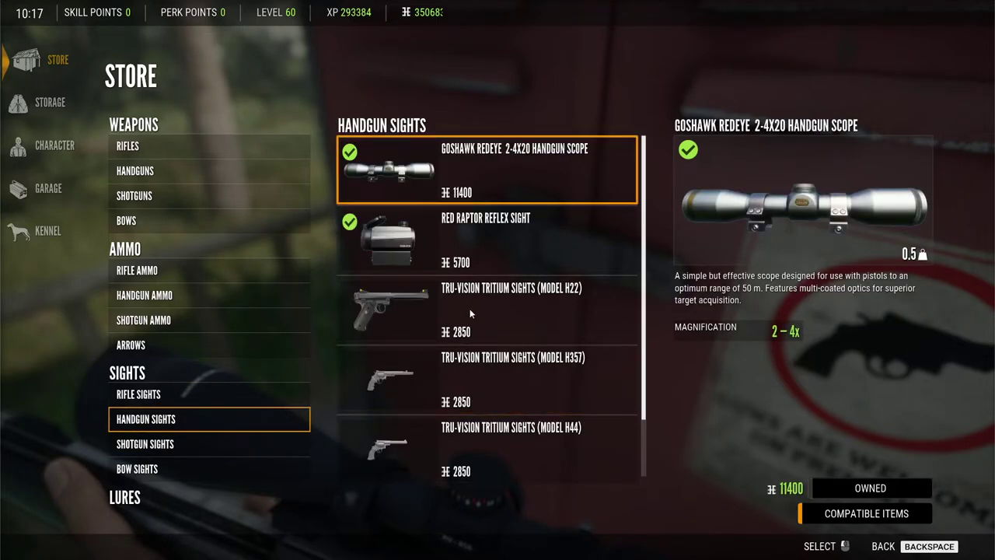
pyautogui.scroll(-1, 468, 311)
pyautogui.click(205, 460)
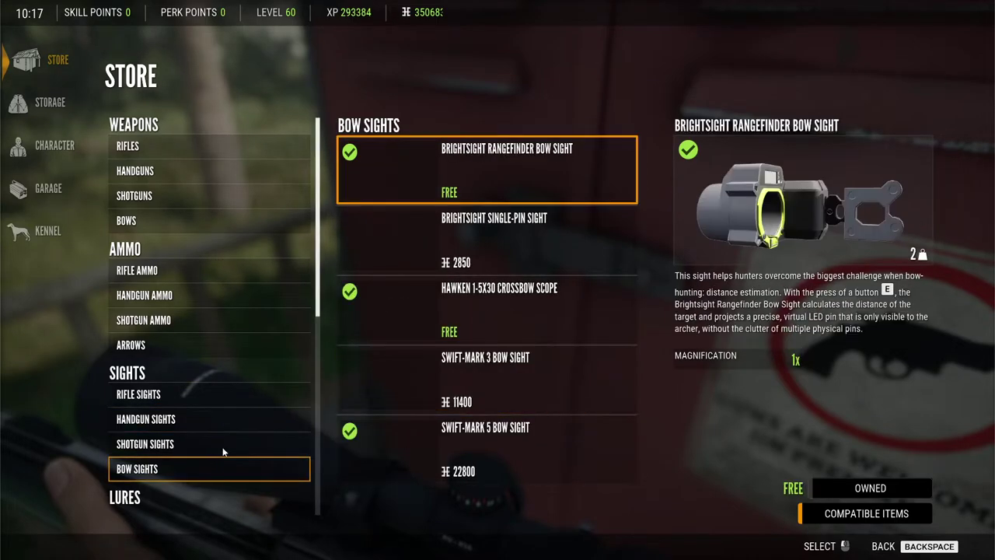
# Look through the store's animal callers to the end of the list.
pyautogui.scroll(-2, 223, 452)
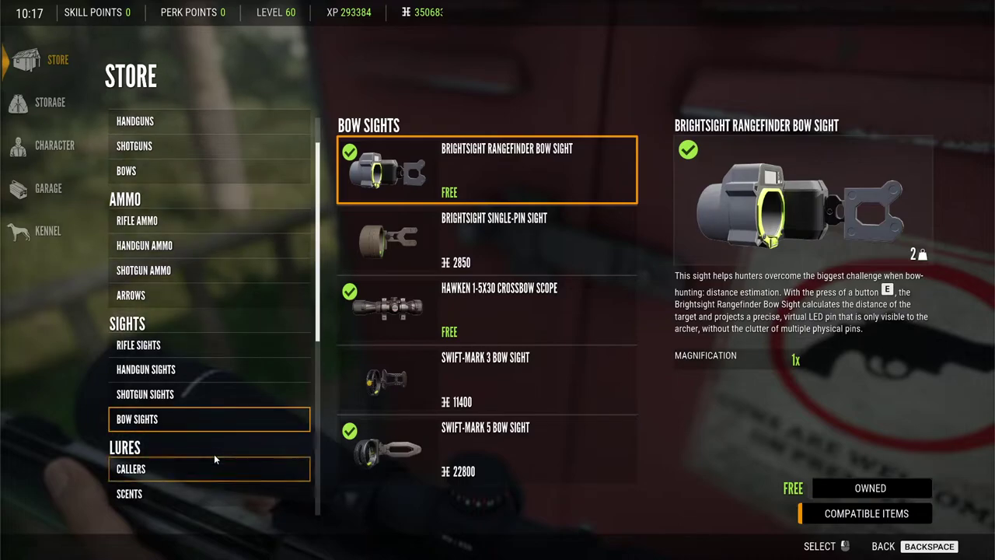
pyautogui.click(215, 461)
pyautogui.scroll(-1, 438, 362)
pyautogui.scroll(-8, 437, 362)
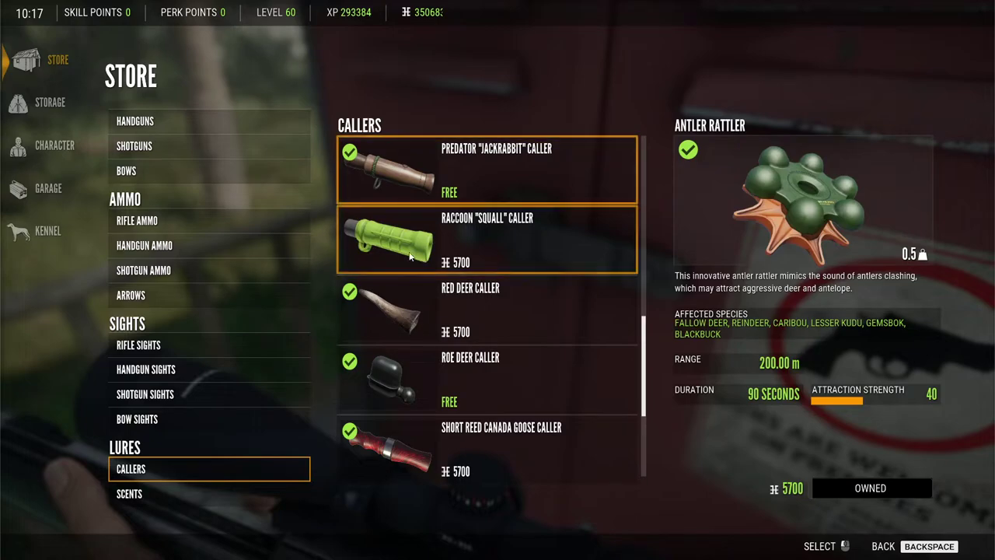
pyautogui.scroll(-1, 409, 257)
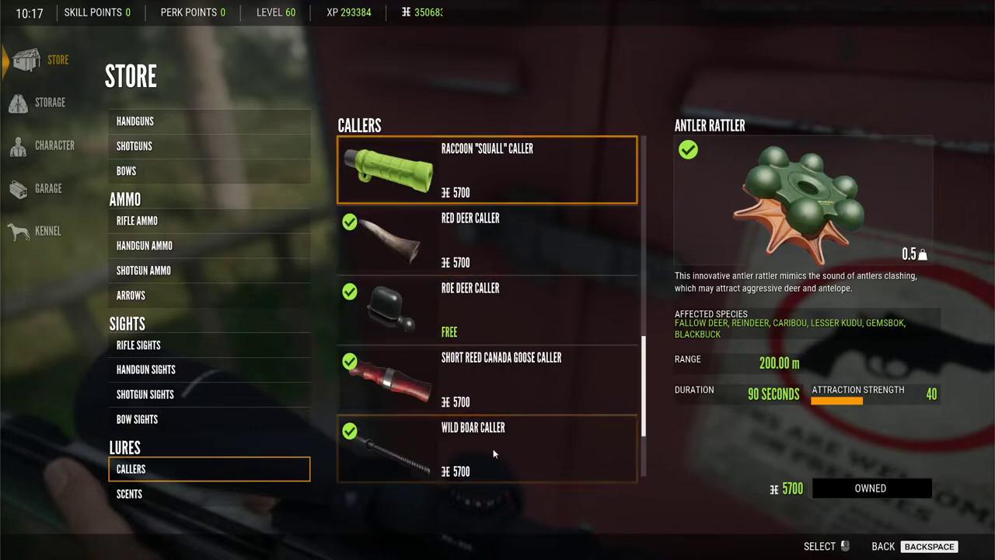
pyautogui.scroll(-2, 493, 454)
pyautogui.scroll(-1, 217, 468)
# Look through the store's scents and decoys.
pyautogui.click(189, 465)
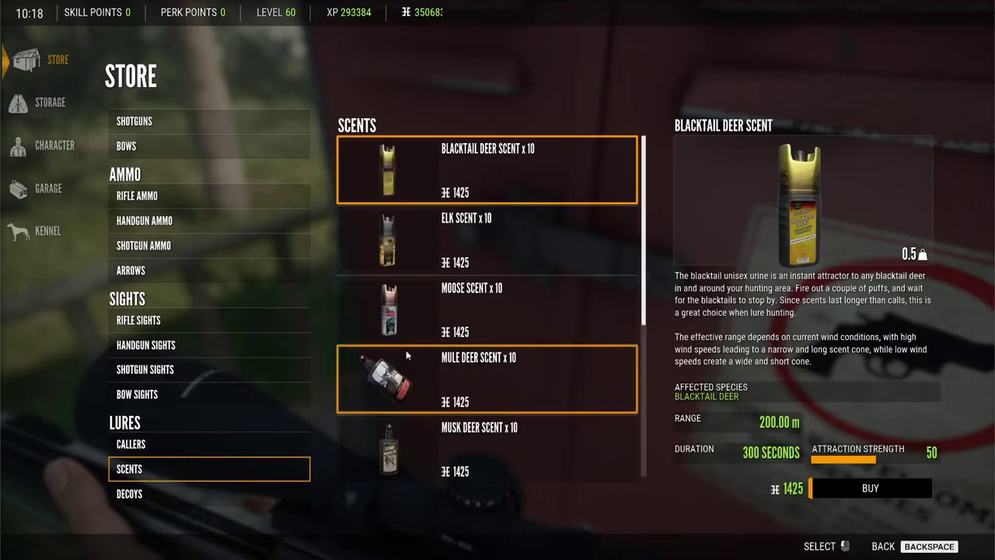
pyautogui.scroll(-4, 405, 356)
pyautogui.scroll(-1, 214, 453)
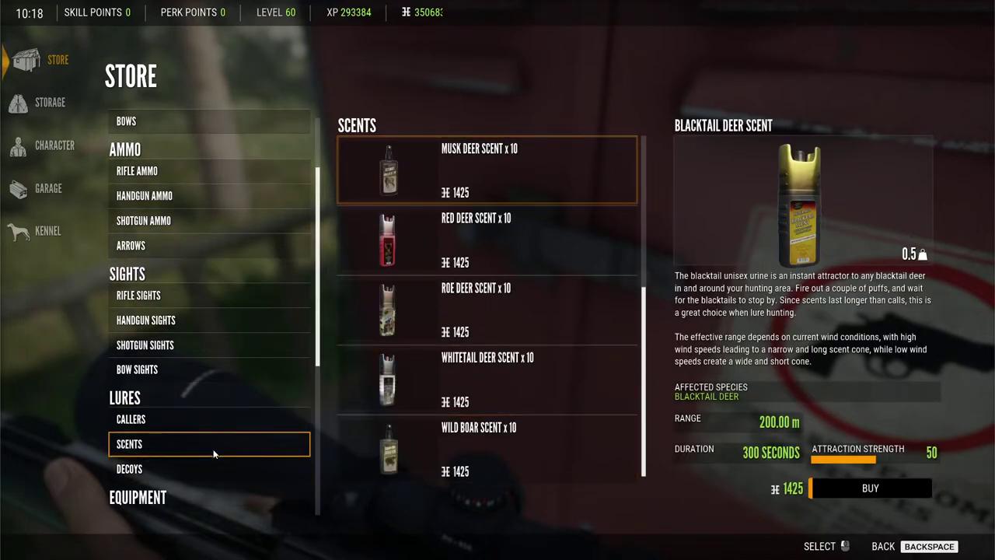
pyautogui.click(186, 466)
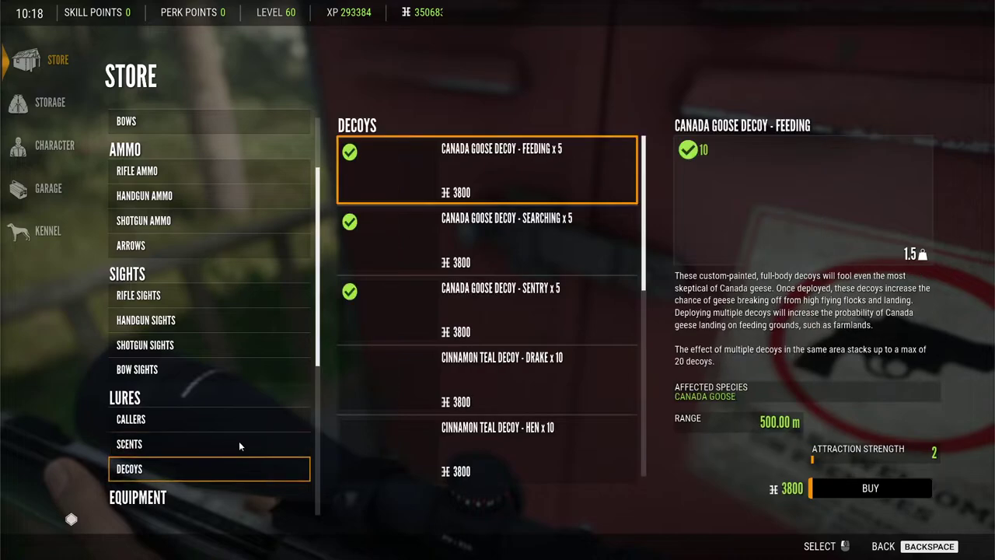
pyautogui.scroll(-4, 450, 333)
pyautogui.scroll(-2, 439, 333)
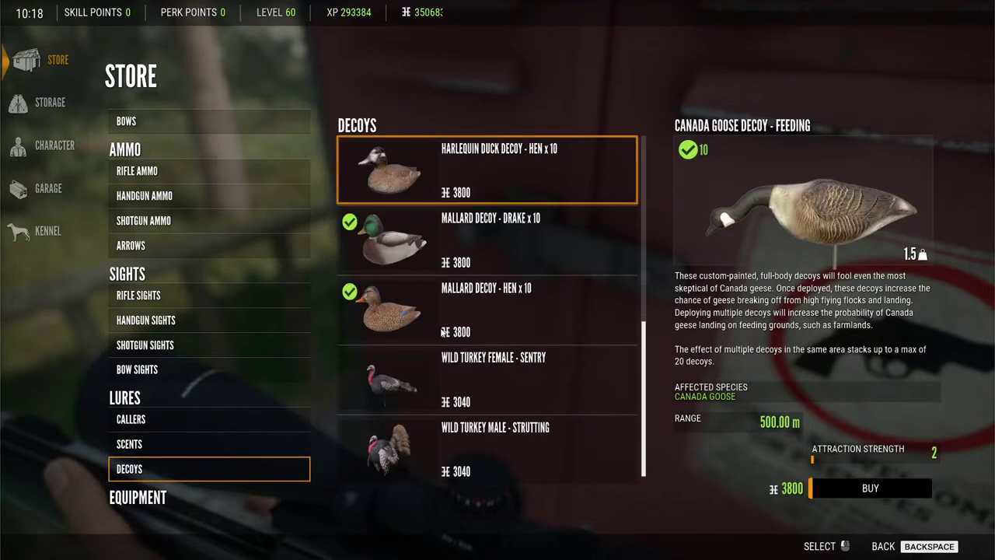
# View the store's consumables and clothing outfits.
pyautogui.scroll(-2, 202, 370)
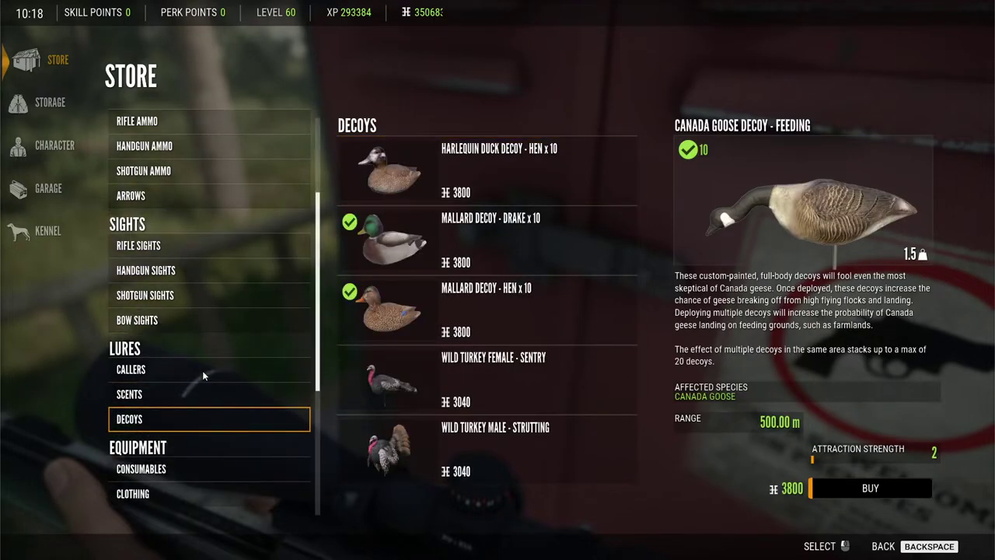
pyautogui.click(182, 457)
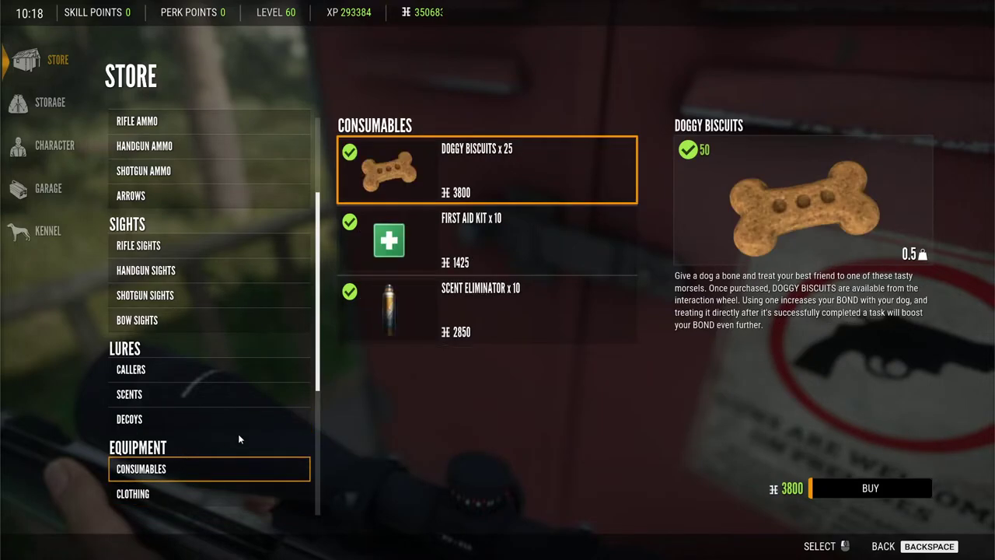
pyautogui.scroll(-1, 243, 432)
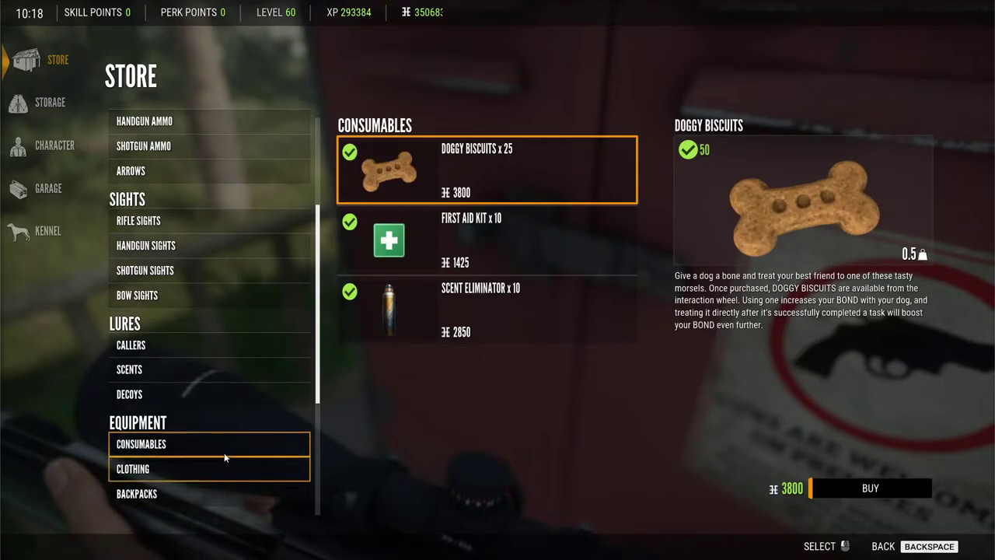
pyautogui.click(224, 456)
pyautogui.scroll(-1, 438, 383)
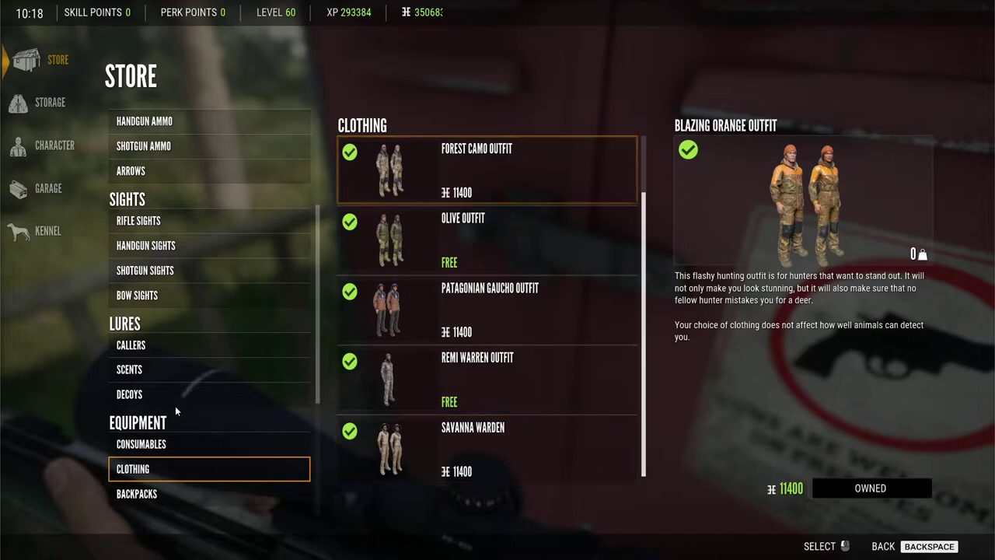
# Look through the store's backpacks down to the Trailscout Mini Daypacks.
pyautogui.scroll(-2, 175, 406)
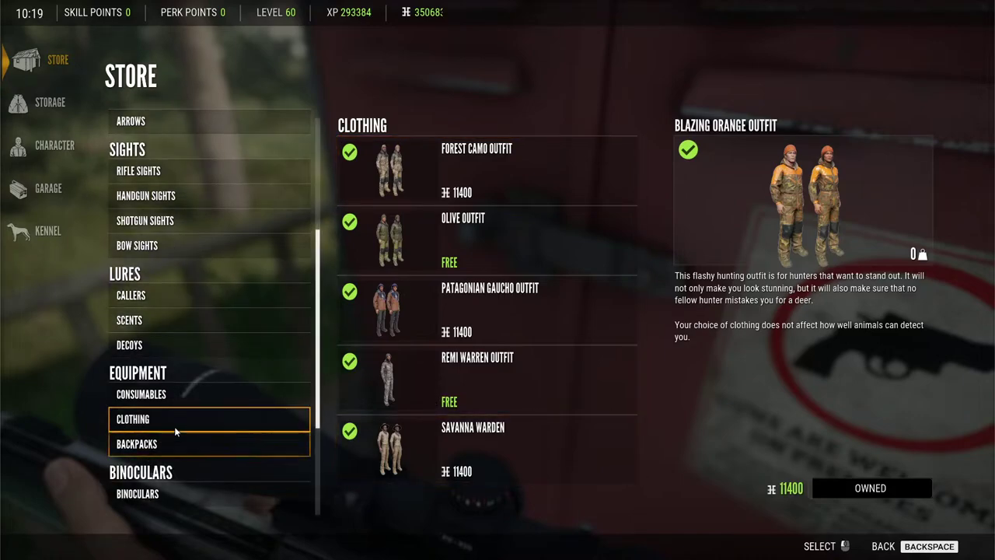
pyautogui.click(176, 433)
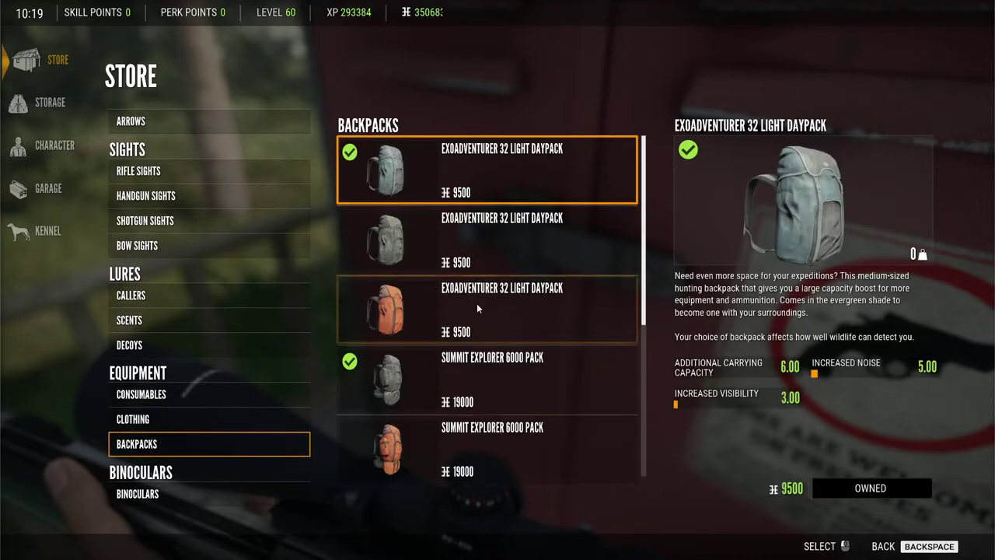
pyautogui.scroll(-4, 475, 293)
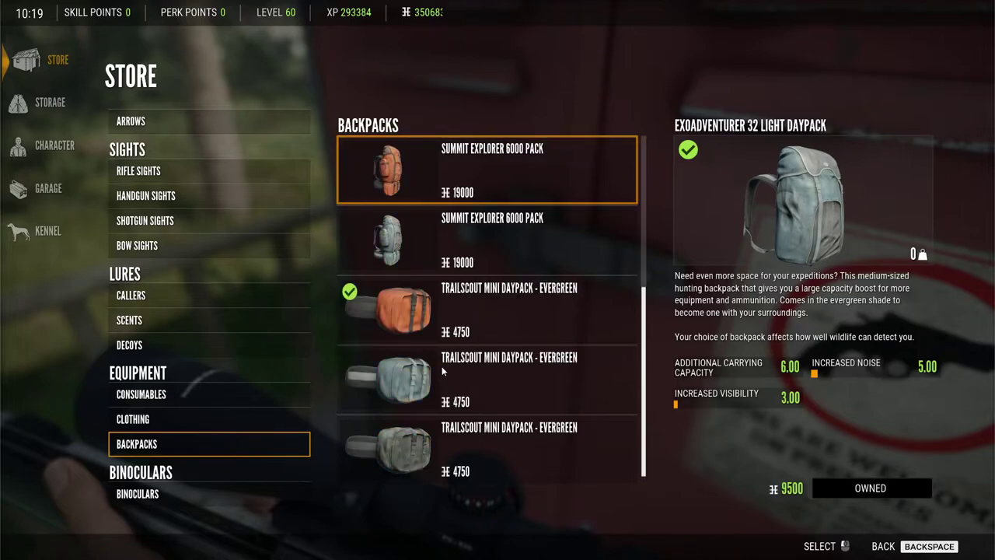
# View the store's binoculars and tents.
pyautogui.scroll(-2, 258, 378)
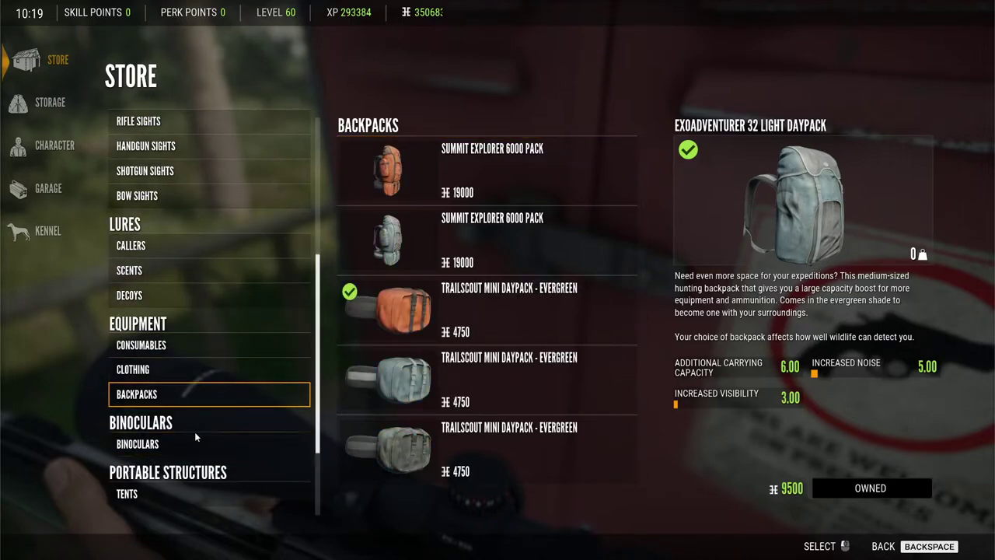
pyautogui.click(200, 432)
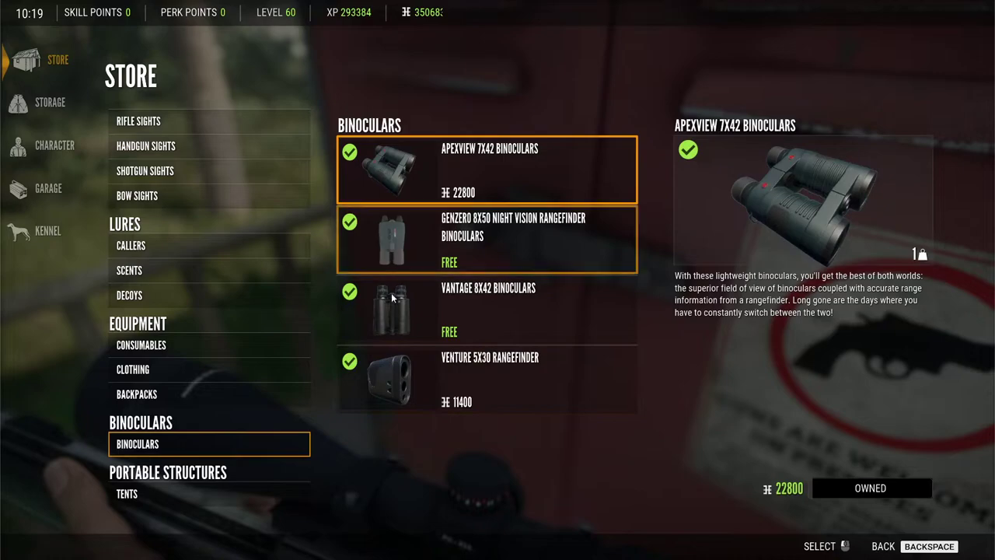
pyautogui.scroll(-2, 197, 412)
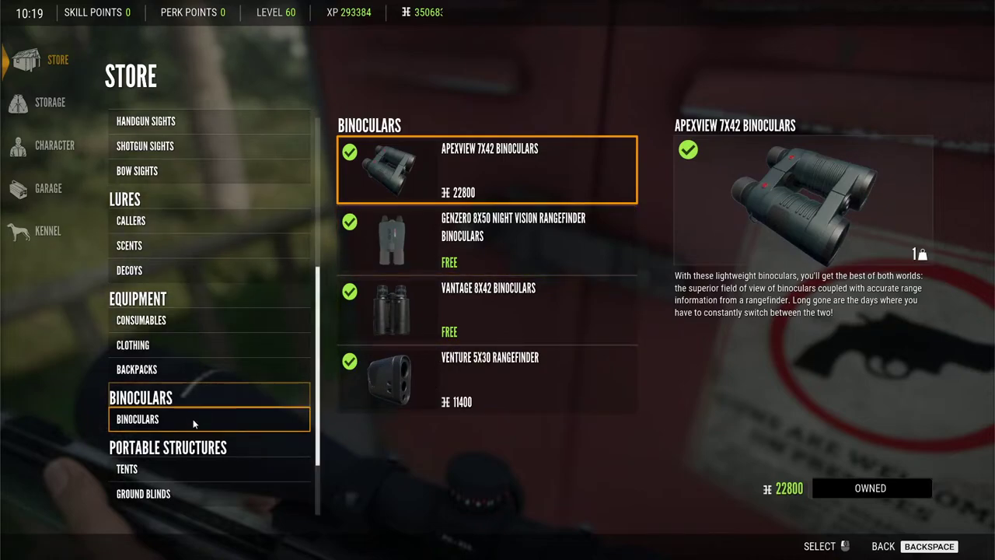
pyautogui.click(191, 433)
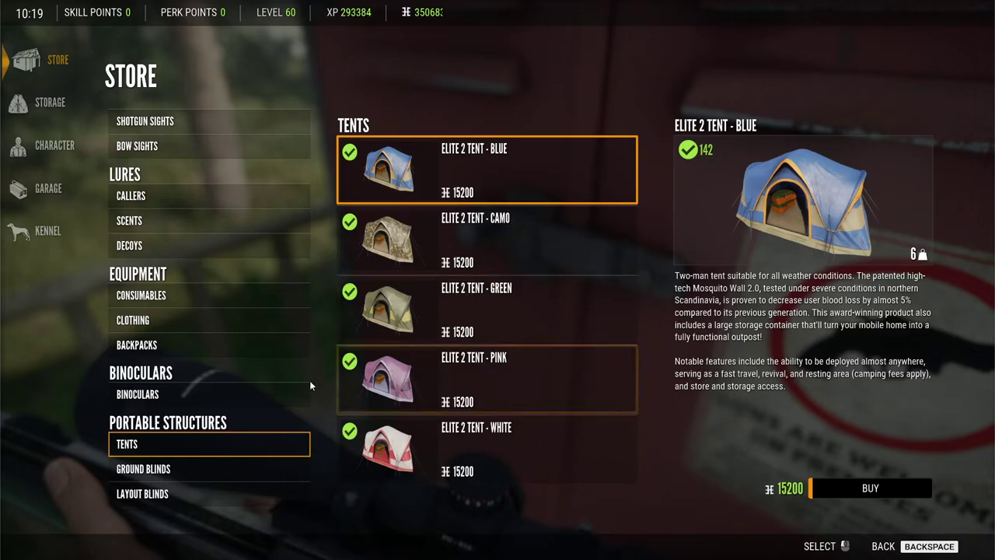
# View the store's ground blinds, layout blinds, waterfowl blinds, treestands and tripod stands.
pyautogui.click(204, 469)
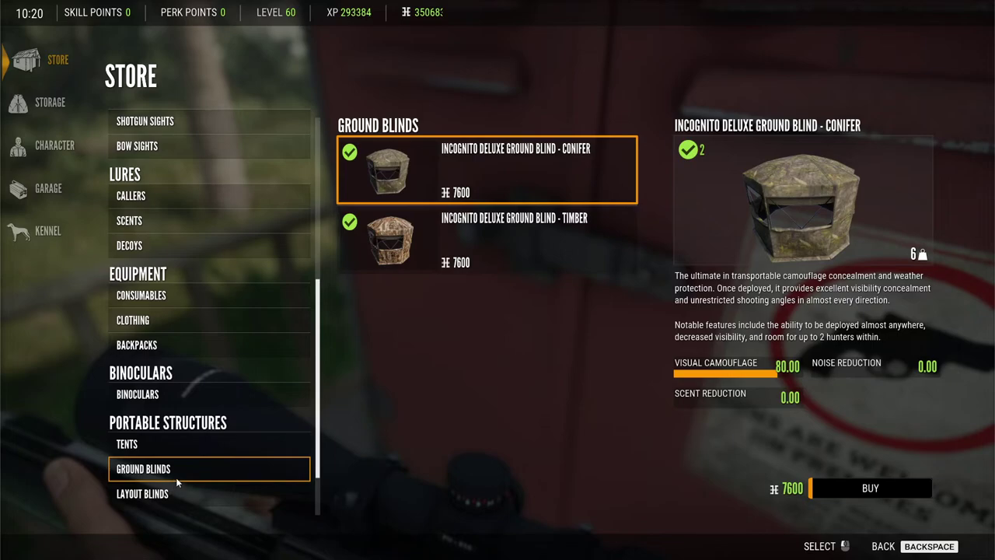
pyautogui.press('Down')
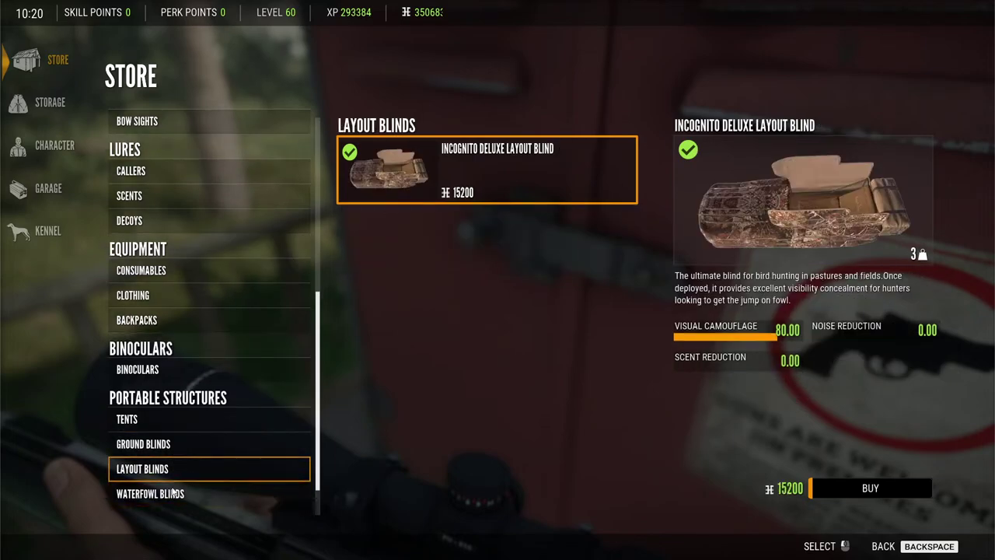
pyautogui.press('Down')
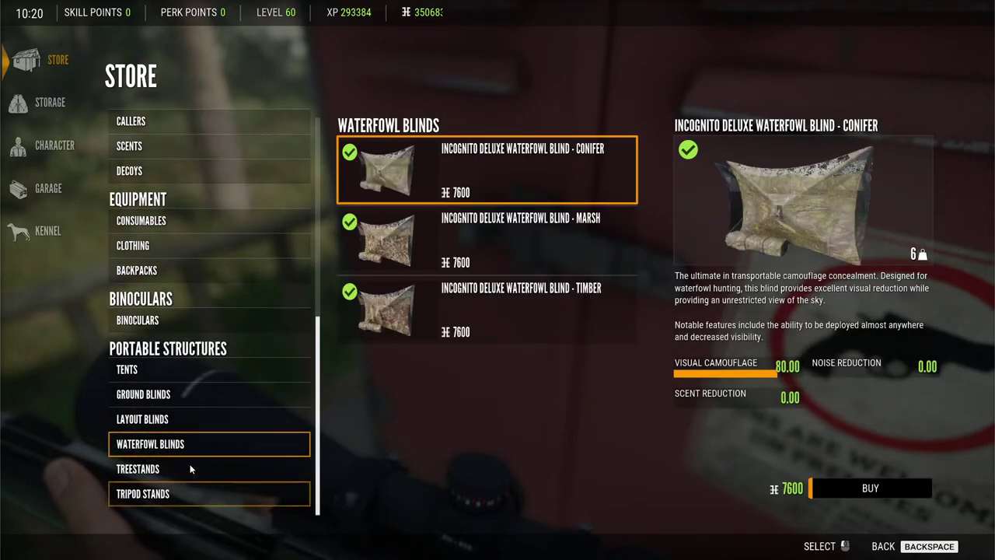
pyautogui.press('Down')
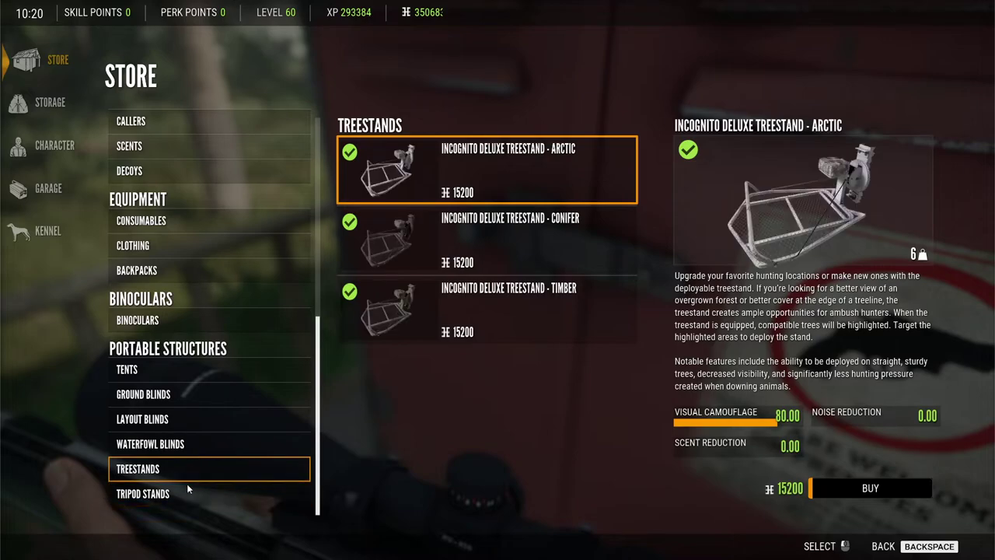
pyautogui.press('Down')
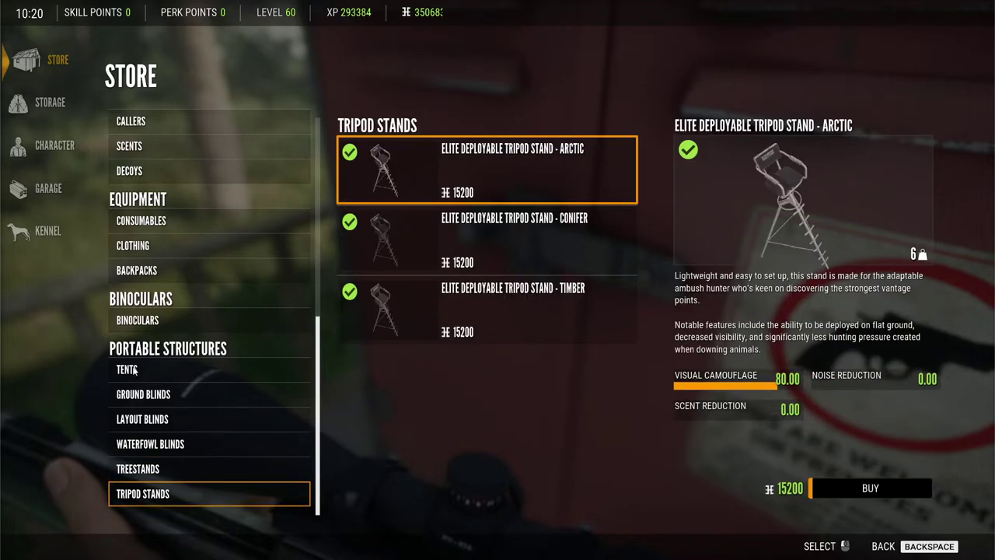
# View the dogs in the kennel and the Saber 4x4 vehicles in the garage.
pyautogui.scroll(4, 133, 371)
pyautogui.click(43, 231)
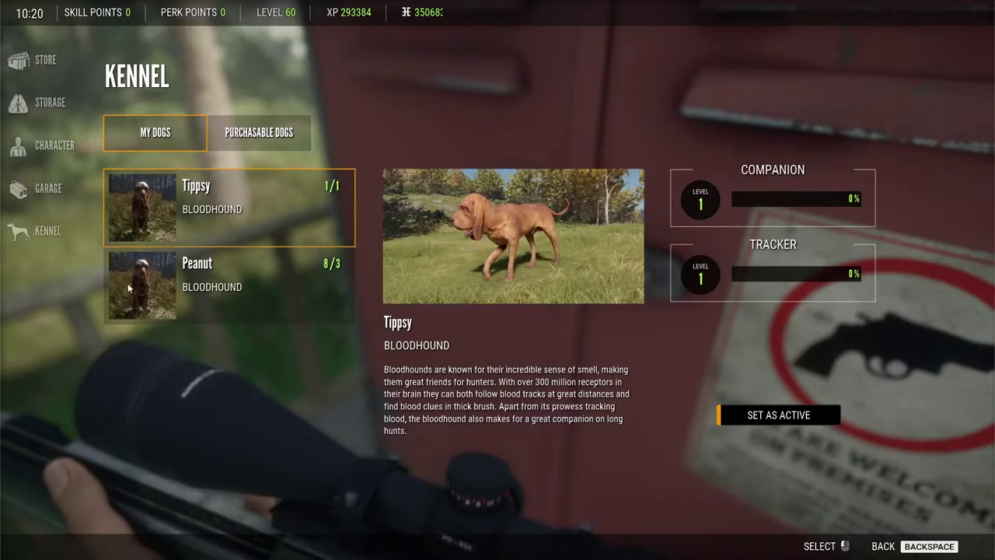
pyautogui.click(39, 194)
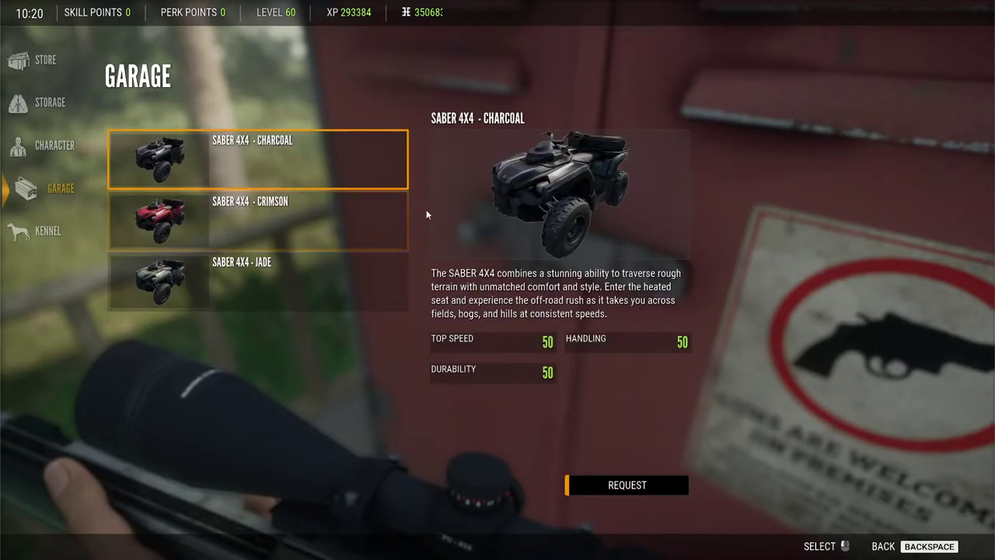
# Leave the garage, walk outside and test-fire the King 470DB Apex double rifle.
pyautogui.press('BackSpace')
pyautogui.press('2')
pyautogui.press('w')
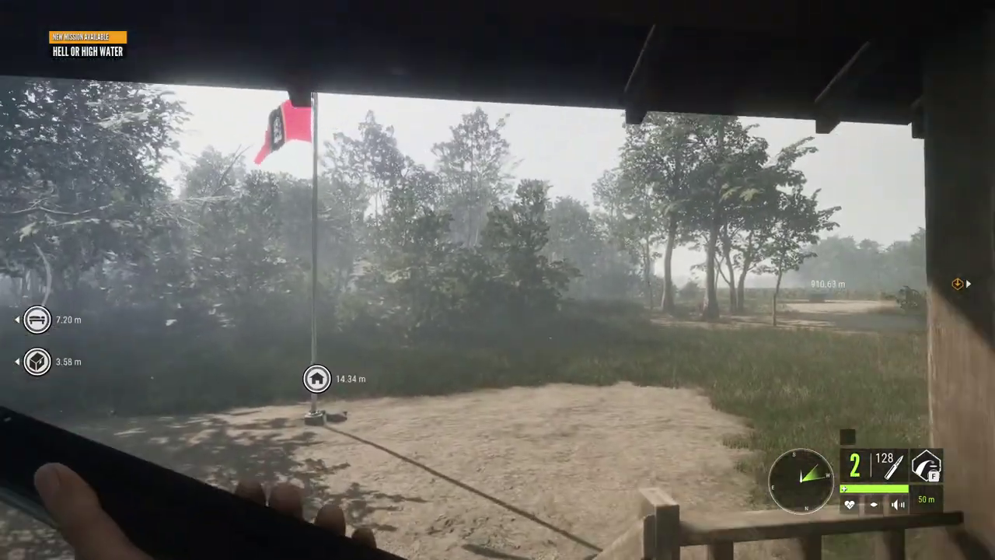
pyautogui.rightClick(498, 280)
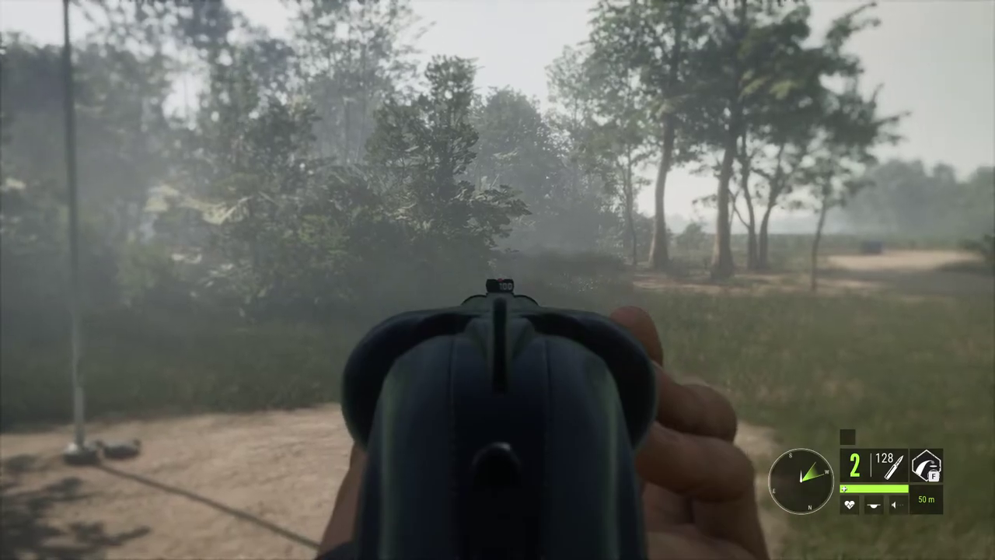
pyautogui.press('1')
pyautogui.rightClick(498, 280)
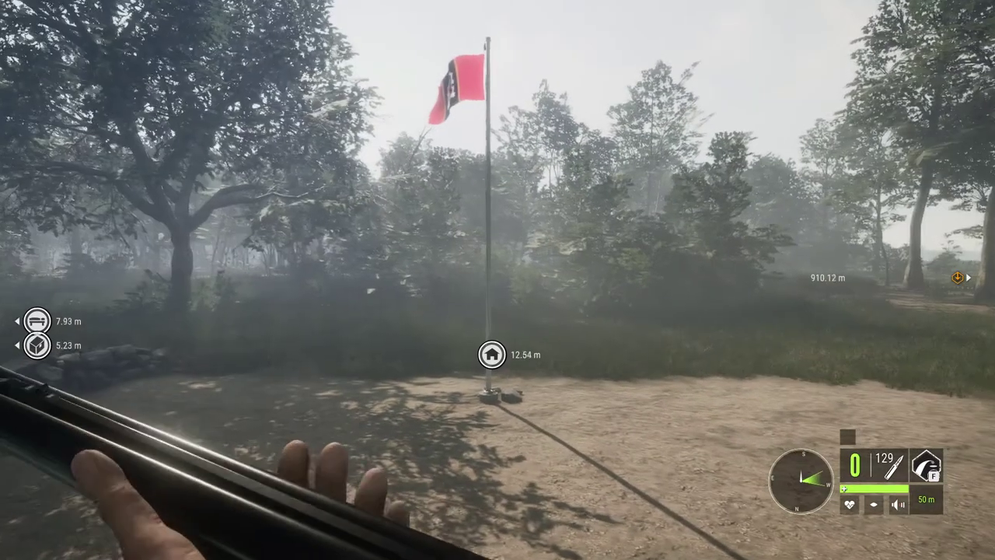
# Aim through the scope of the Hudzik .50 Caplock Luna rifle and fire one shot.
pyautogui.press('r')
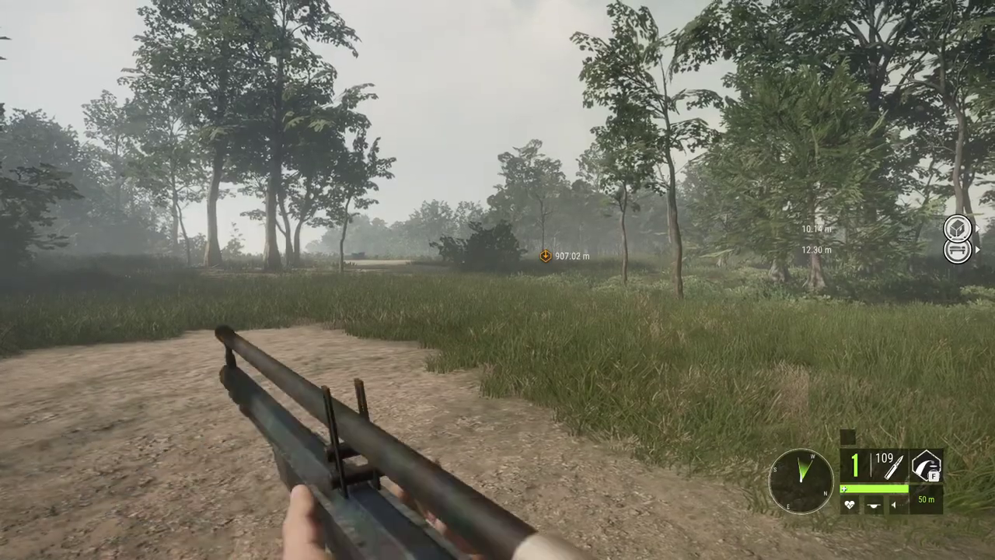
pyautogui.rightClick(497, 280)
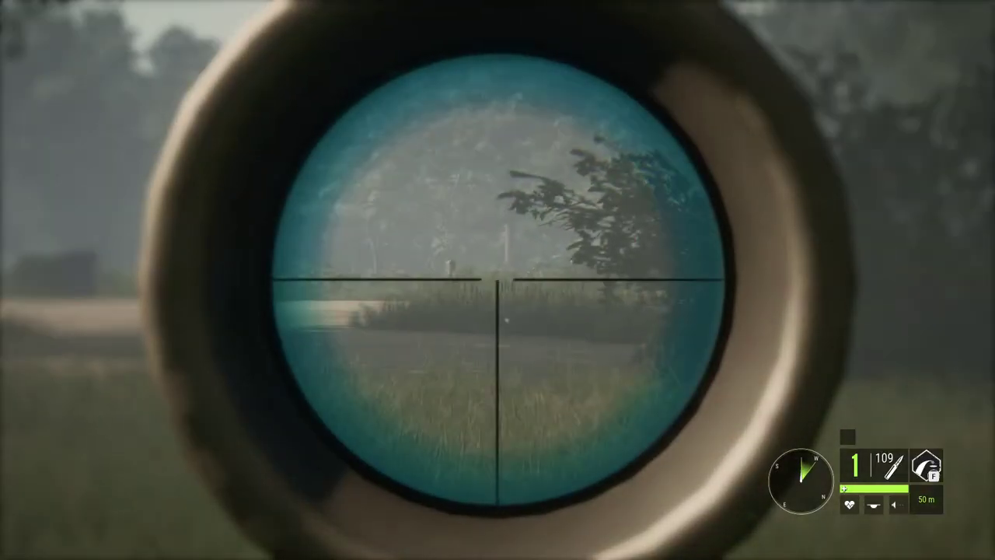
pyautogui.click(498, 280)
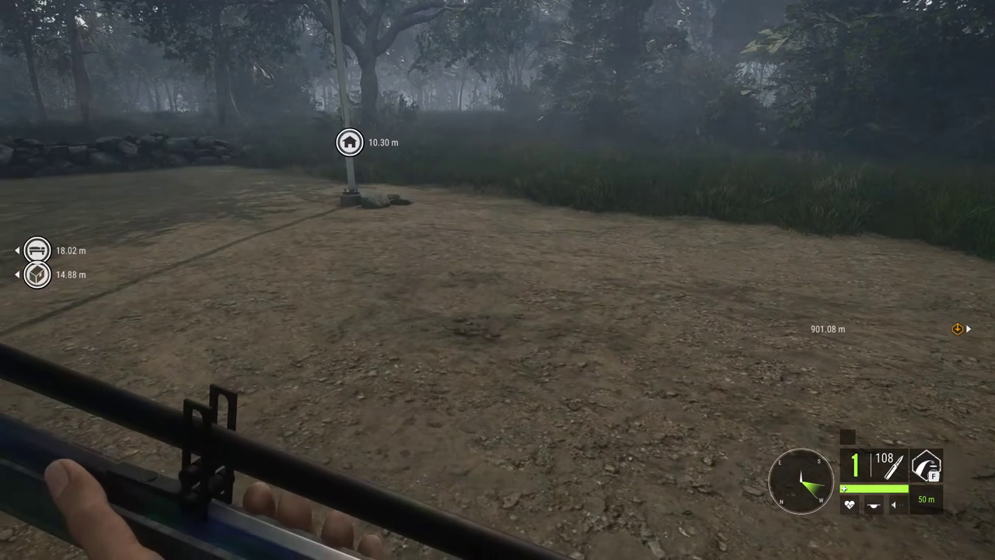
# Equip the Rhino 454 revolver, fire one shot through its scope and one from the hip, and reload it.
pyautogui.press('5')
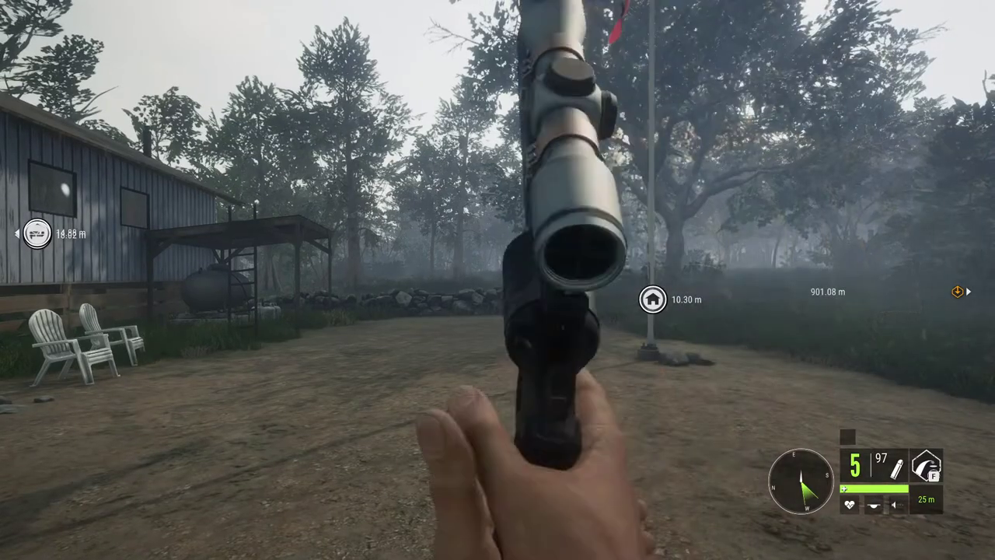
pyautogui.rightClick(498, 279)
pyautogui.click(497, 280)
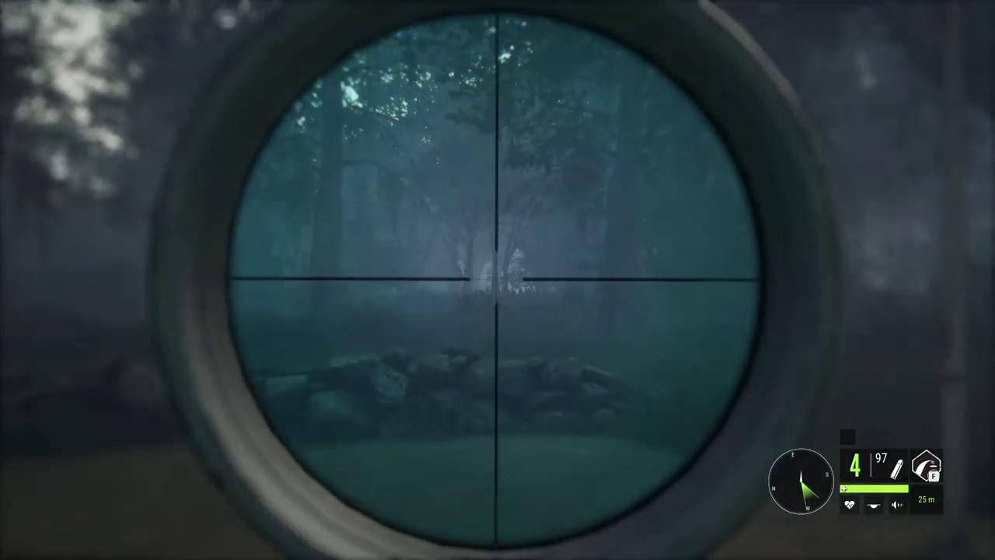
pyautogui.rightClick(498, 280)
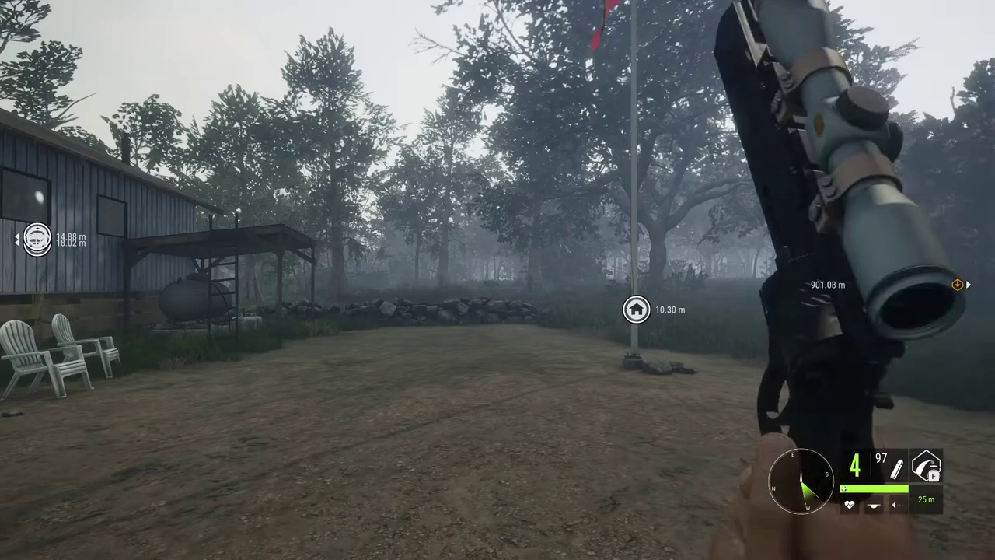
pyautogui.click(497, 280)
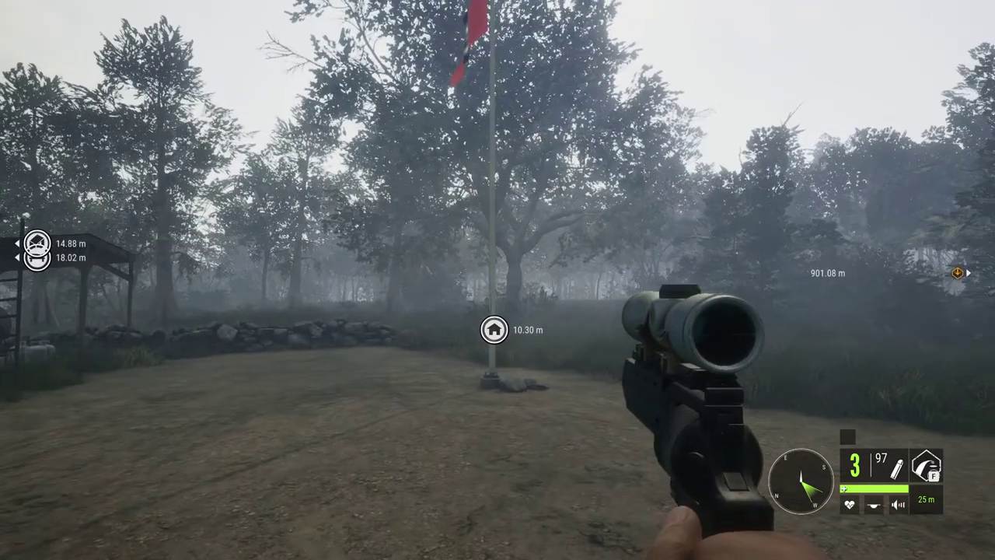
pyautogui.press('r')
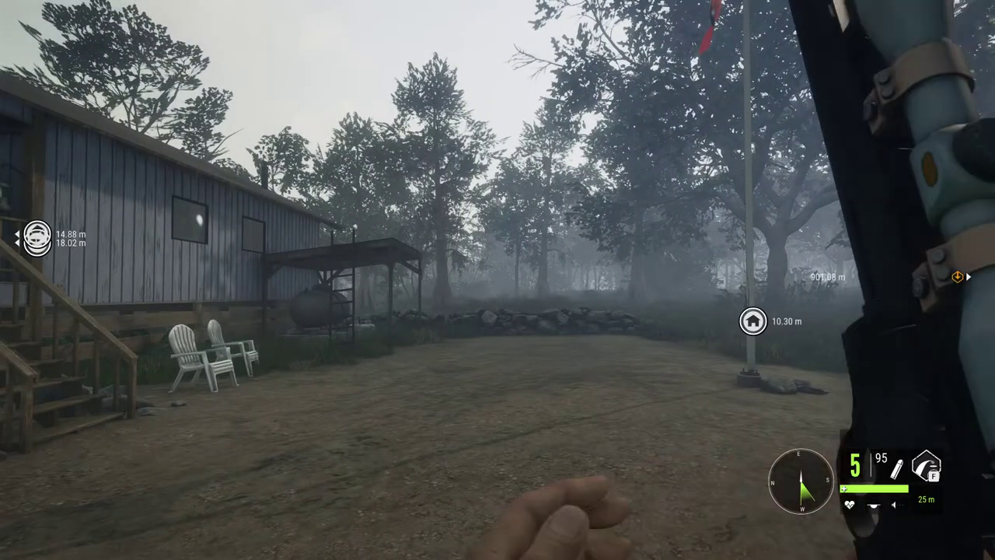
# Switch to the Crosspoint CB-165 Arctic crossbow, aim through its sight and shoot one bolt.
pyautogui.press('2')
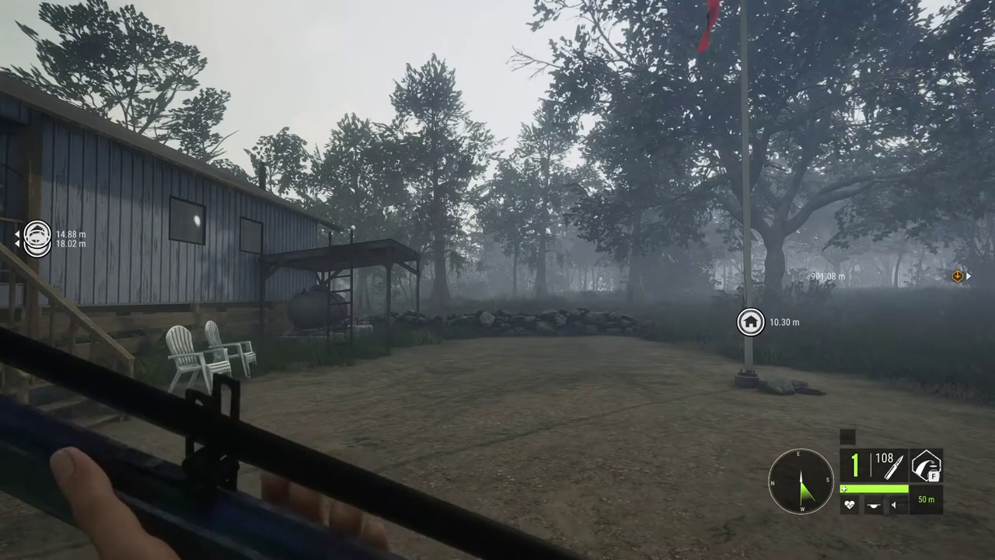
pyautogui.press('h')
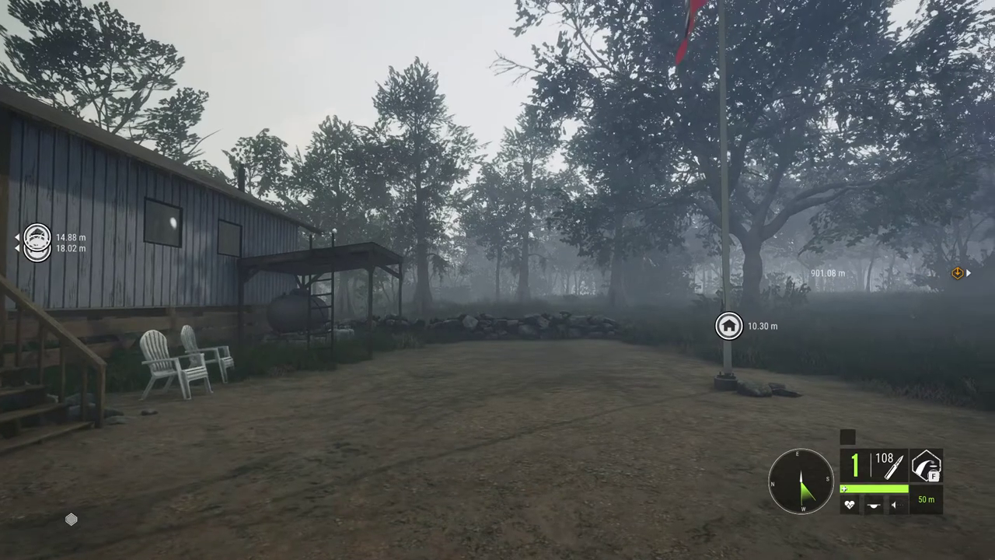
pyautogui.press('3')
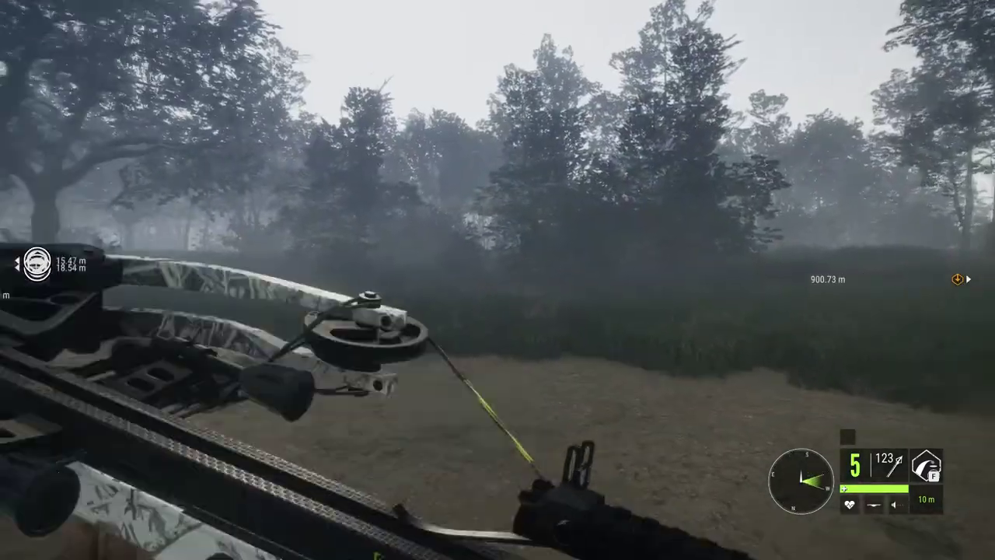
pyautogui.press('r')
pyautogui.rightClick(497, 280)
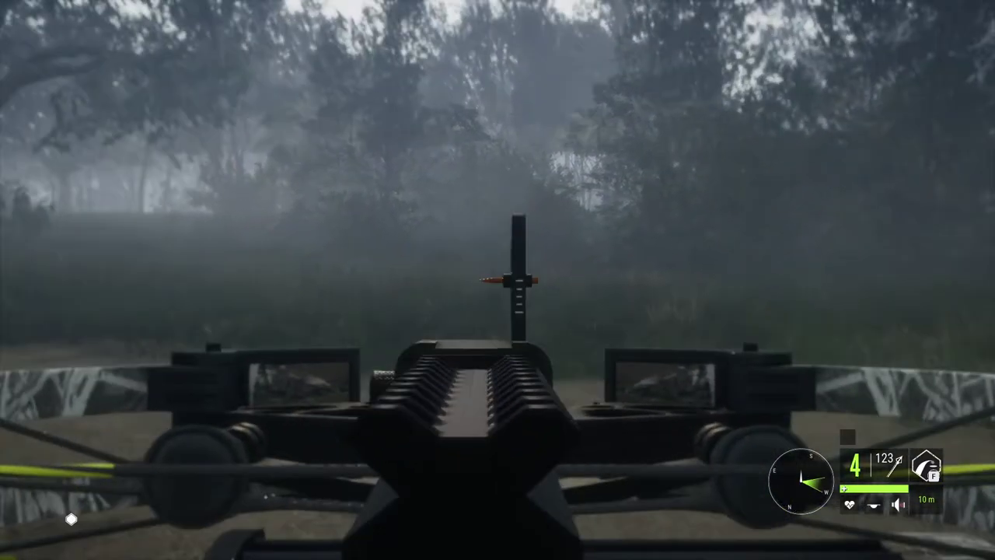
pyautogui.rightClick(498, 279)
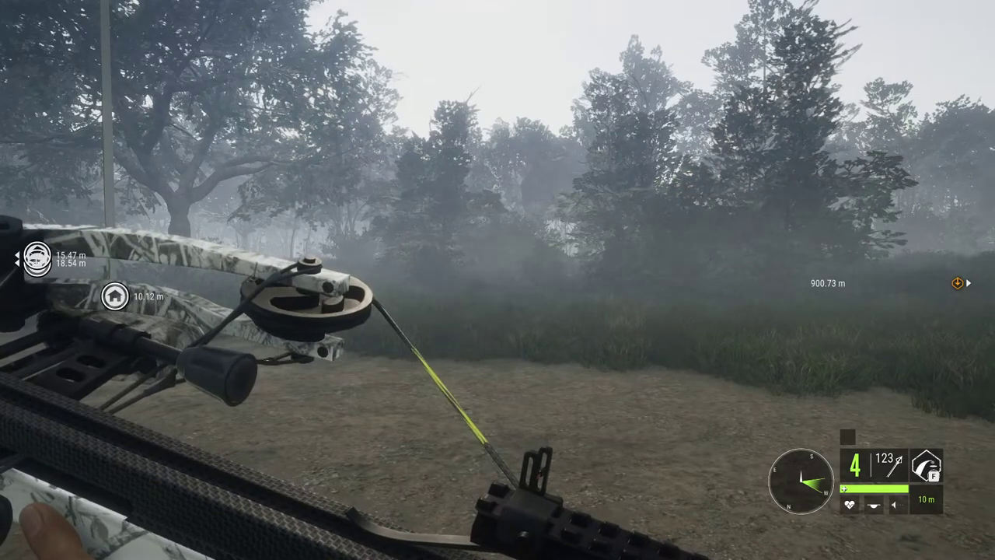
# Put the crossbow away and survey the distant clearing through the ApexView 7x42 binoculars.
pyautogui.press('h')
pyautogui.press('w')
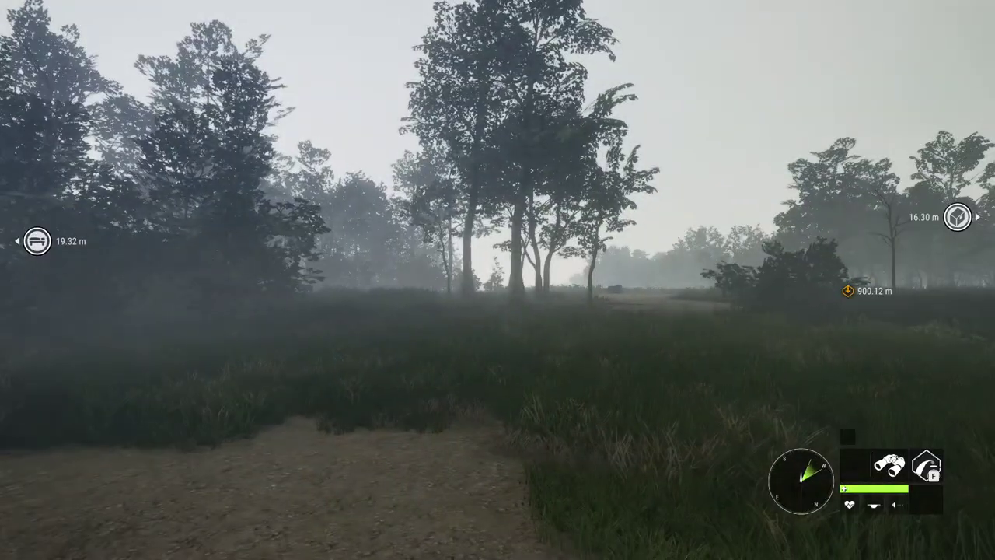
pyautogui.press('b')
pyautogui.rightClick(498, 280)
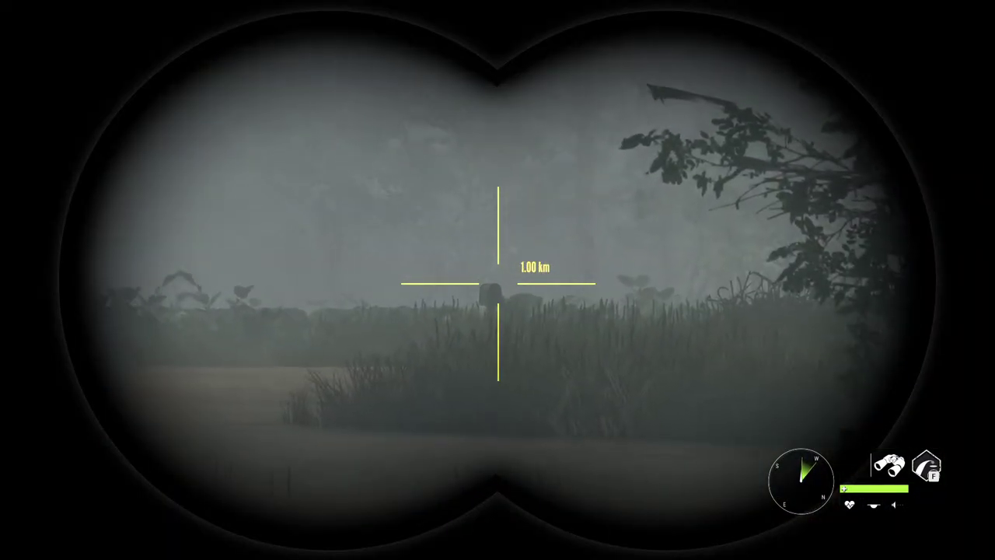
pyautogui.rightClick(498, 280)
pyautogui.press('b')
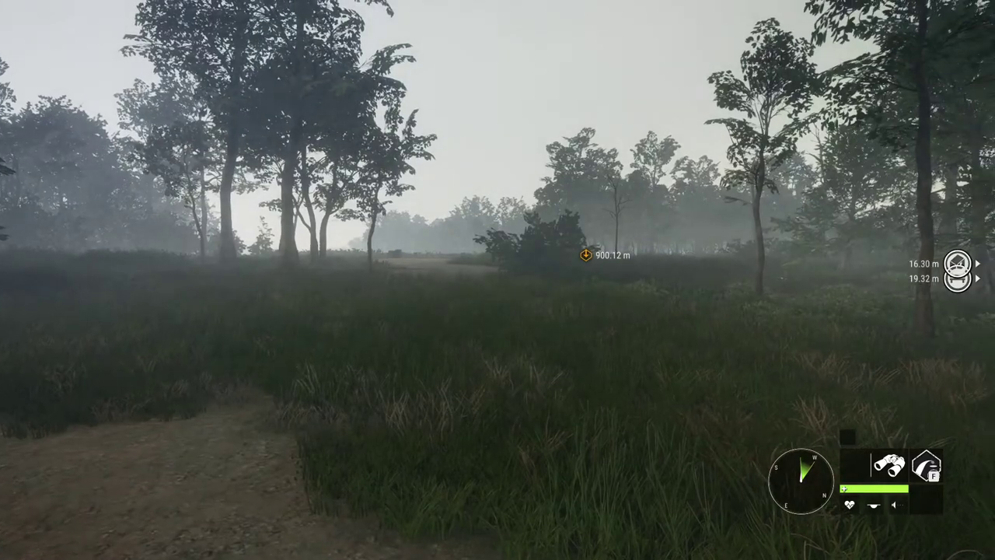
# Open the inventory and quit the game to the desktop.
pyautogui.press('i')
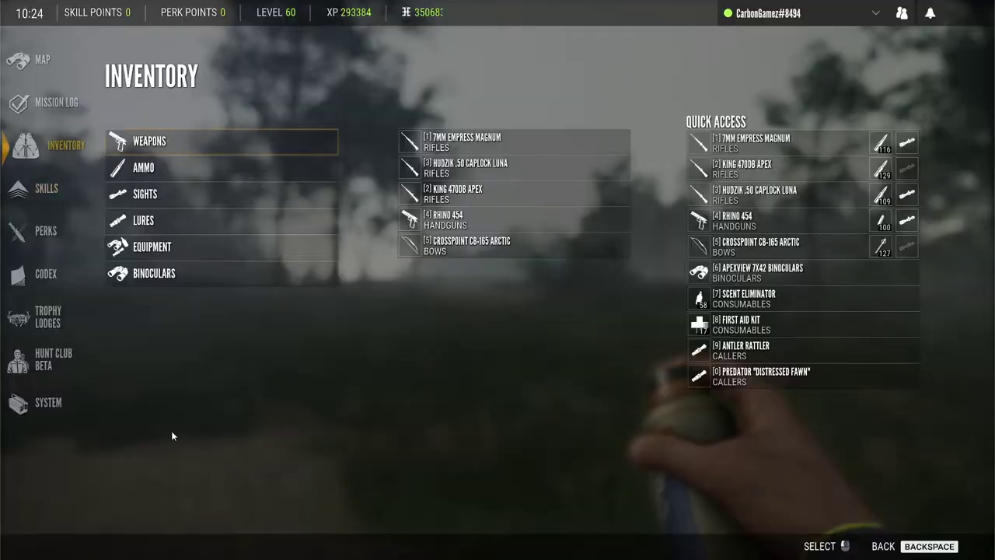
pyautogui.click(51, 402)
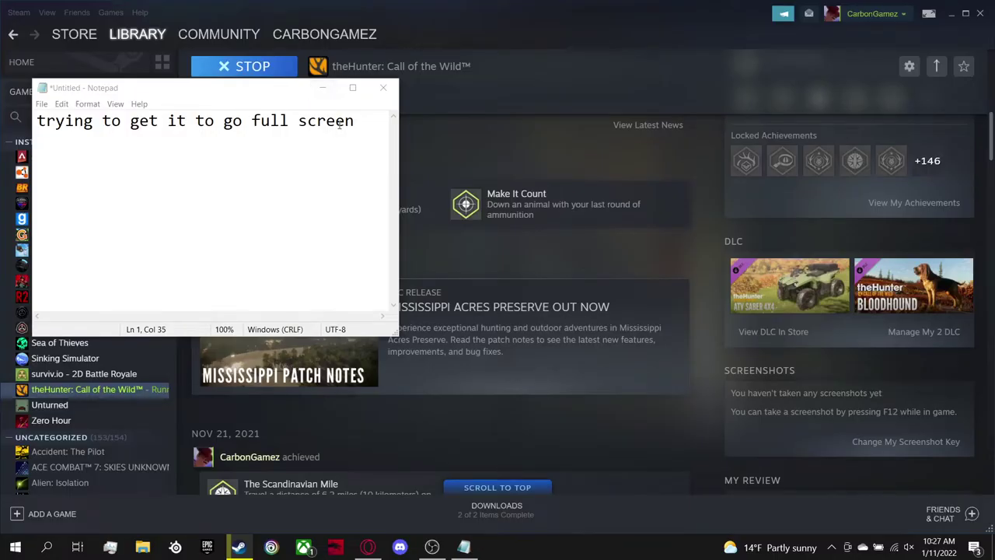
# Replace the existing Notepad text with "Now that i showed you evrything and that it i" as the start of a new note.
pyautogui.click(339, 124)
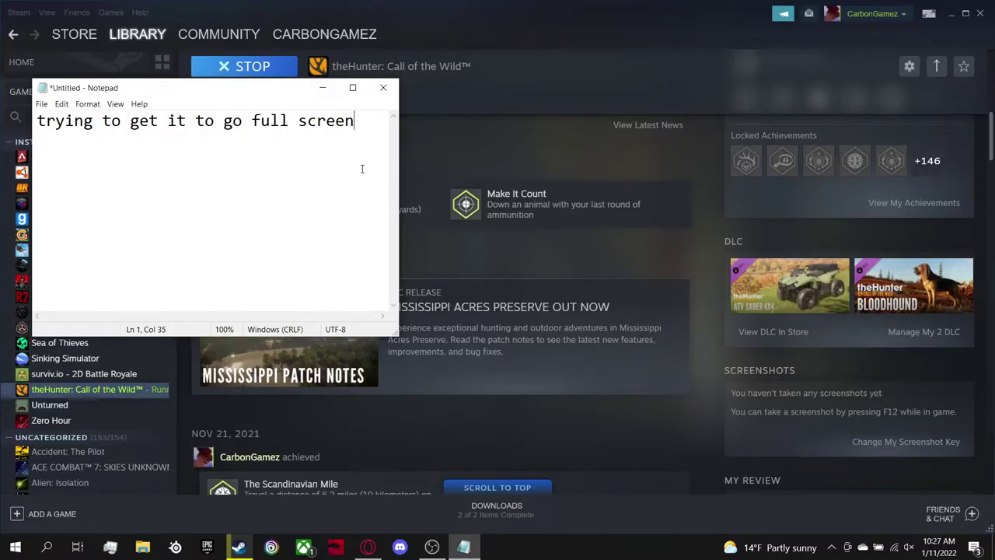
pyautogui.hotkey('ctrl', 'a')
pyautogui.press('BackSpace')
pyautogui.write('N')
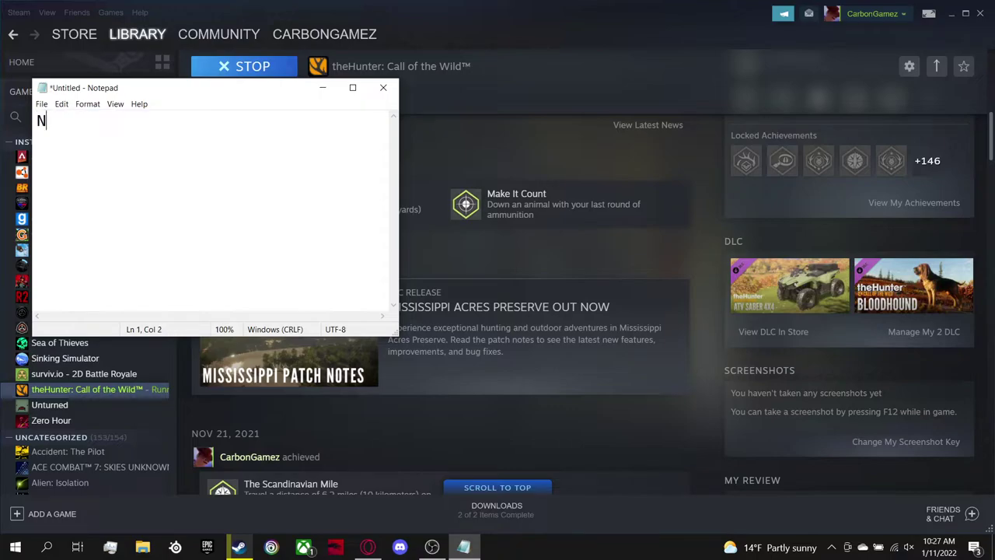
pyautogui.write('ow that i shoew')
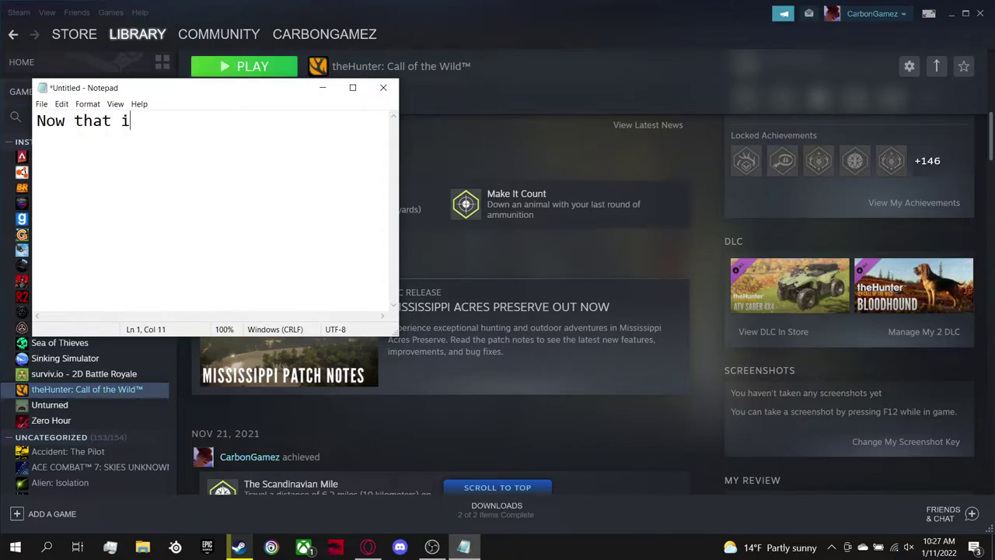
pyautogui.press('BackSpace')
pyautogui.press('BackSpace')
pyautogui.write('wed you ev')
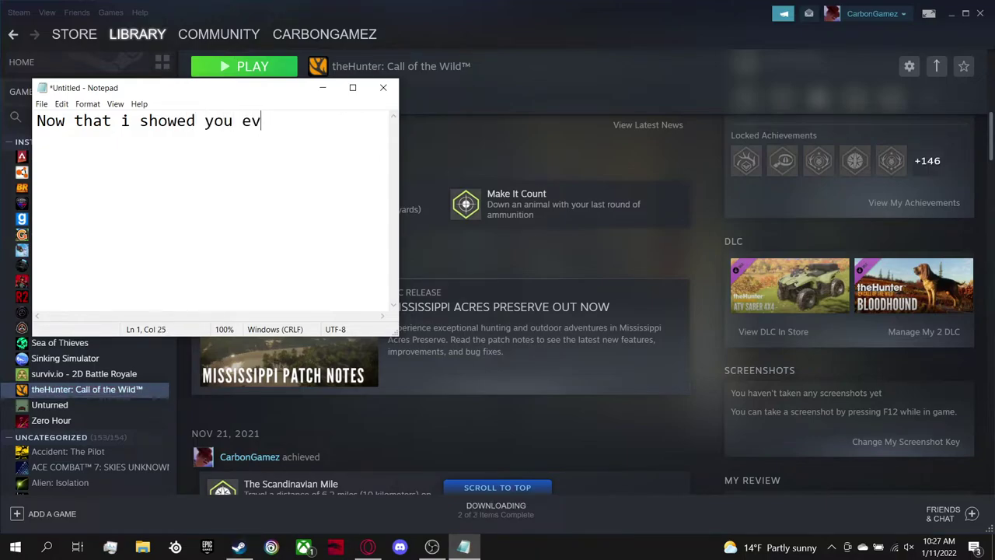
pyautogui.write('rything and thats')
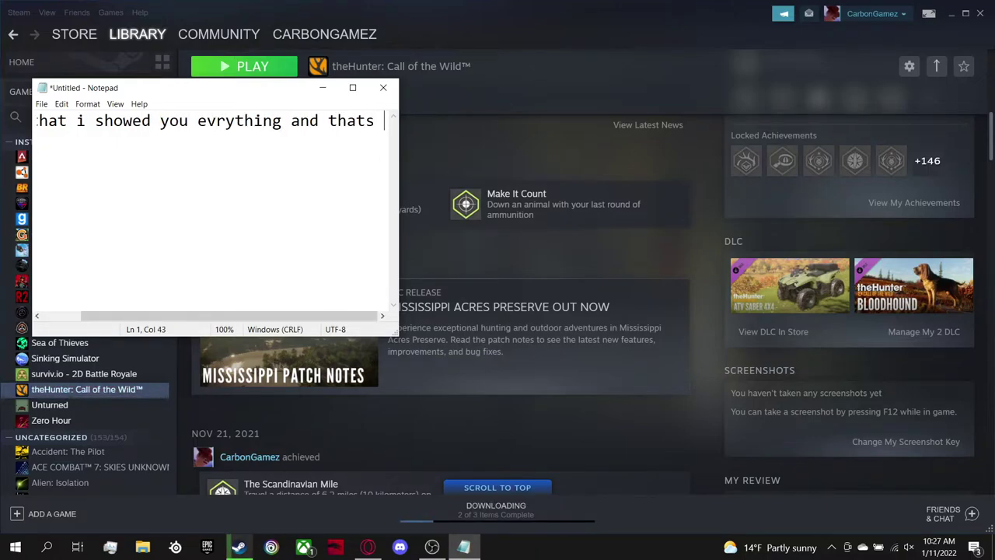
pyautogui.press('BackSpace')
pyautogui.write('it i')
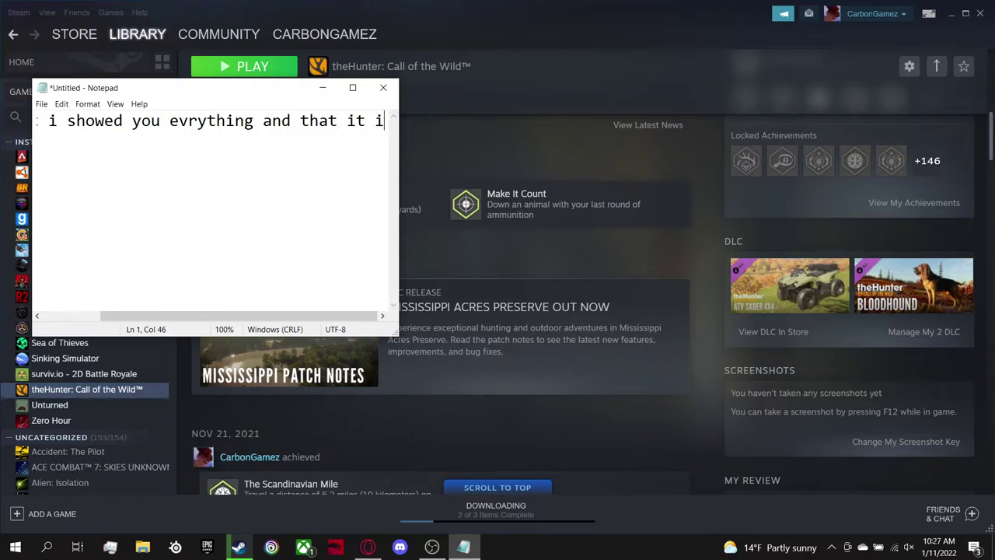
# Continue the note with "s safe i have to tell you something you do not unlock them streight away you still have to buy the".
pyautogui.write('s safe i have t')
pyautogui.write('o tell you some')
pyautogui.write('thing yo')
pyautogui.write('u do not un')
pyautogui.write('lock th')
pyautogui.write('em stre')
pyautogui.write('ight away you still have to buy the')
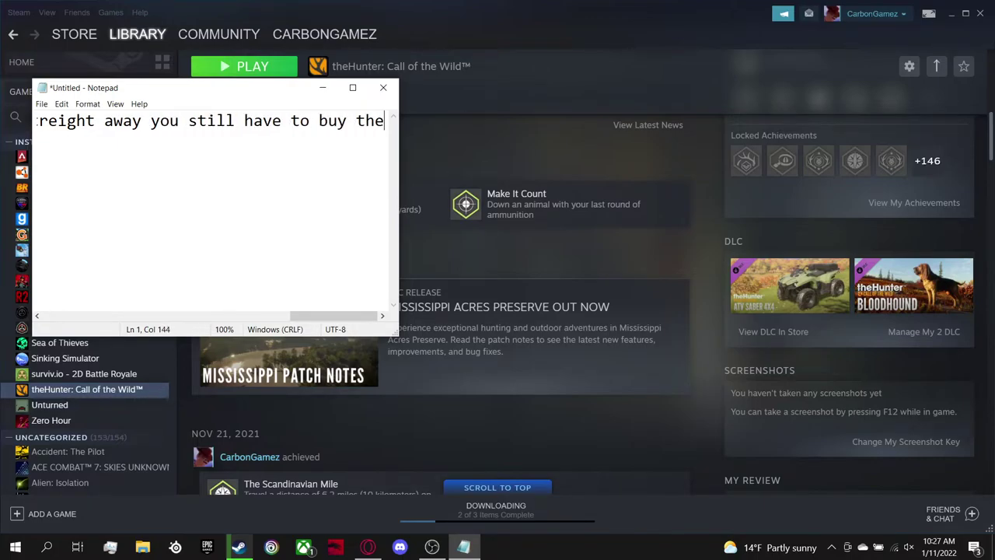
# Append "and in the next video i will show you how to get semi infinite money in the game to be able to buy evrything".
pyautogui.write(' a')
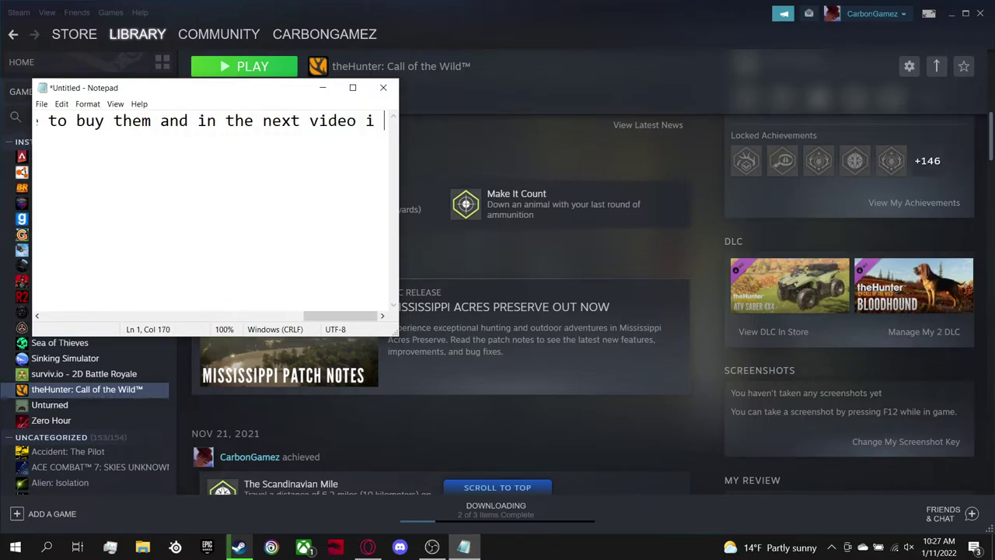
pyautogui.write('ll show you how to')
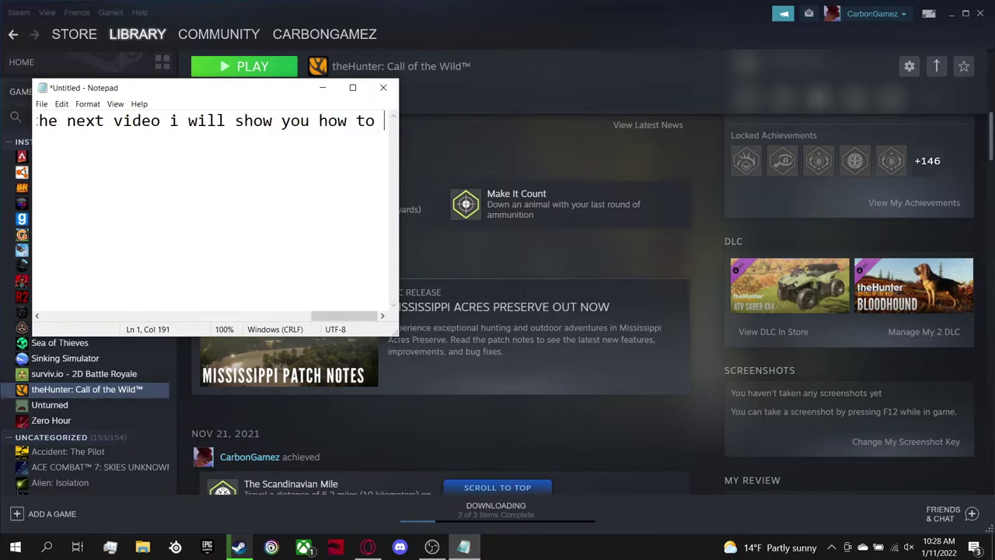
pyautogui.write(' infinite money in the')
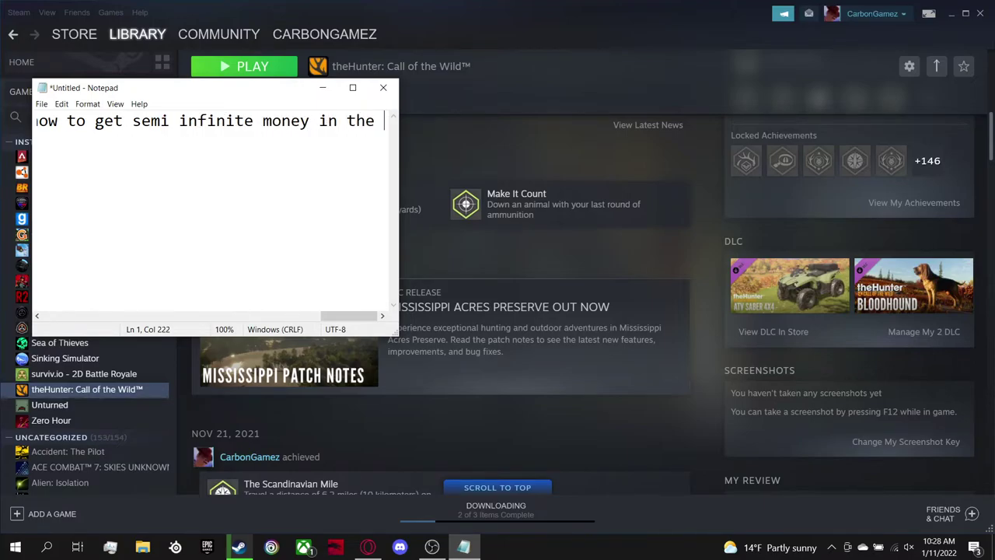
pyautogui.write('to b')
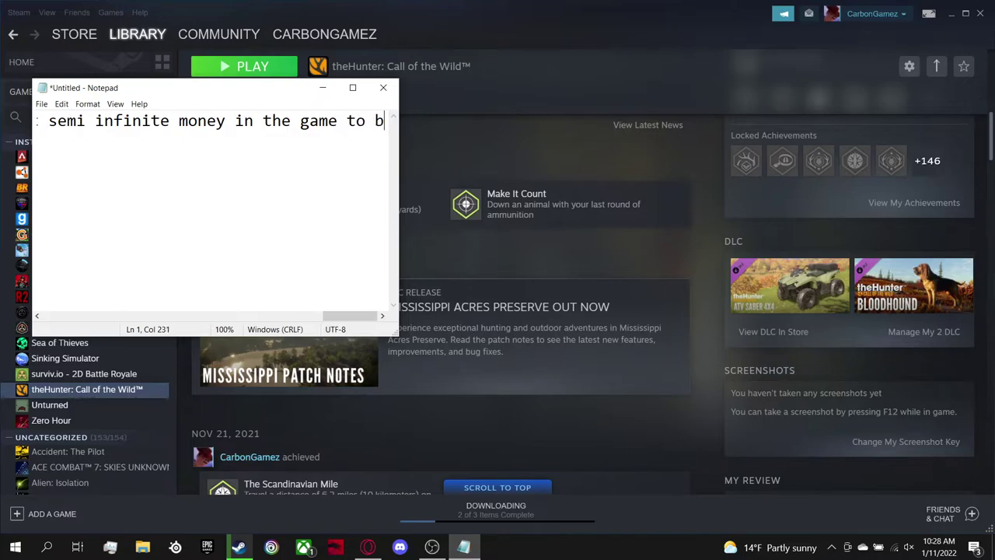
pyautogui.write('e able to buy a')
pyautogui.write('vrything')
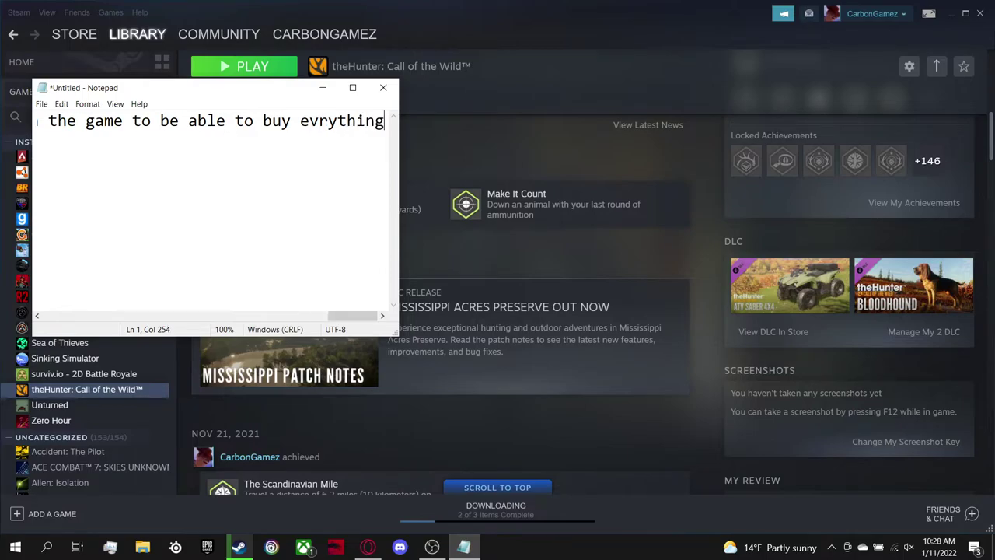
# Replace the note with the warning "But theres a catch it will delete your old prgress if you dont make".
pyautogui.hotkey('ctrl', 'a')
pyautogui.press('BackSpace')
pyautogui.write('But theres a ca')
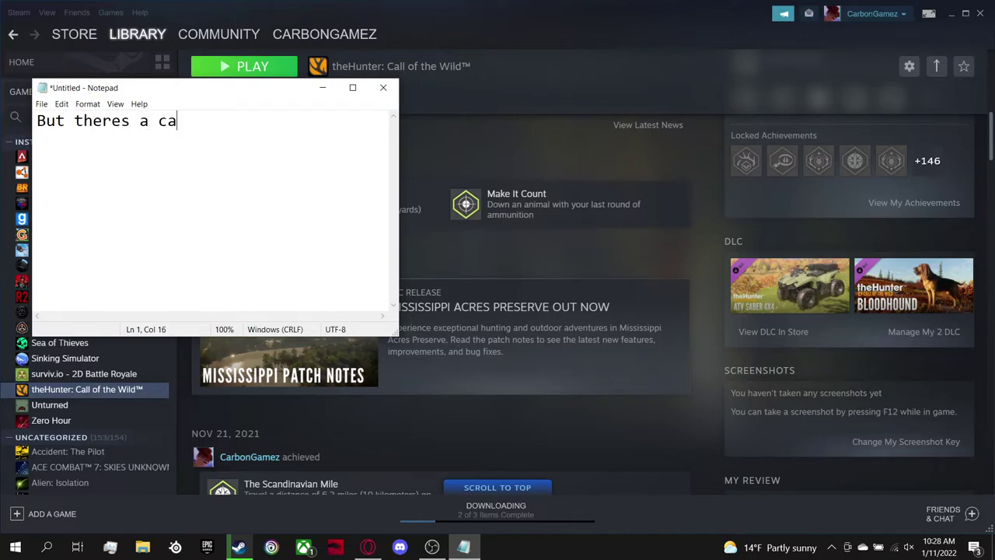
pyautogui.write('tch it will delet')
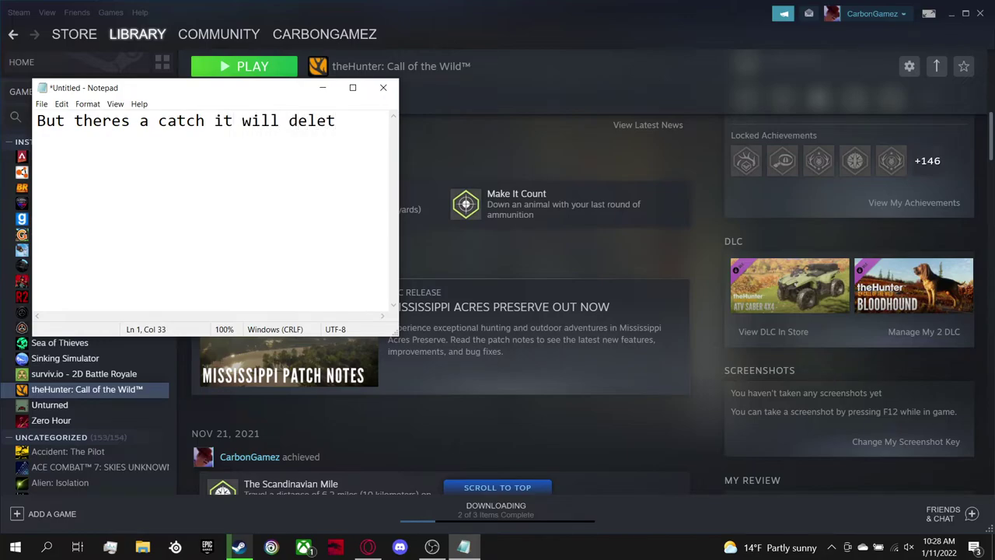
pyautogui.press('BackSpace')
pyautogui.write('te your old prgress')
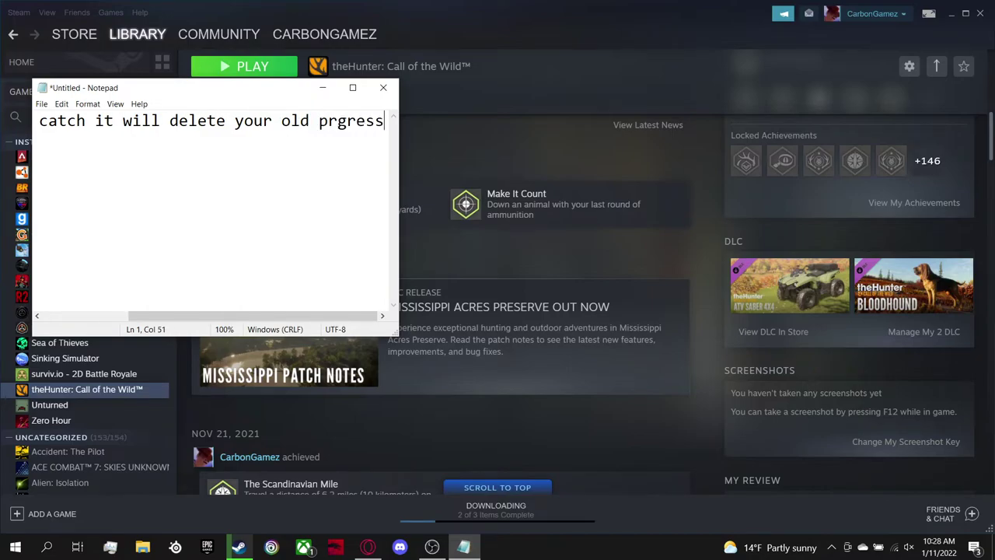
pyautogui.write(' if you dont make your own')
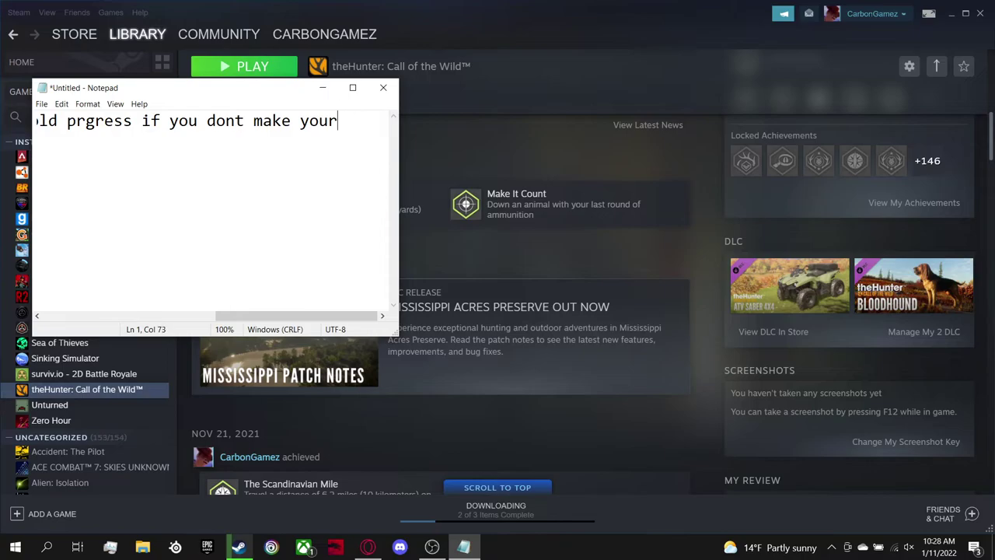
# Finish the warning with the words "a new secondary Profile".
pyautogui.write('new prod')
pyautogui.press('BackSpace')
pyautogui.press('BackSpace')
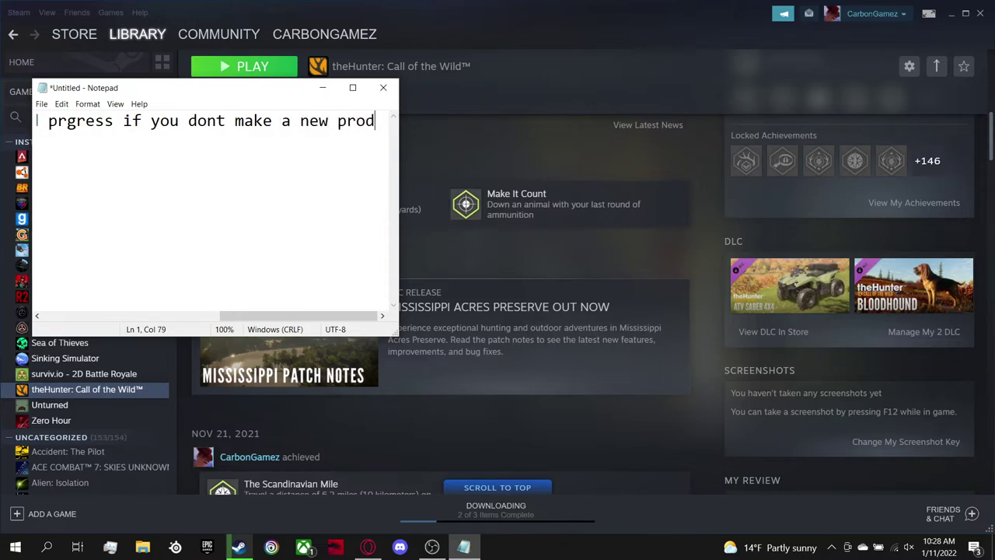
pyautogui.press('BackSpace')
pyautogui.write('sec')
pyautogui.write('ona')
pyautogui.write('ary ')
pyautogui.write('Prod')
pyautogui.write('ile')
pyautogui.write('.')
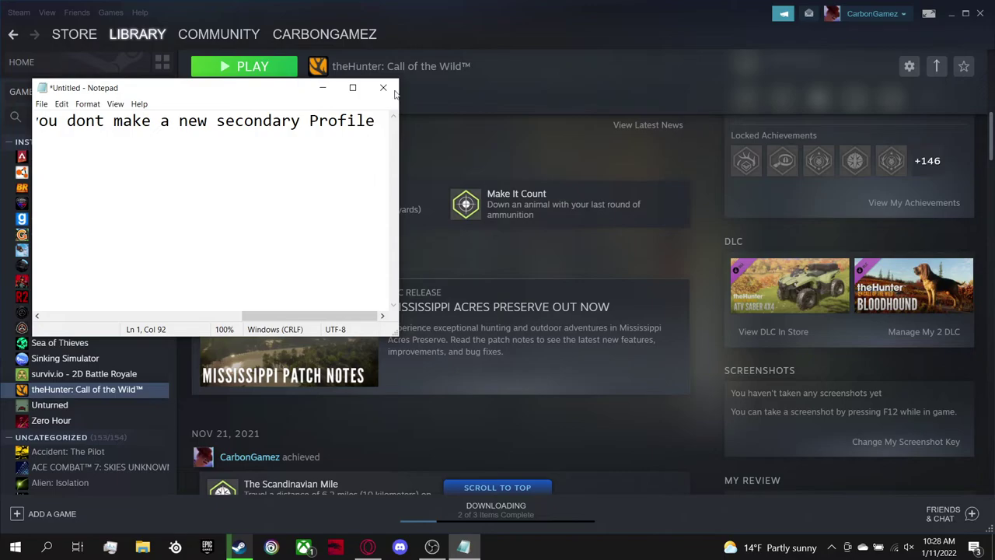
# Replace the warning with the closing message "If you Liked the video and it was helpfull".
pyautogui.moveTo(385, 119); pyautogui.dragTo(2, 90)
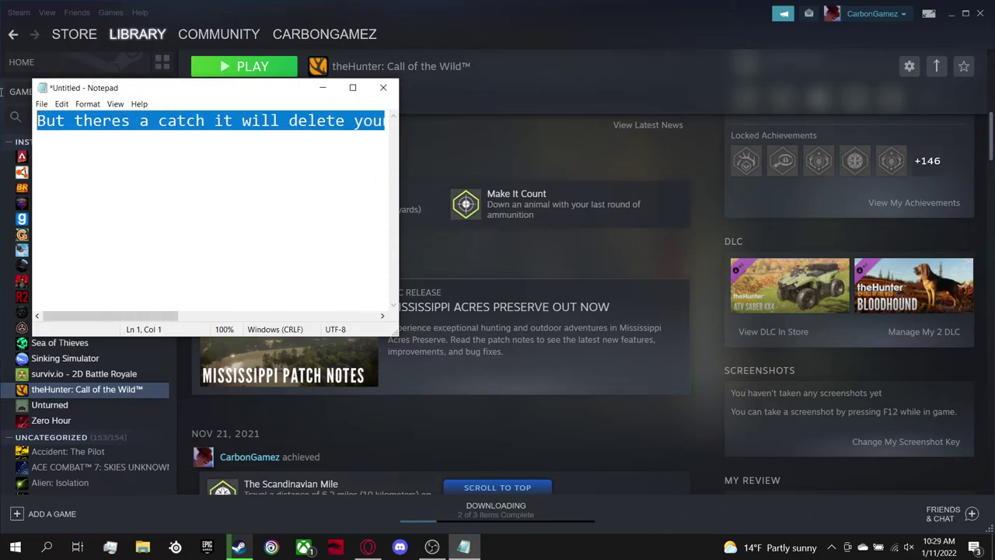
pyautogui.click(219, 140)
pyautogui.moveTo(103, 315); pyautogui.dragTo(337, 252)
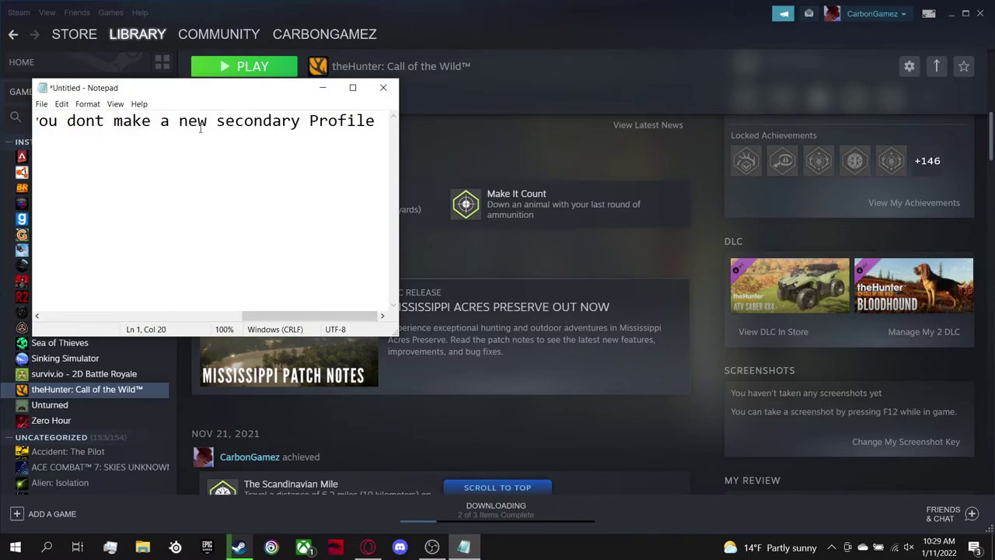
pyautogui.doubleClick(343, 177)
pyautogui.hotkey('ctrl', 'a')
pyautogui.press('BackSpace')
pyautogui.write('If yu')
pyautogui.press('BackSpace')
pyautogui.write('ou ')
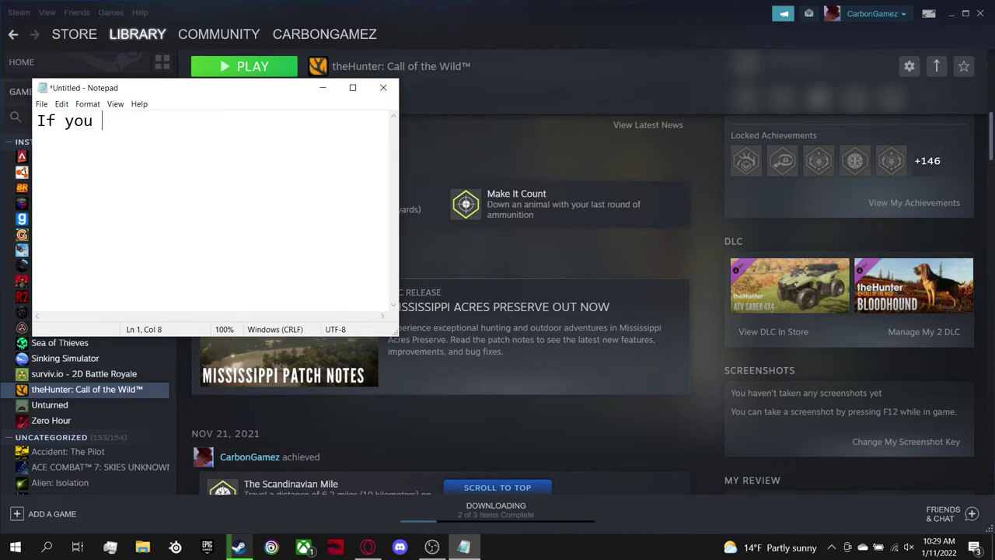
pyautogui.write('Liked th')
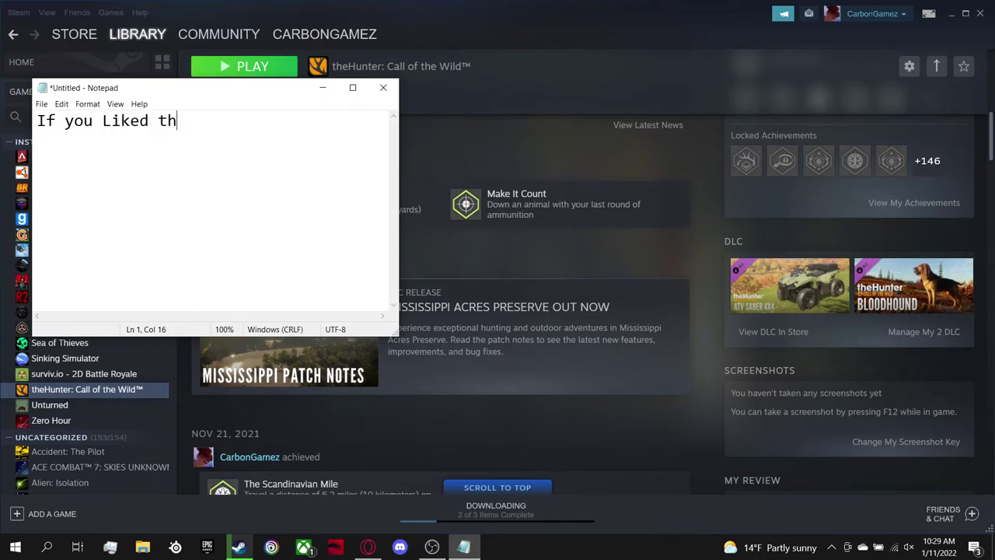
pyautogui.write('e video and ')
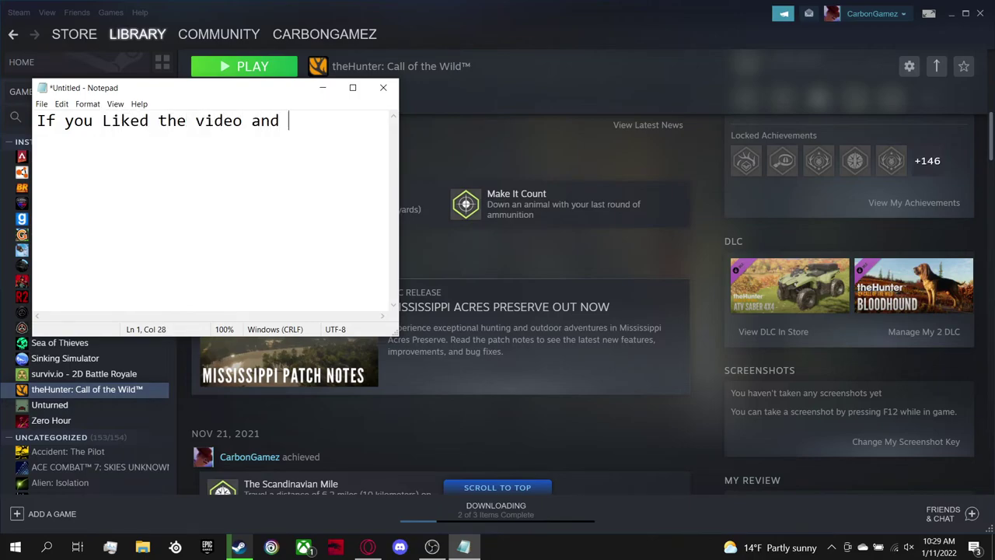
pyautogui.write('it was hel')
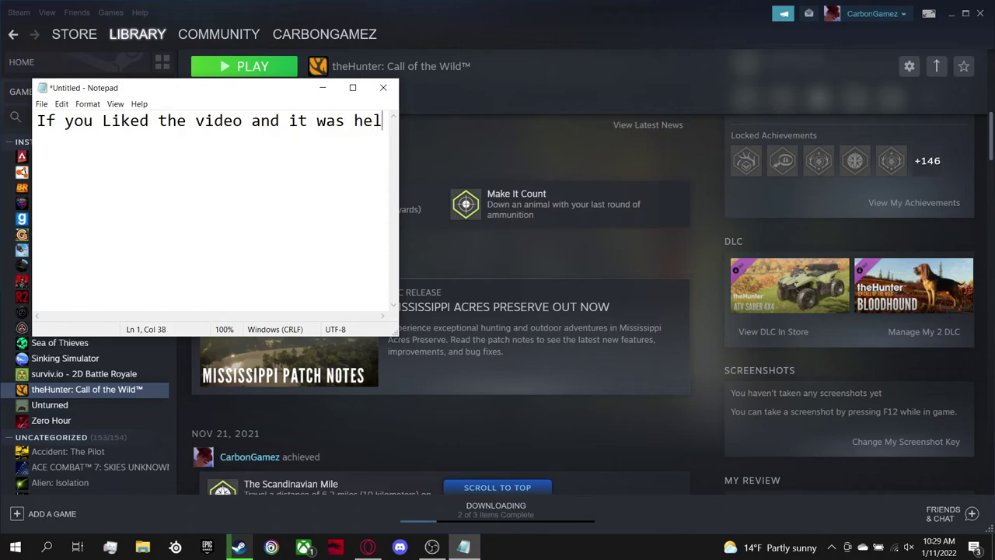
pyautogui.write('pfull ')
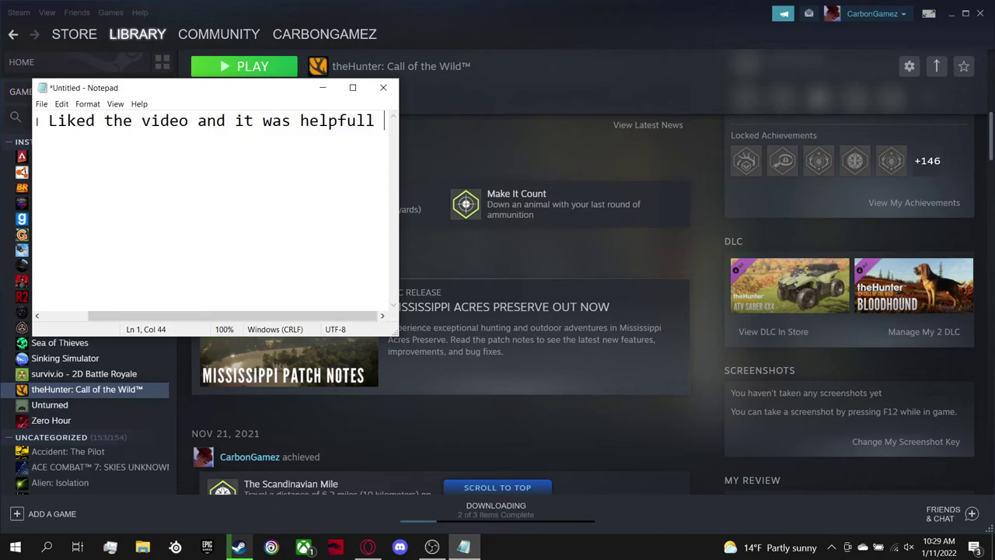
# Complete the closing message with "it would be nice if you subscribed thanks and goodbye!".
pyautogui.write('it wou')
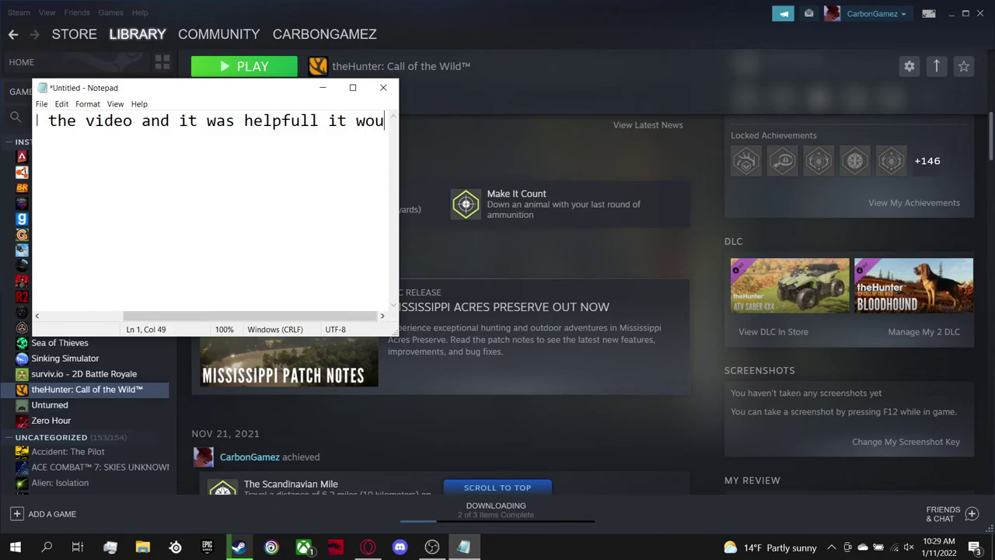
pyautogui.write('kd be')
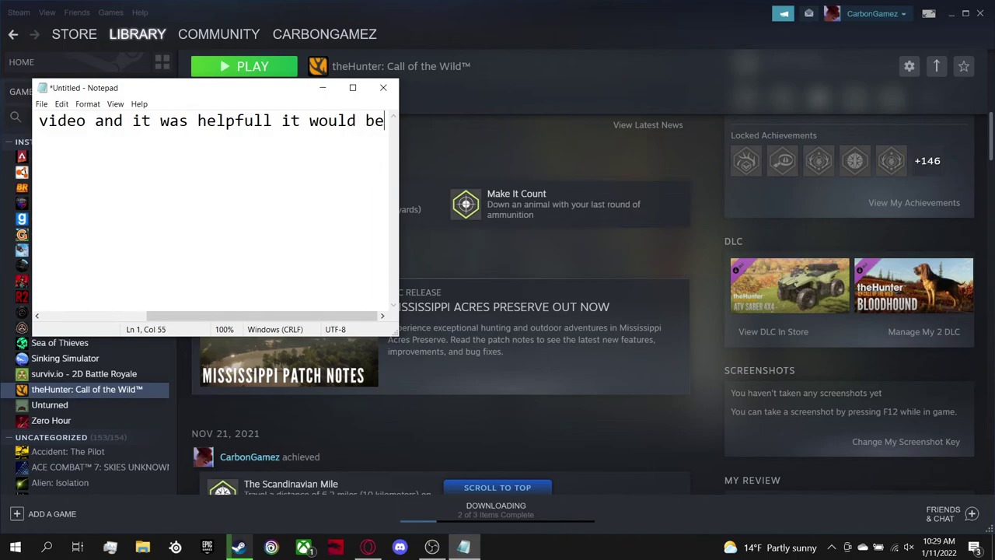
pyautogui.write(' nice if you ')
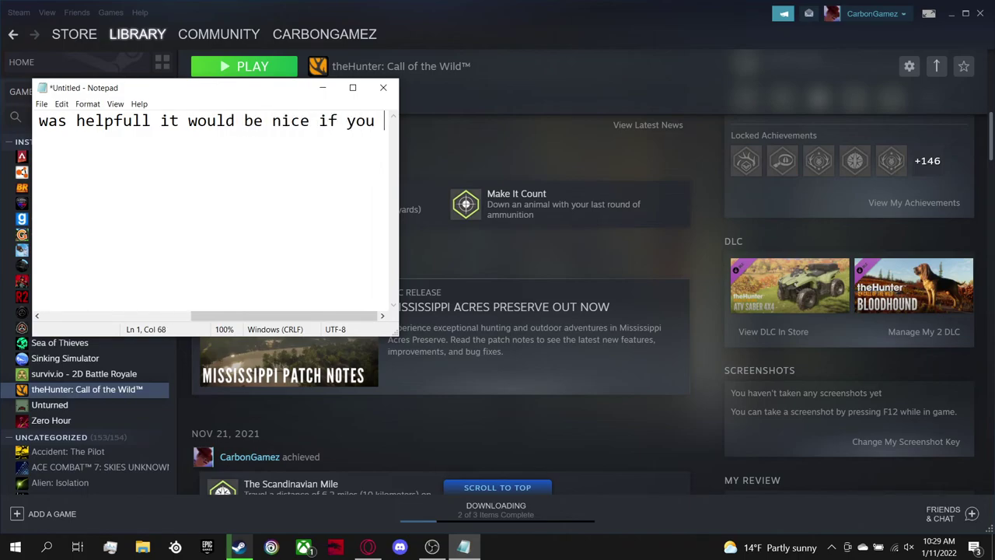
pyautogui.write('subscribed thanks and goodbye!')
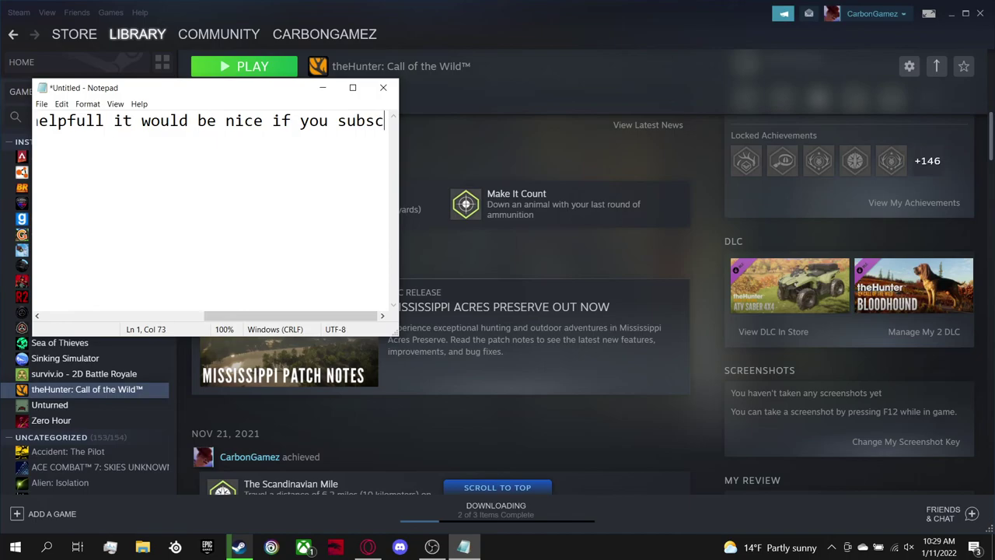